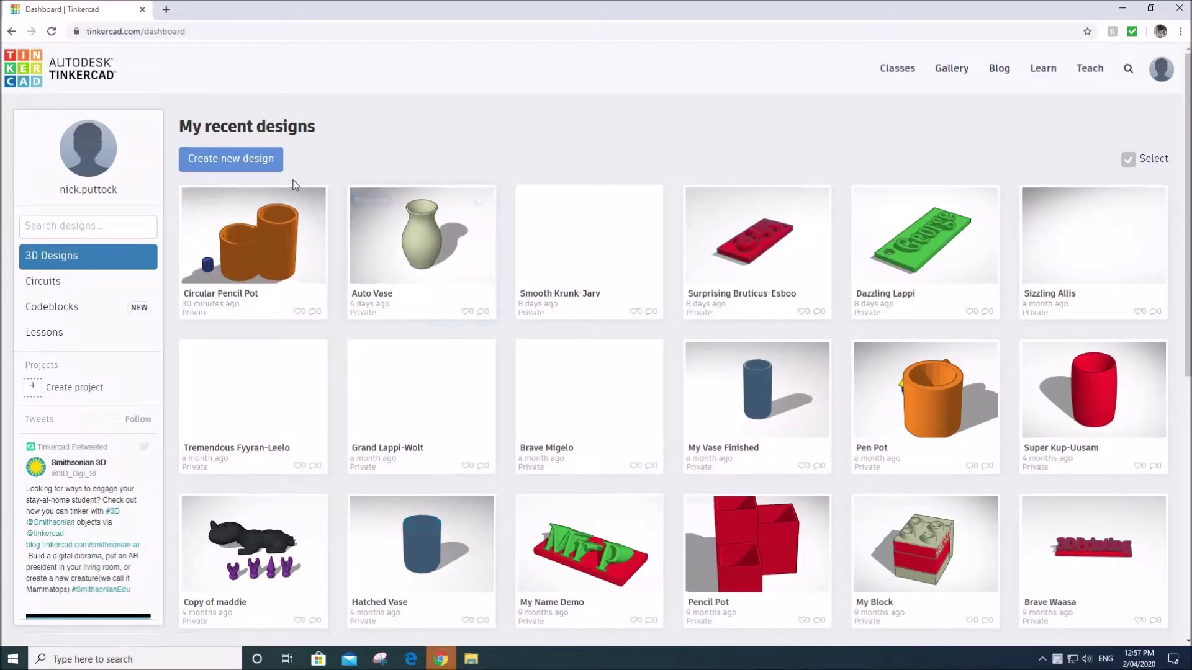
Create a new 3D design and place a solid cylinder with 64 sides on the workplane.
{"action": "left_click", "coordinate": [259, 157]}
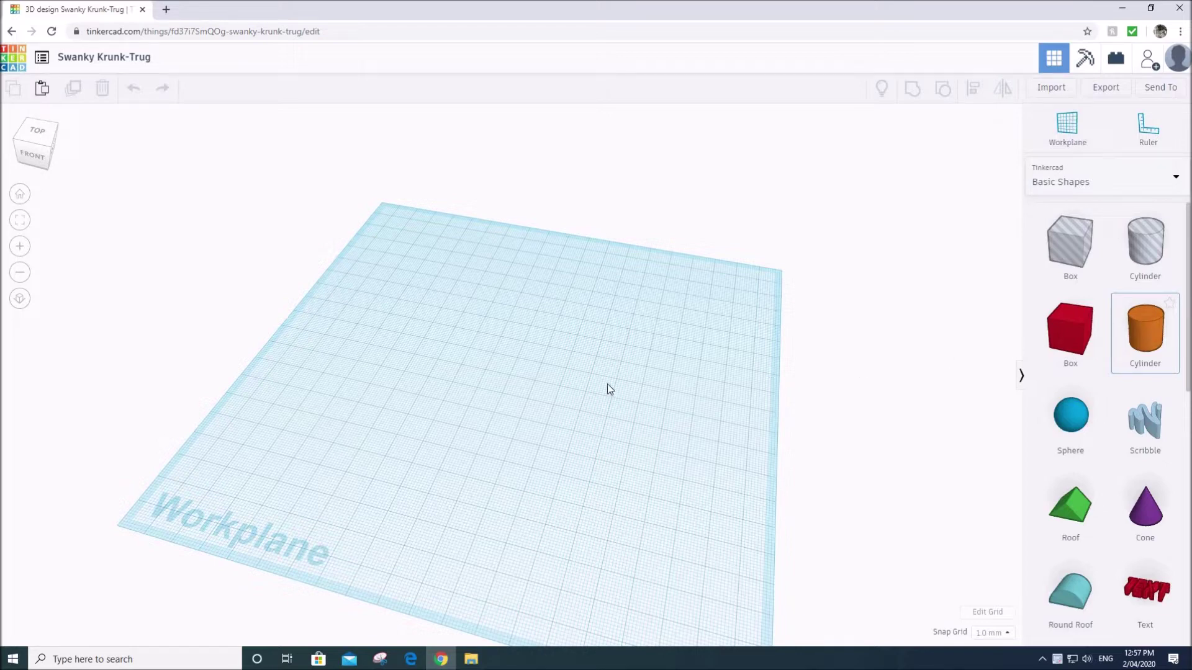
{"action": "left_click_drag", "start_coordinate": [607, 389], "coordinate": [525, 405]}
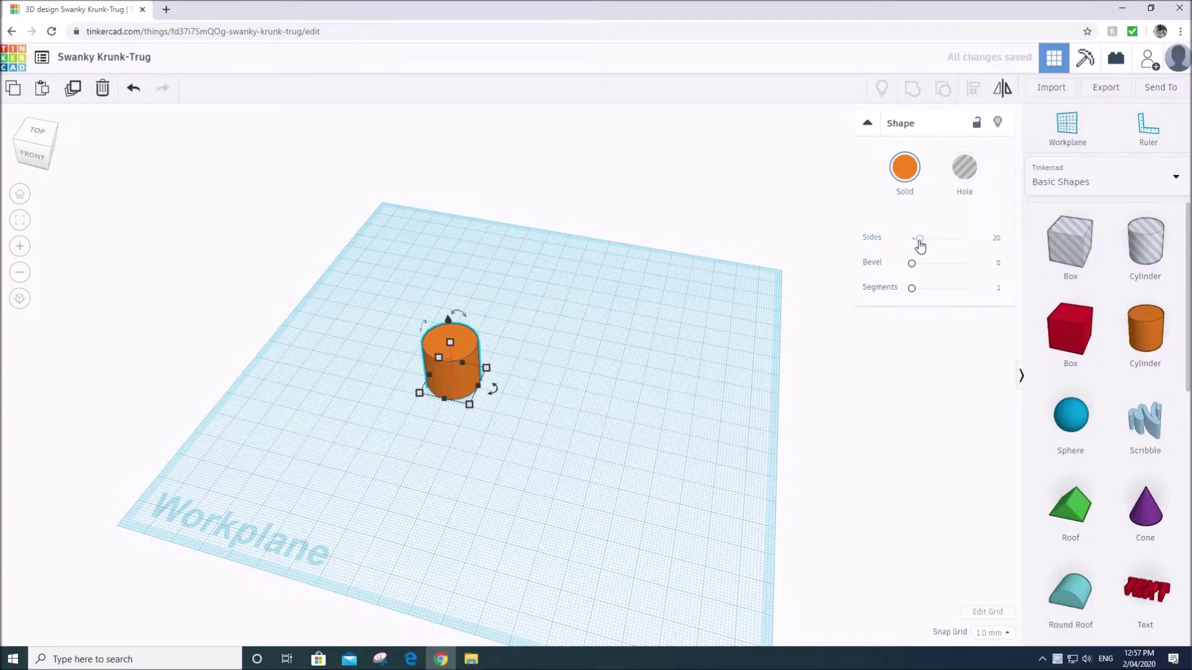
{"action": "left_click_drag", "start_coordinate": [920, 244], "coordinate": [1011, 248]}
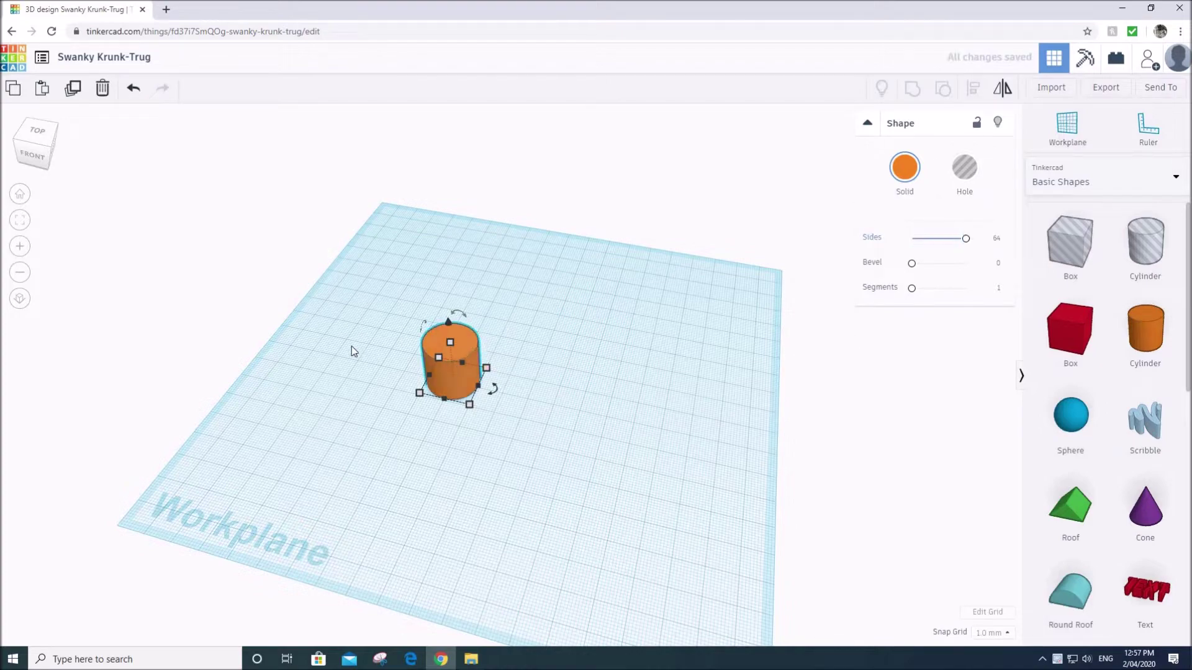
Flatten the cylinder to a height of 2 mm and set both its length and width to 35 mm.
{"action": "scroll", "coordinate": [393, 315], "scroll_direction": "up", "scroll_amount": 5}
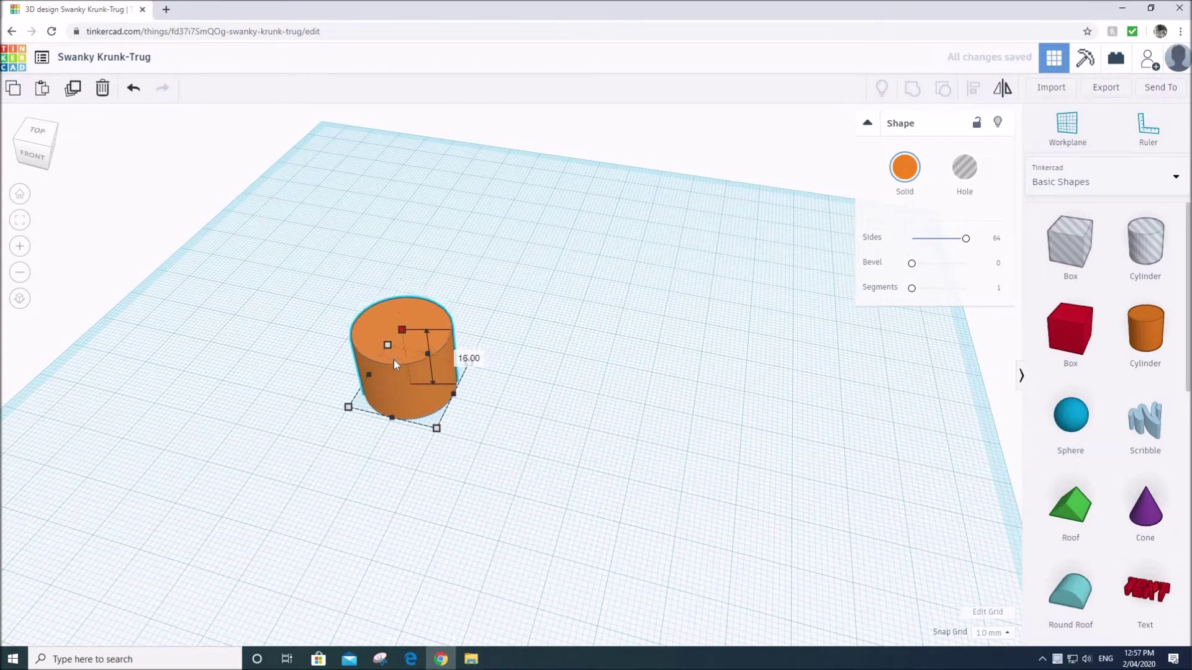
{"action": "left_click_drag", "start_coordinate": [395, 362], "coordinate": [392, 377]}
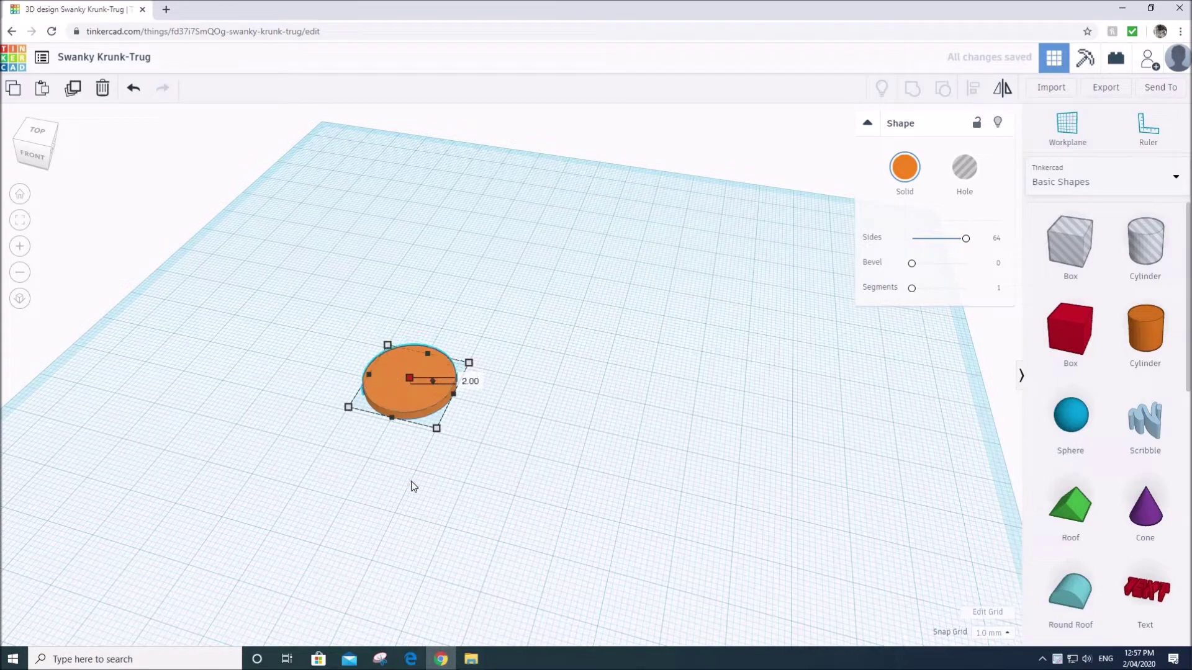
{"action": "right_click_drag", "start_coordinate": [467, 463], "coordinate": [499, 439]}
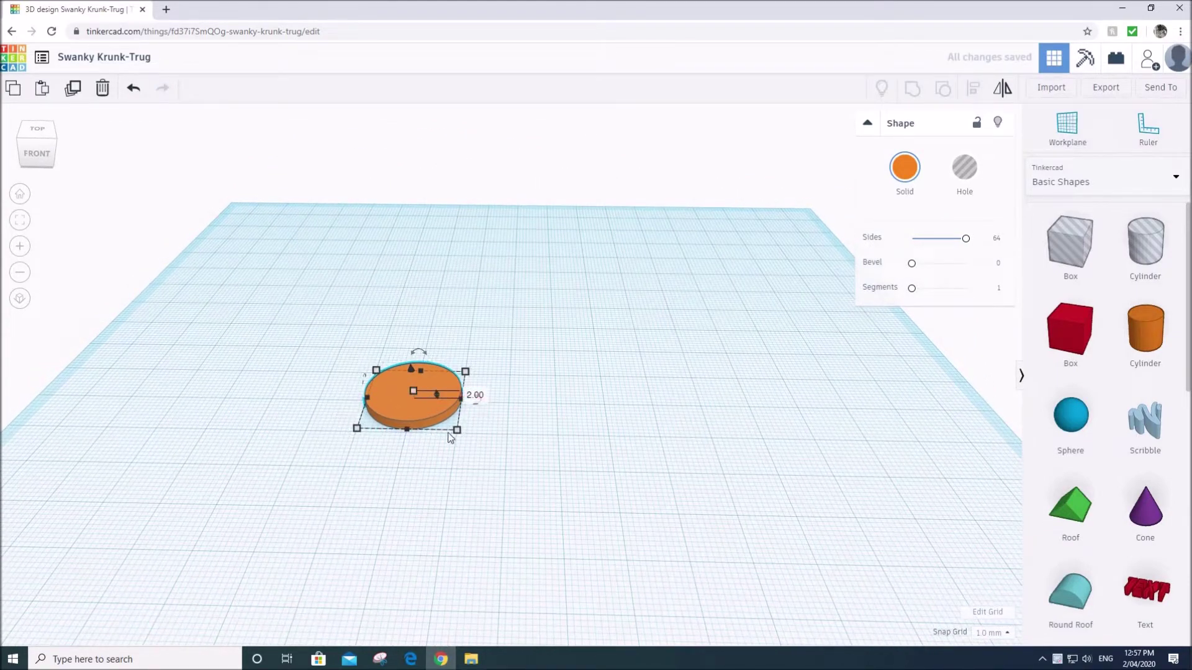
{"action": "right_click_drag", "start_coordinate": [403, 400], "coordinate": [433, 414]}
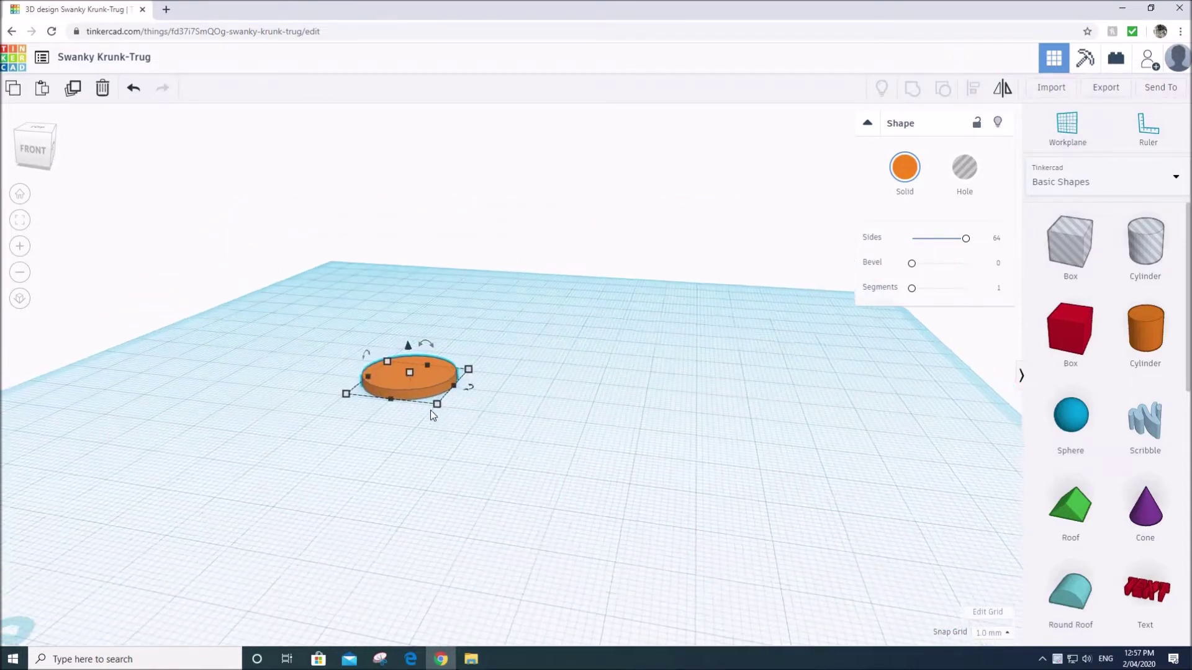
{"action": "right_click_drag", "start_coordinate": [479, 490], "coordinate": [444, 441]}
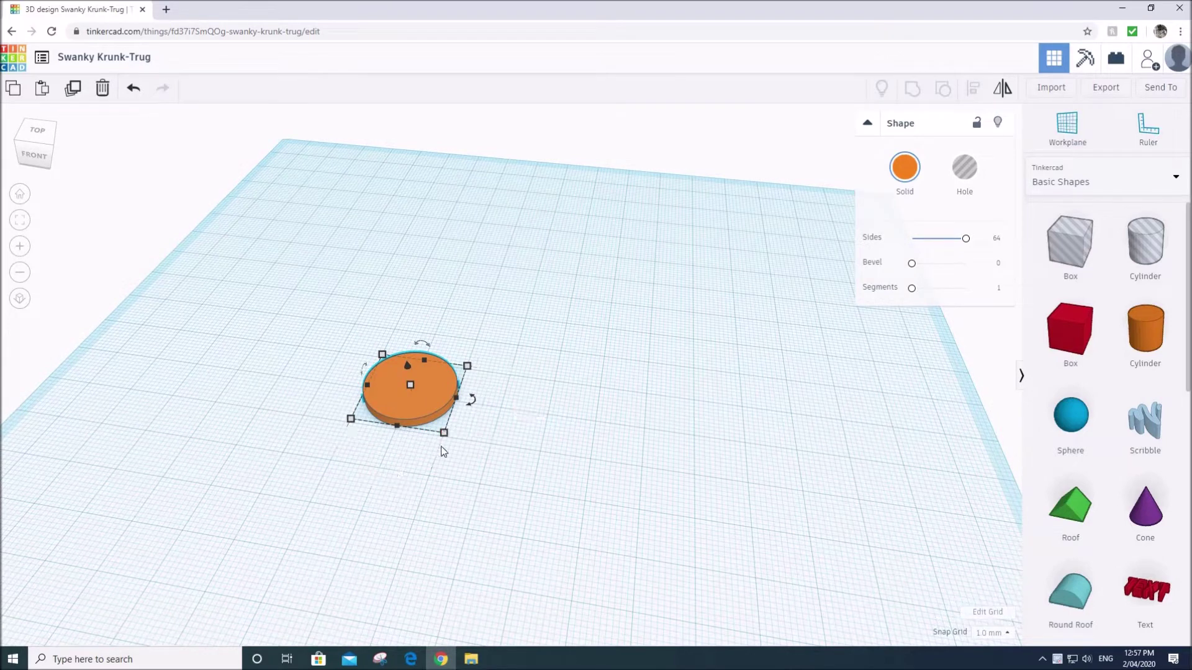
{"action": "mouse_move", "coordinate": [443, 433]}
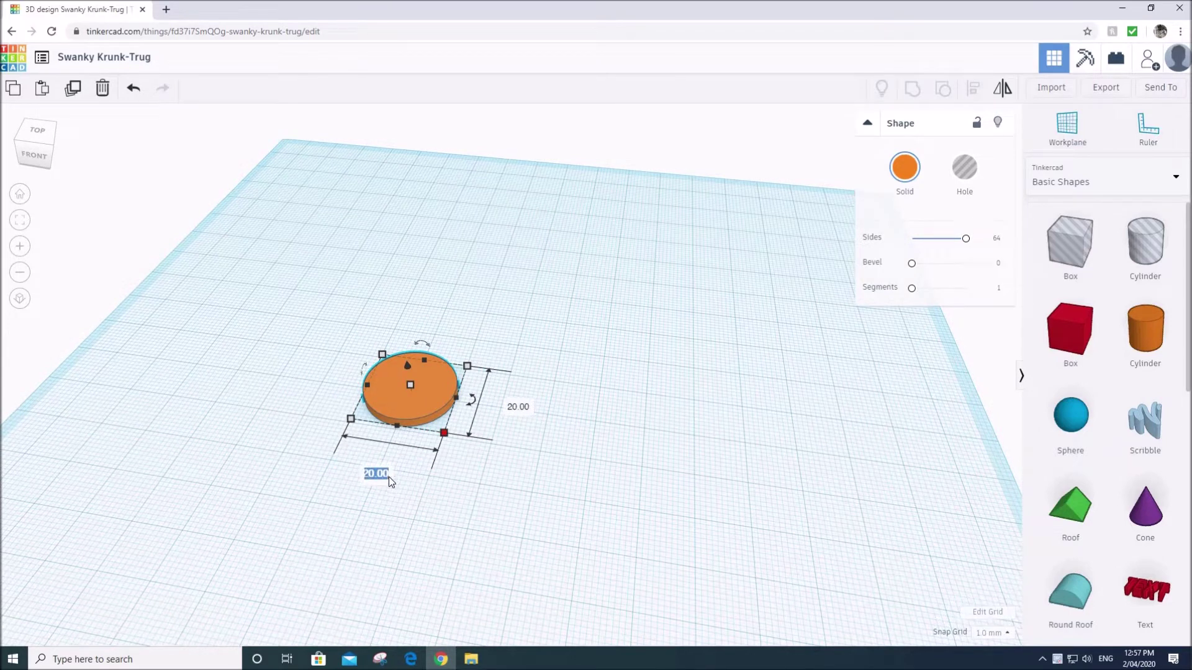
{"action": "type", "text": "35"}
{"action": "key", "text": "Return"}
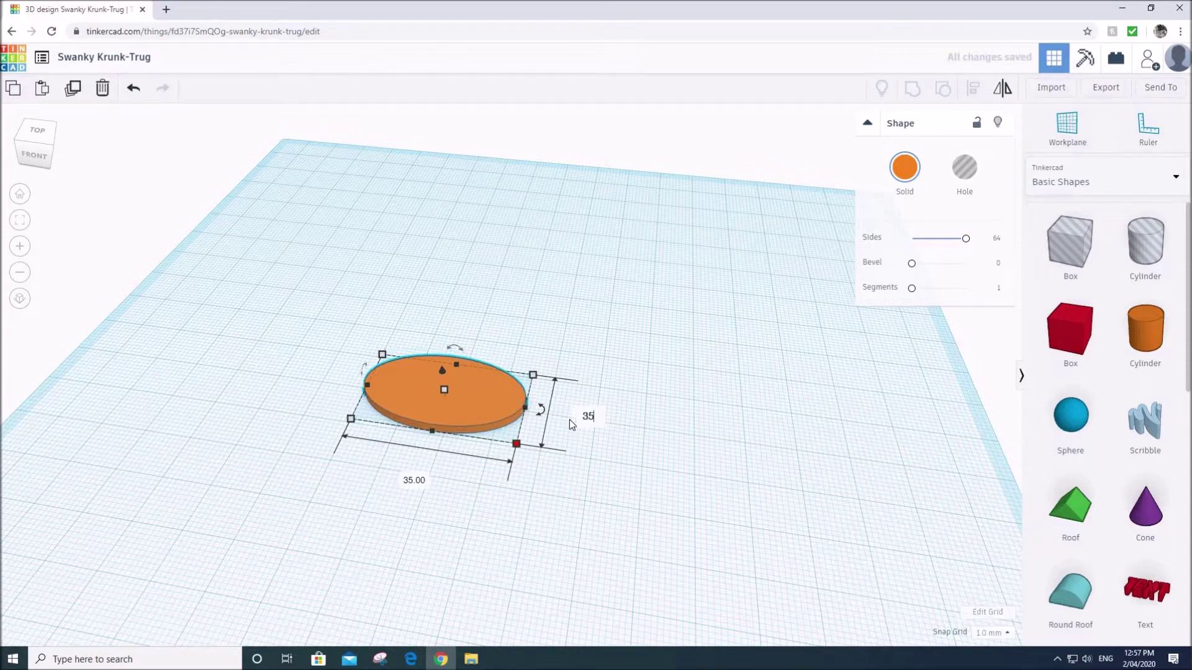
{"action": "key", "text": "Return"}
Set the height of the 35 mm disc to 1.5 mm.
{"action": "right_click_drag", "start_coordinate": [571, 473], "coordinate": [419, 364]}
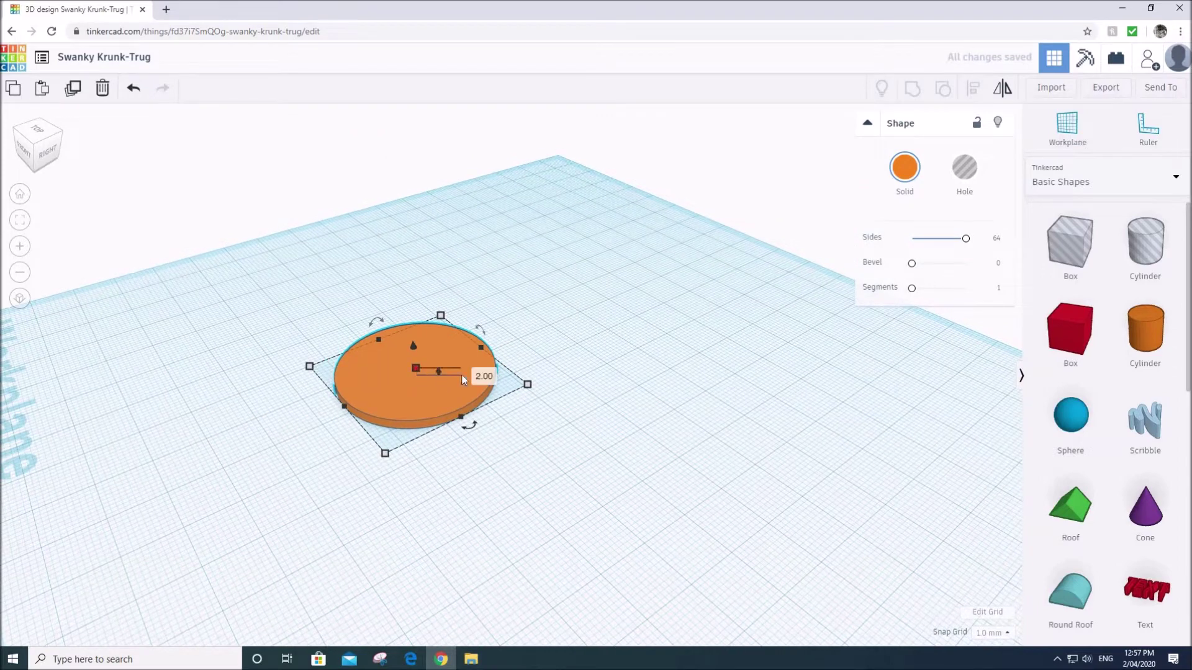
{"action": "left_click", "coordinate": [475, 373]}
{"action": "type", "text": "1"}
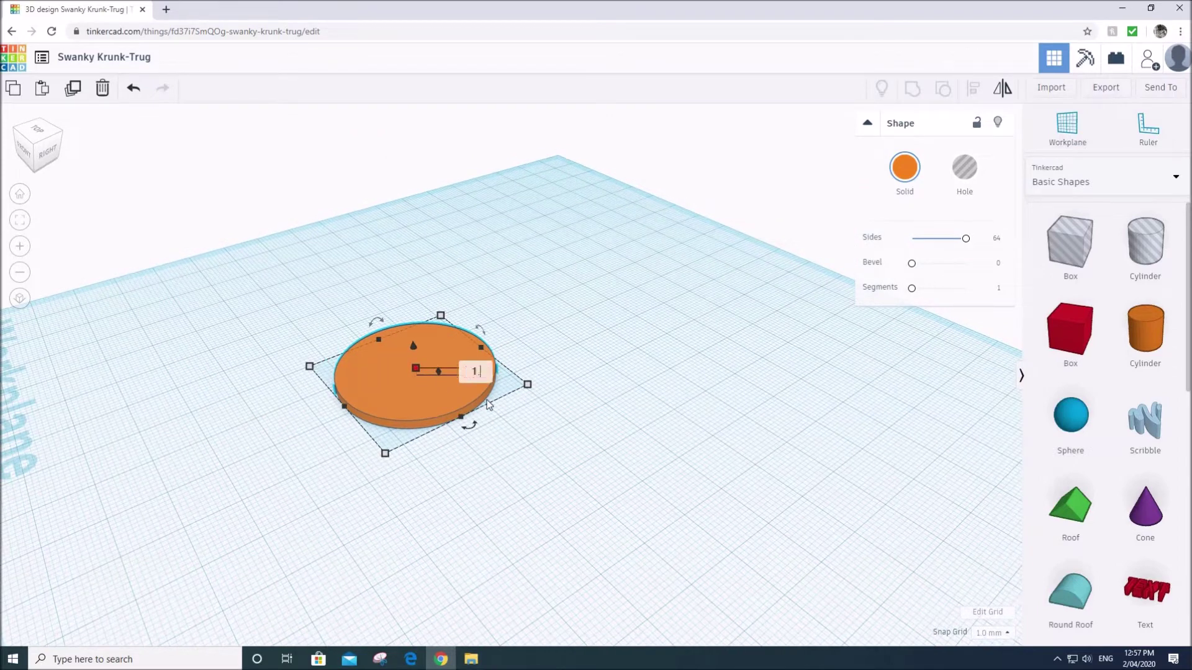
{"action": "type", "text": ".5"}
{"action": "key", "text": "Return"}
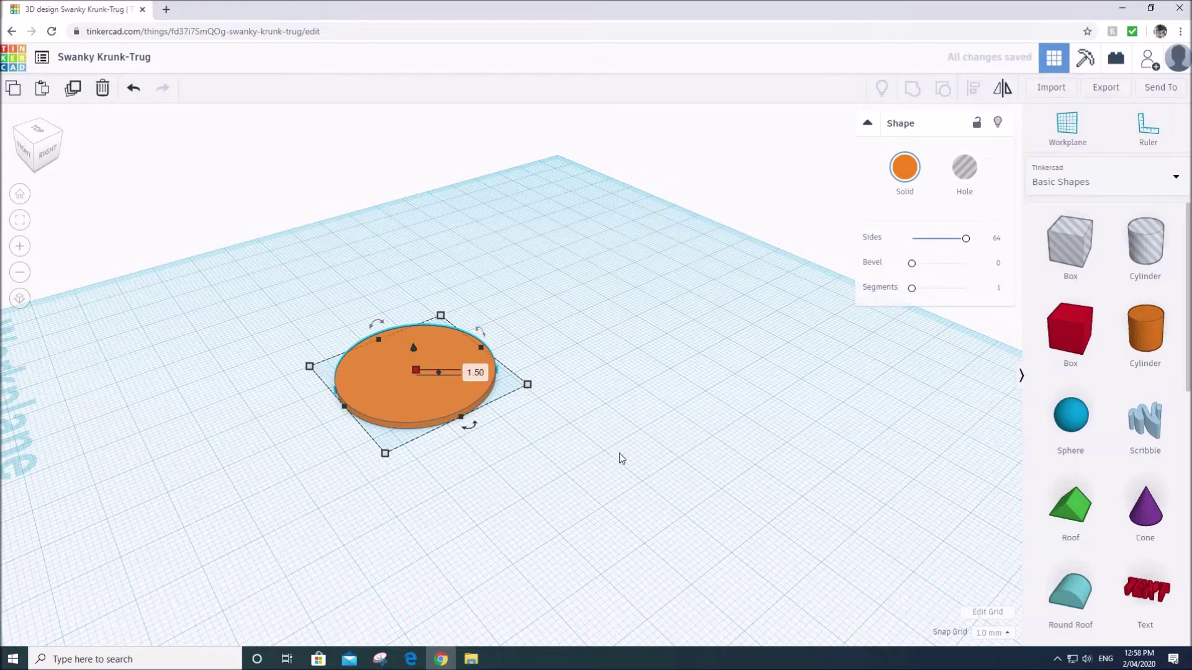
Place a solid box on the workplane beside the disc and set its height to 1.5 mm.
{"action": "right_click_drag", "start_coordinate": [621, 458], "coordinate": [660, 501]}
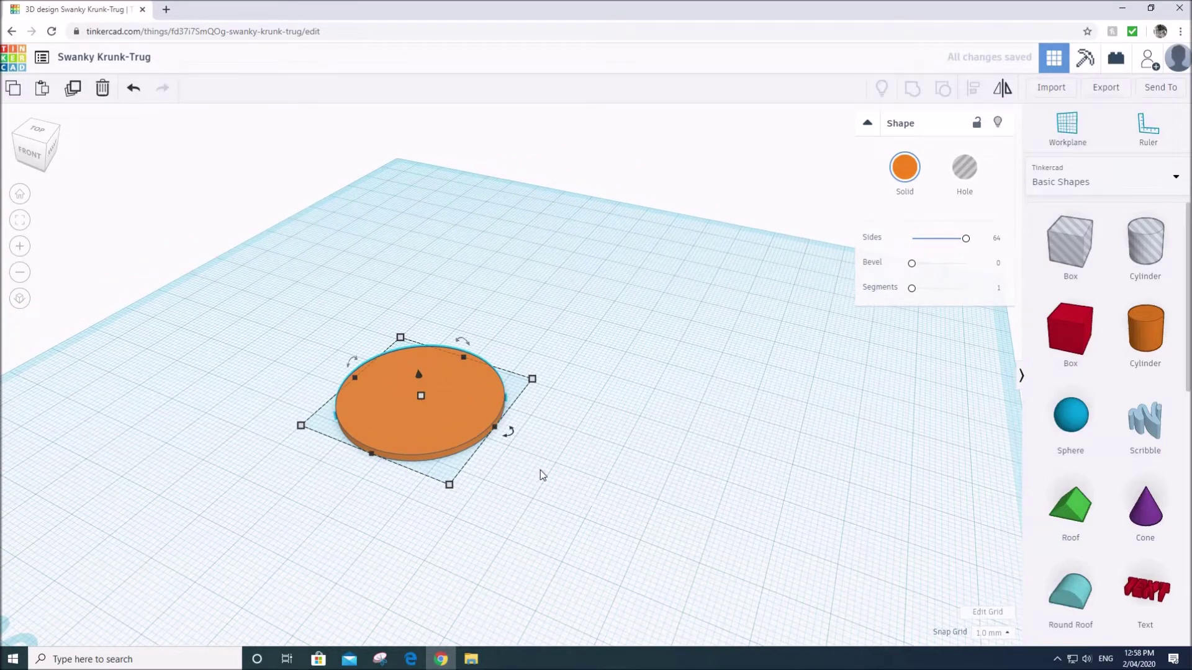
{"action": "right_click_drag", "start_coordinate": [575, 474], "coordinate": [468, 488]}
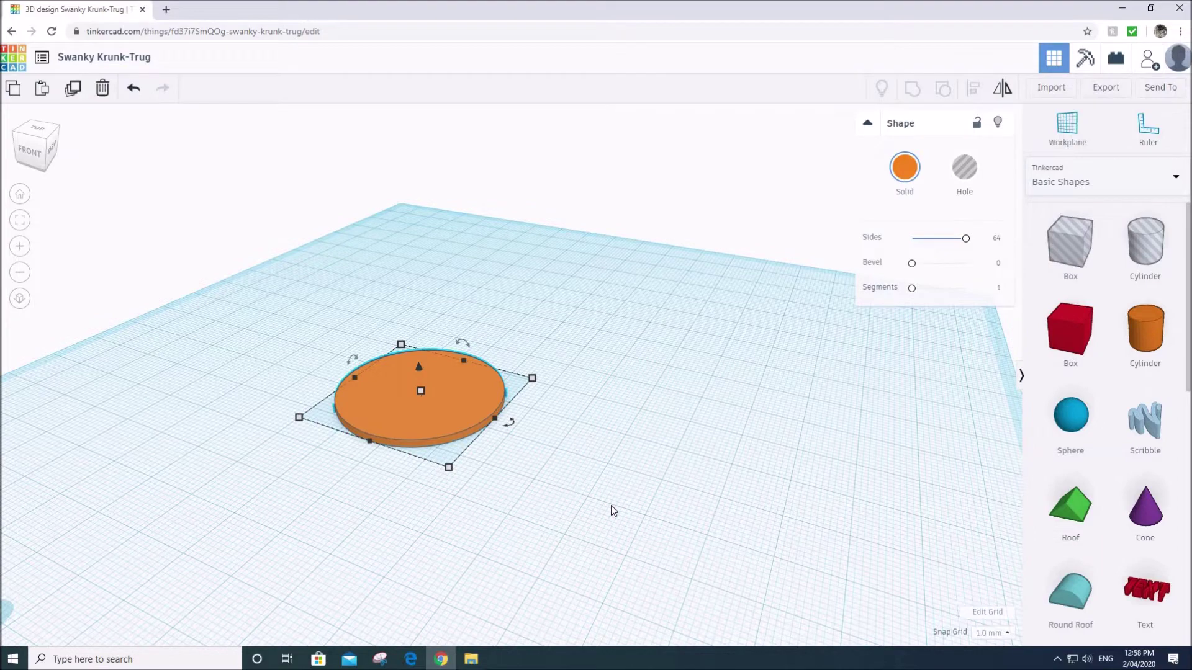
{"action": "right_click_drag", "start_coordinate": [612, 511], "coordinate": [689, 472]}
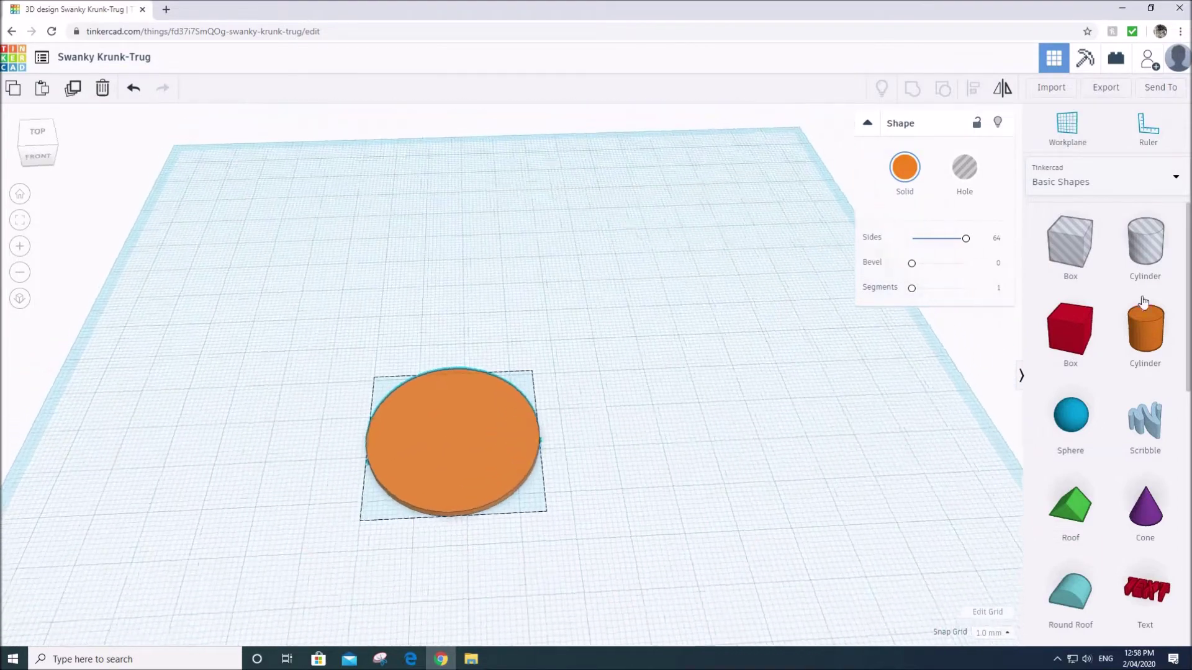
{"action": "left_click", "coordinate": [1049, 317]}
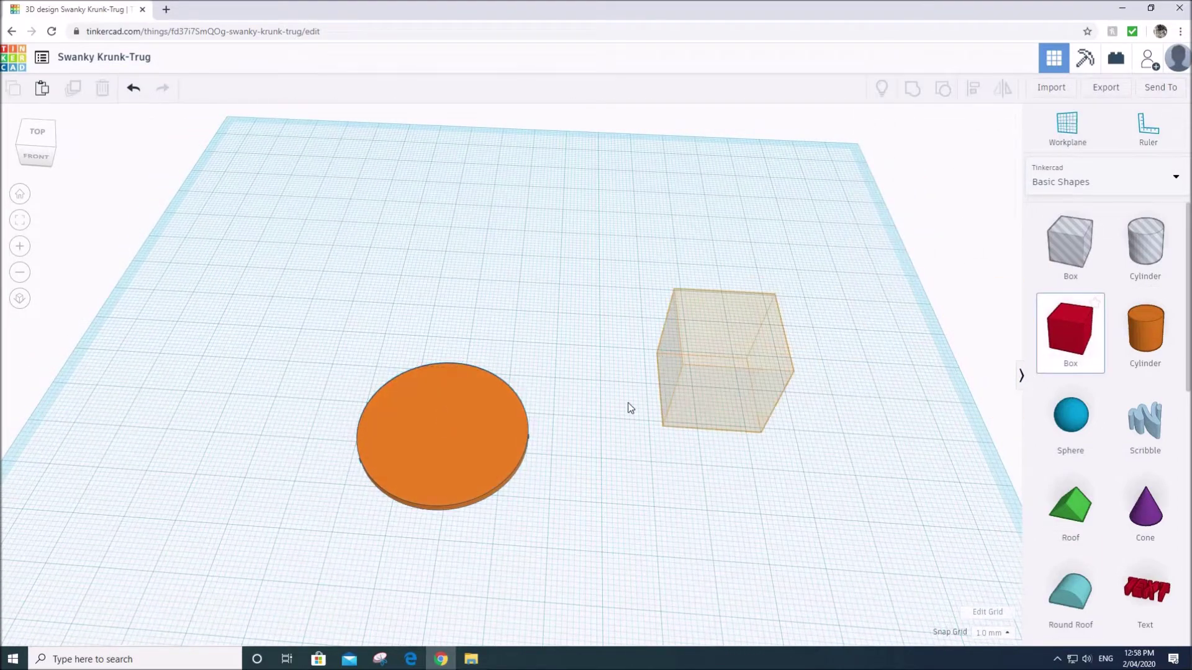
{"action": "left_click", "coordinate": [689, 416]}
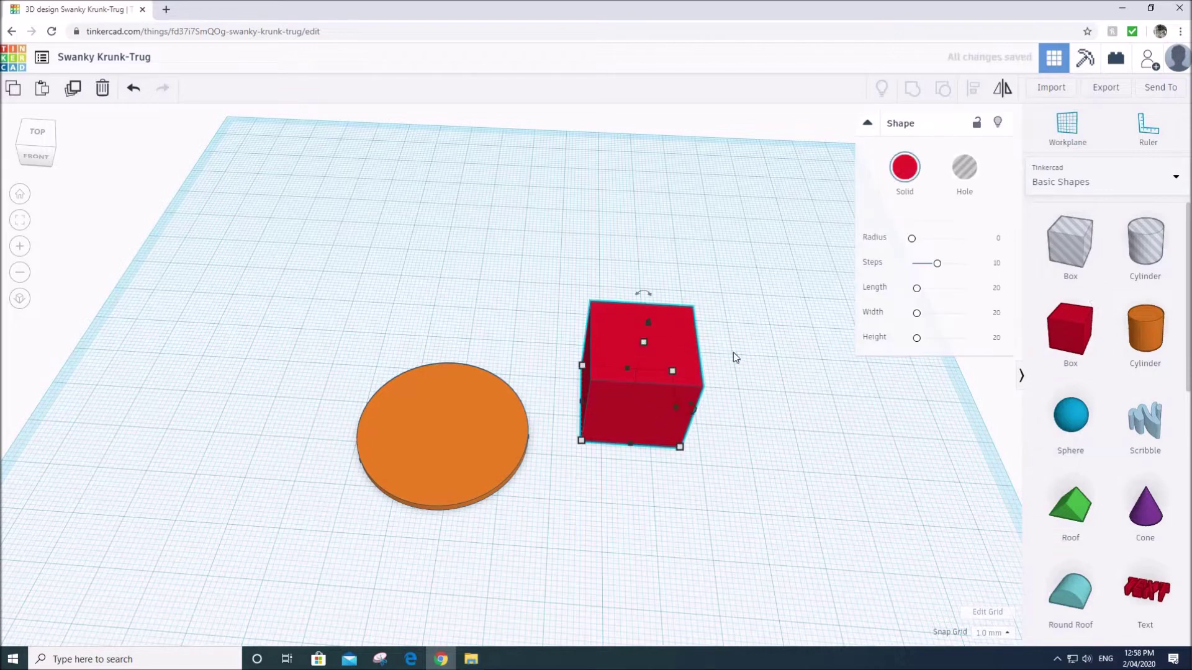
{"action": "left_click", "coordinate": [643, 341]}
{"action": "type", "text": "1.5"}
{"action": "key", "text": "Return"}
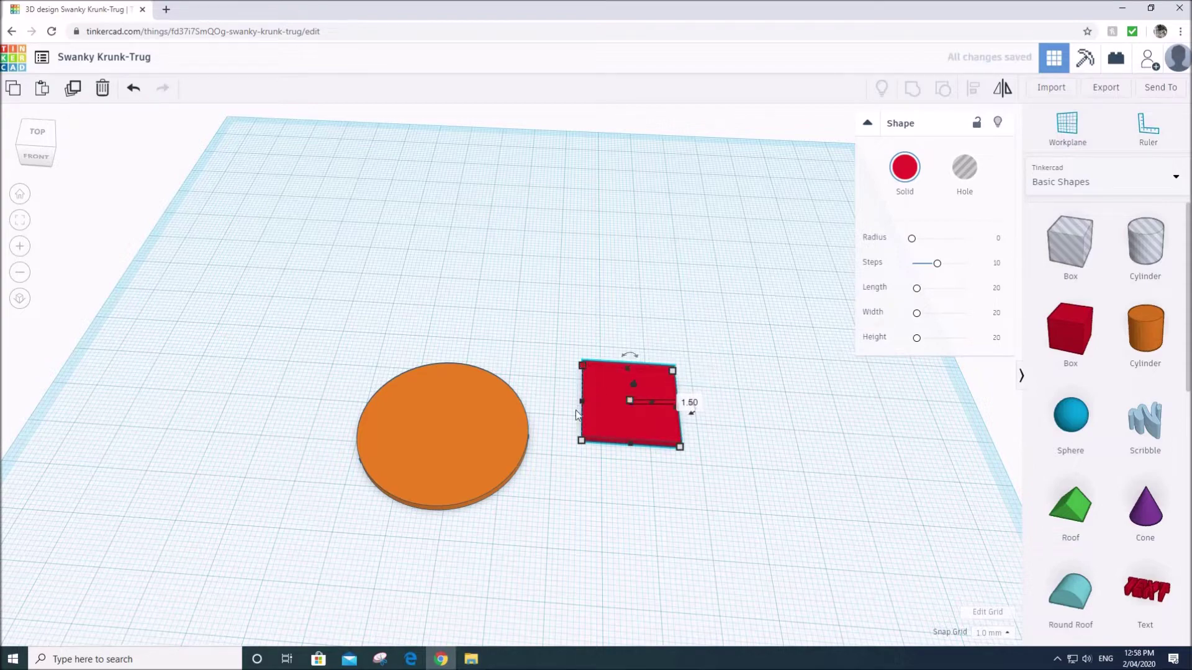
Resize the box to a 35 by 10 mm bar and overlap it with the disc, flush with the disc's back edge.
{"action": "left_click_drag", "start_coordinate": [576, 411], "coordinate": [567, 404]}
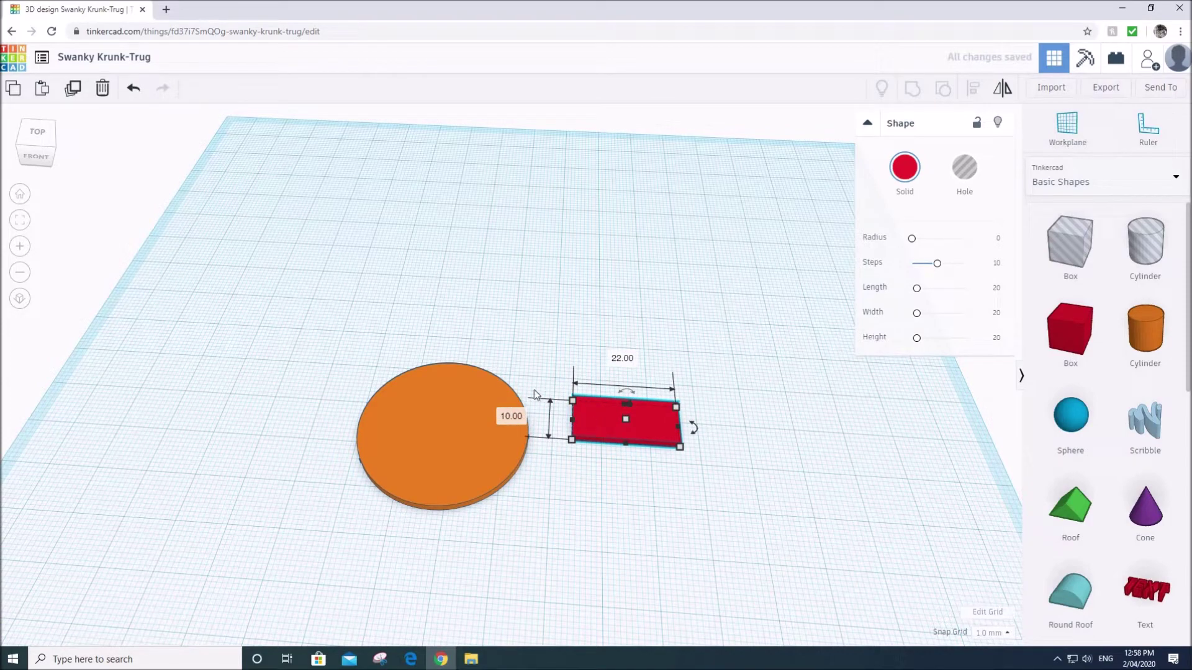
{"action": "left_click_drag", "start_coordinate": [587, 415], "coordinate": [476, 390]}
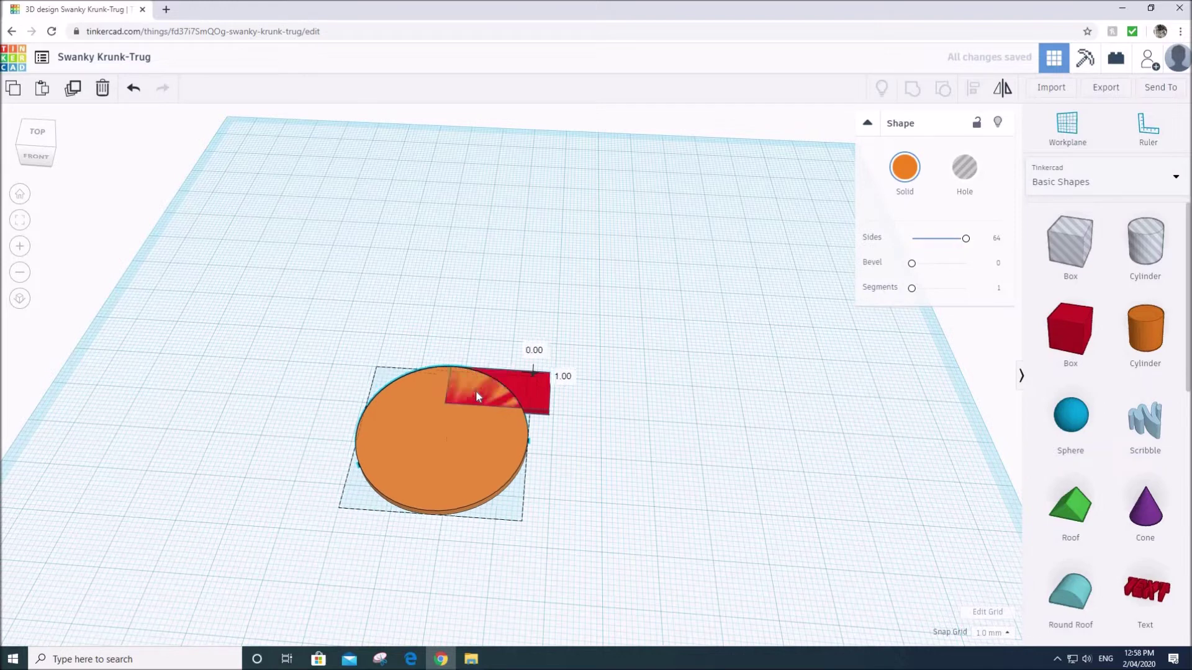
{"action": "left_click", "coordinate": [547, 398]}
{"action": "left_click_drag", "start_coordinate": [558, 399], "coordinate": [627, 417]}
{"action": "left_click", "coordinate": [527, 465]}
{"action": "type", "text": "35"}
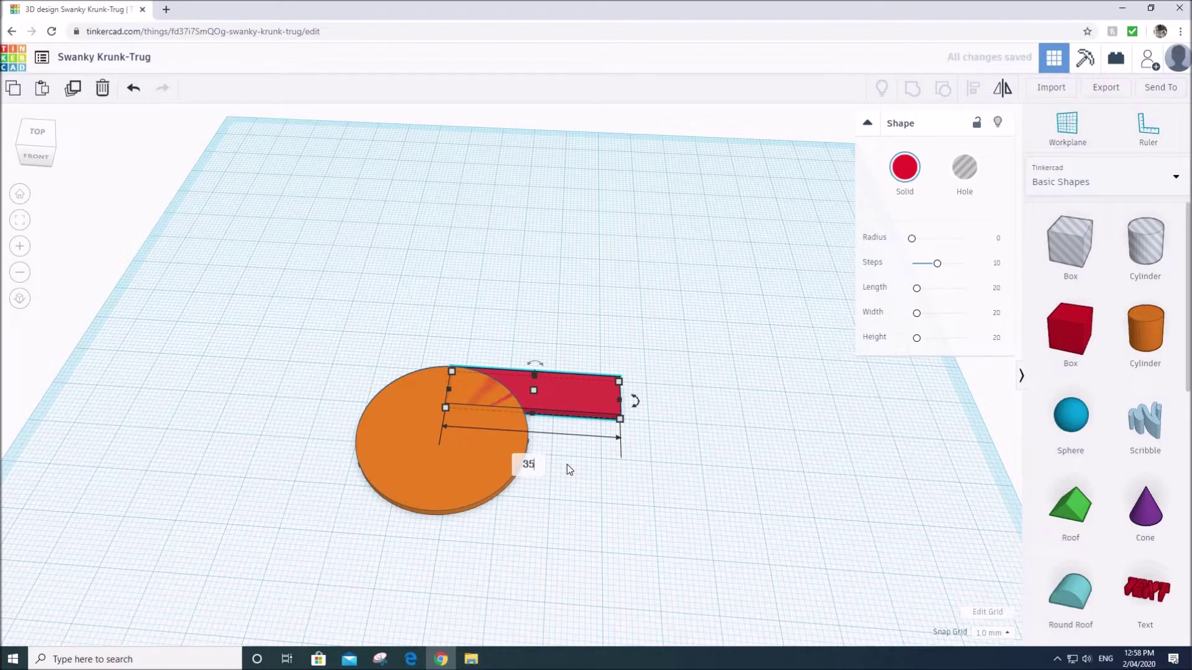
{"action": "key", "text": "Return"}
Copy the disc and bar together and place the duplicate about 51 mm and 66.5 mm away, near the workplane's back corner.
{"action": "right_click_drag", "start_coordinate": [170, 438], "coordinate": [707, 485]}
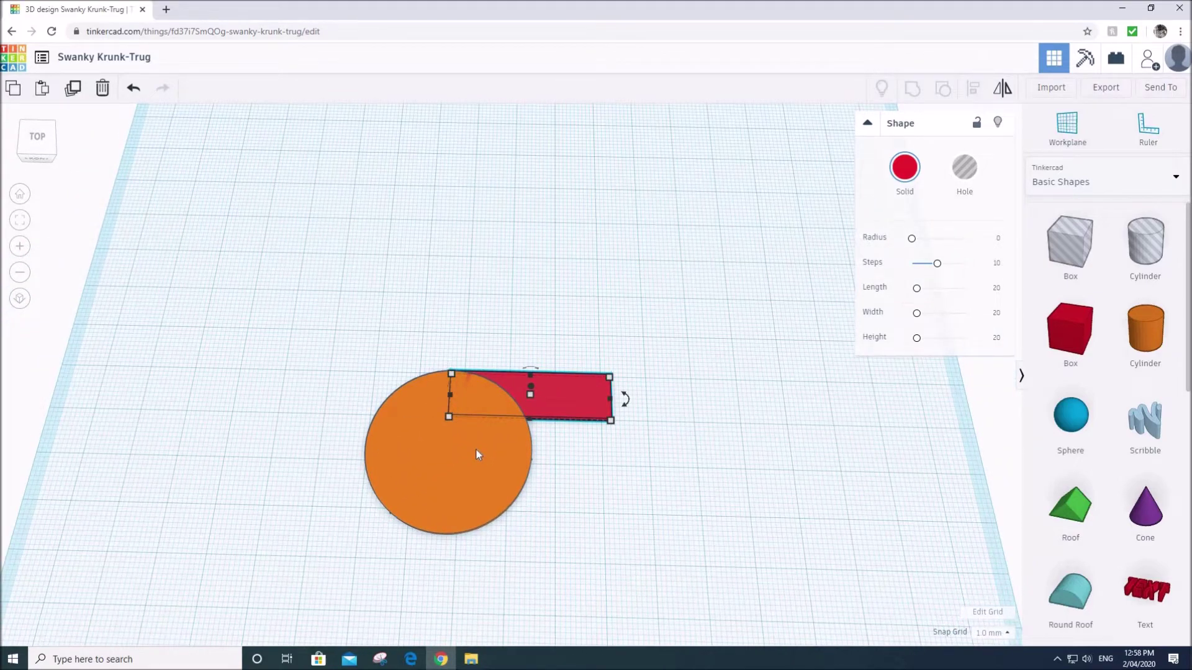
{"action": "right_click_drag", "start_coordinate": [479, 422], "coordinate": [570, 469]}
{"action": "right_click_drag", "start_coordinate": [638, 377], "coordinate": [281, 298]}
{"action": "left_click_drag", "start_coordinate": [281, 298], "coordinate": [298, 311]}
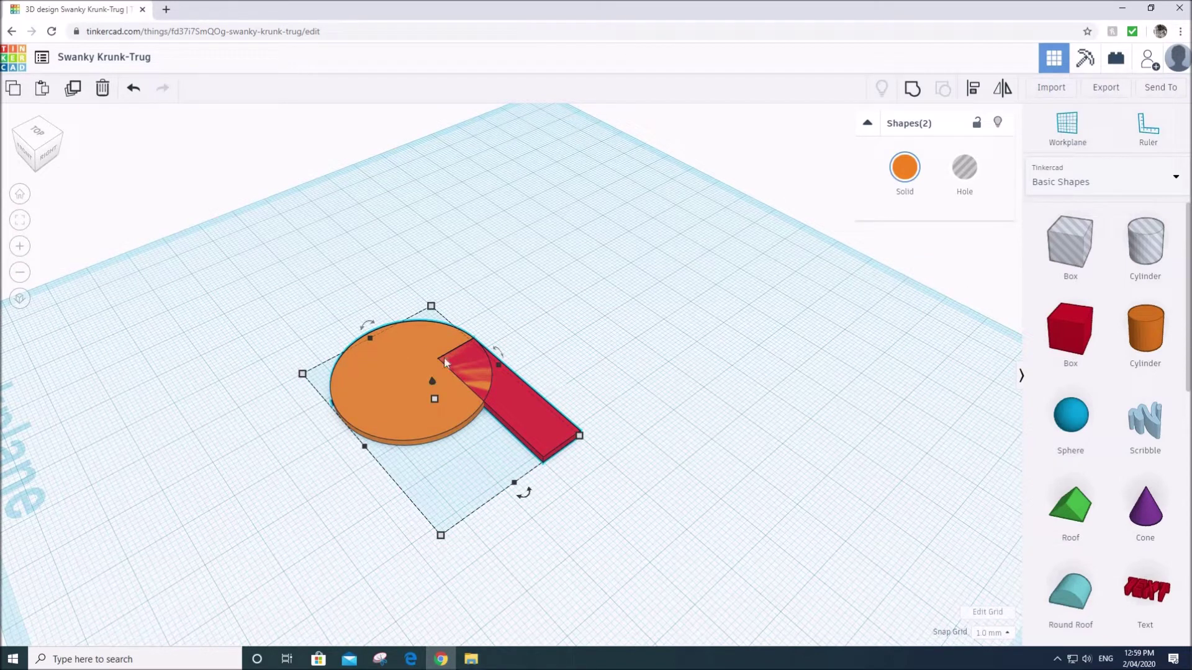
{"action": "left_click", "coordinate": [549, 164]}
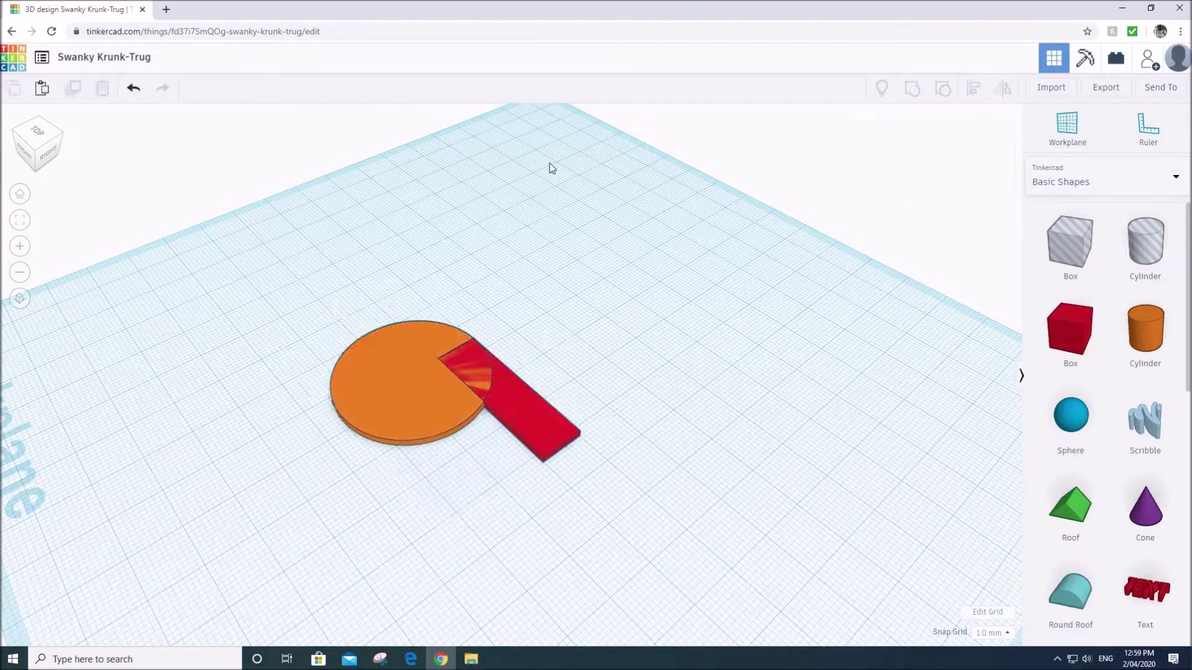
{"action": "key", "text": "ctrl+v"}
{"action": "left_click_drag", "start_coordinate": [491, 330], "coordinate": [551, 151]}
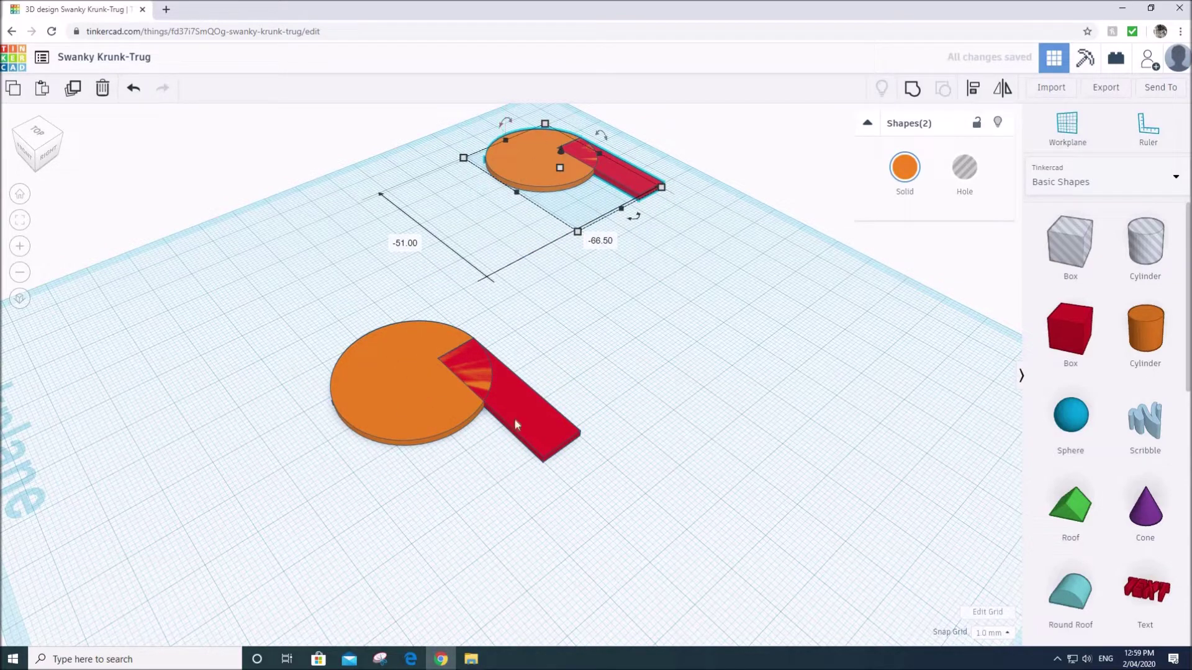
Group the original disc and bar at the front into one solid shape.
{"action": "right_click_drag", "start_coordinate": [607, 505], "coordinate": [572, 468]}
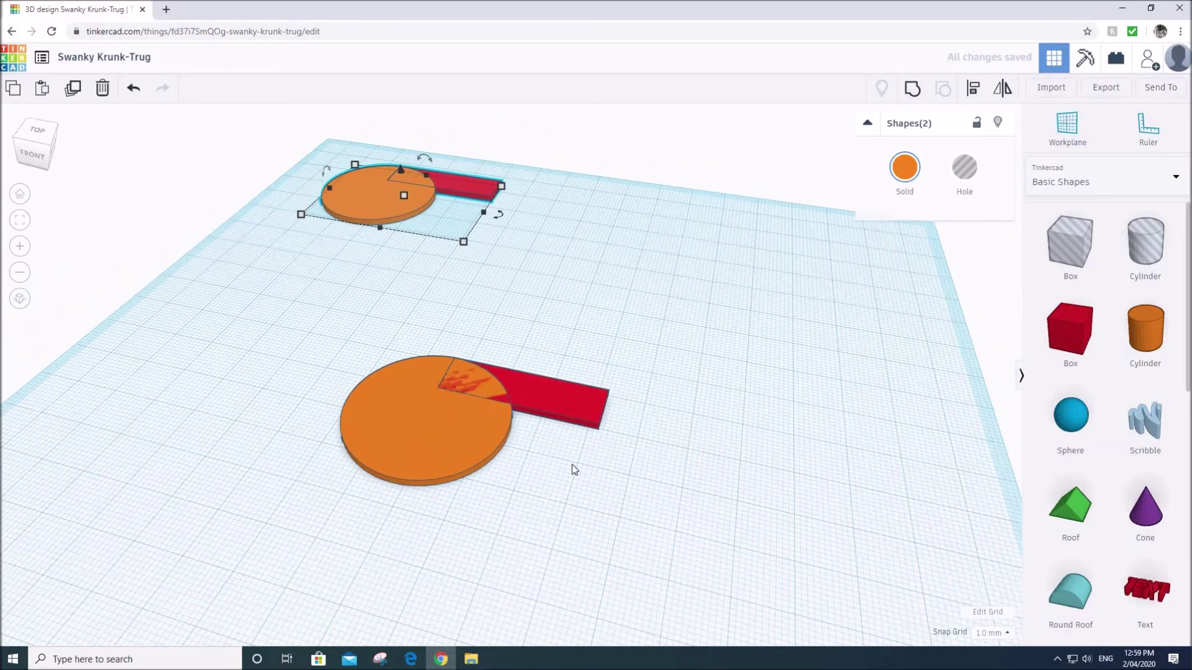
{"action": "left_click", "coordinate": [578, 423]}
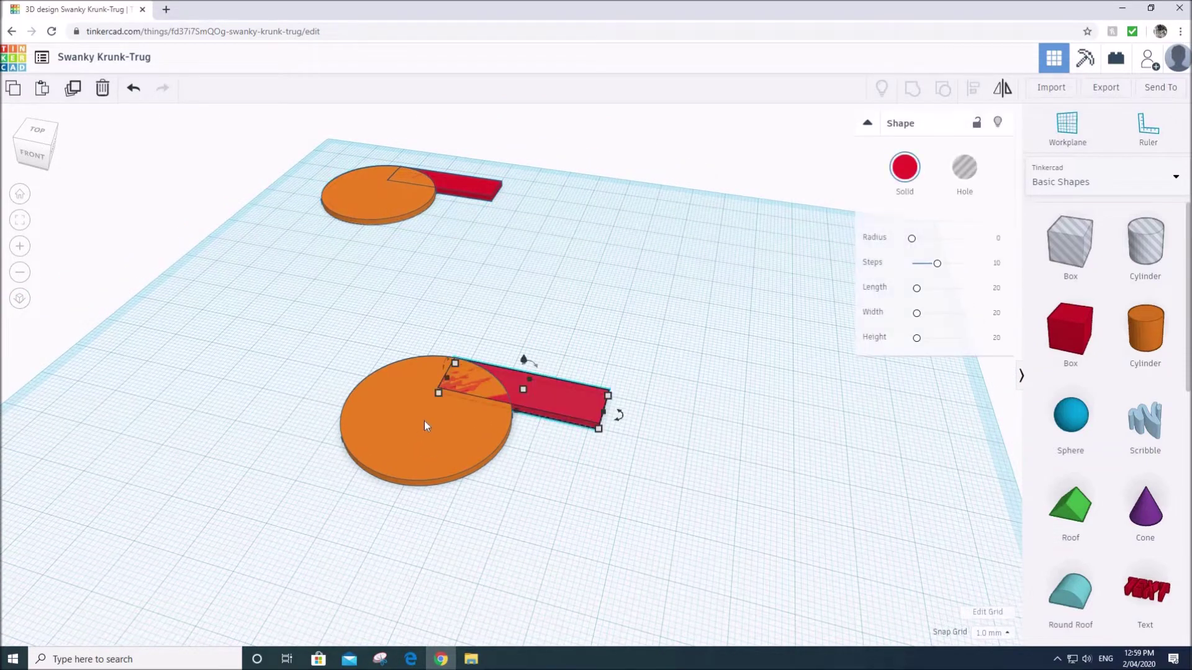
{"action": "left_click_drag", "start_coordinate": [625, 523], "coordinate": [327, 330]}
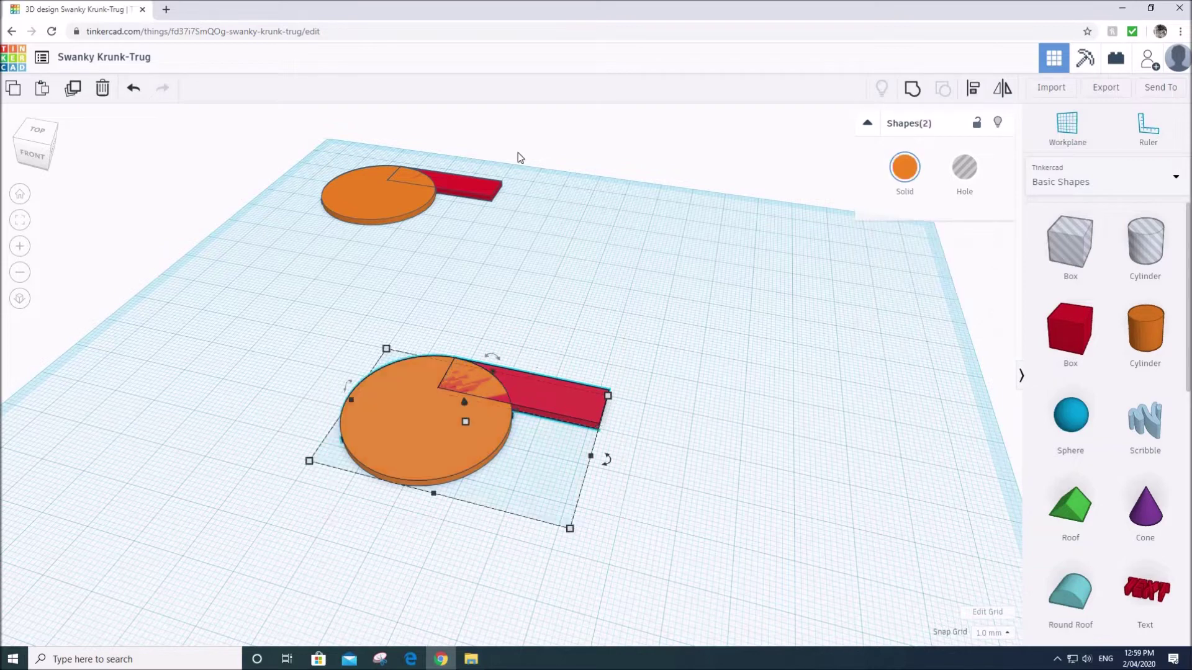
{"action": "left_click", "coordinate": [73, 89]}
{"action": "left_click", "coordinate": [913, 90]}
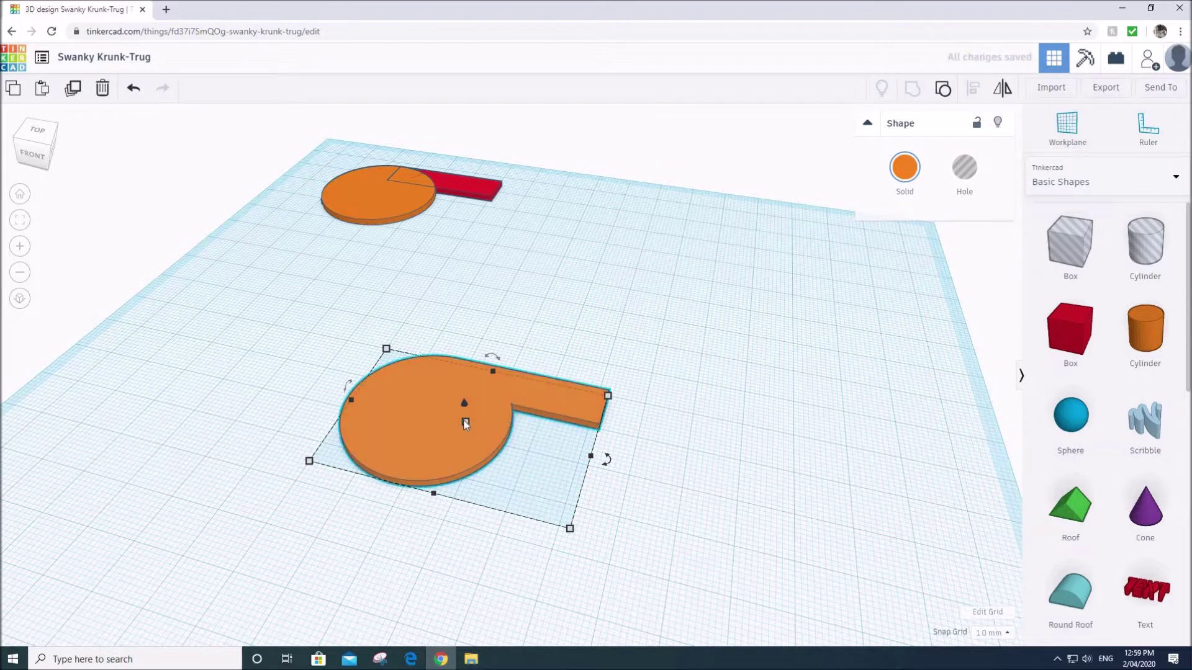
Set the height of the grouped disc-and-bar shape to 18 mm.
{"action": "mouse_move", "coordinate": [464, 422]}
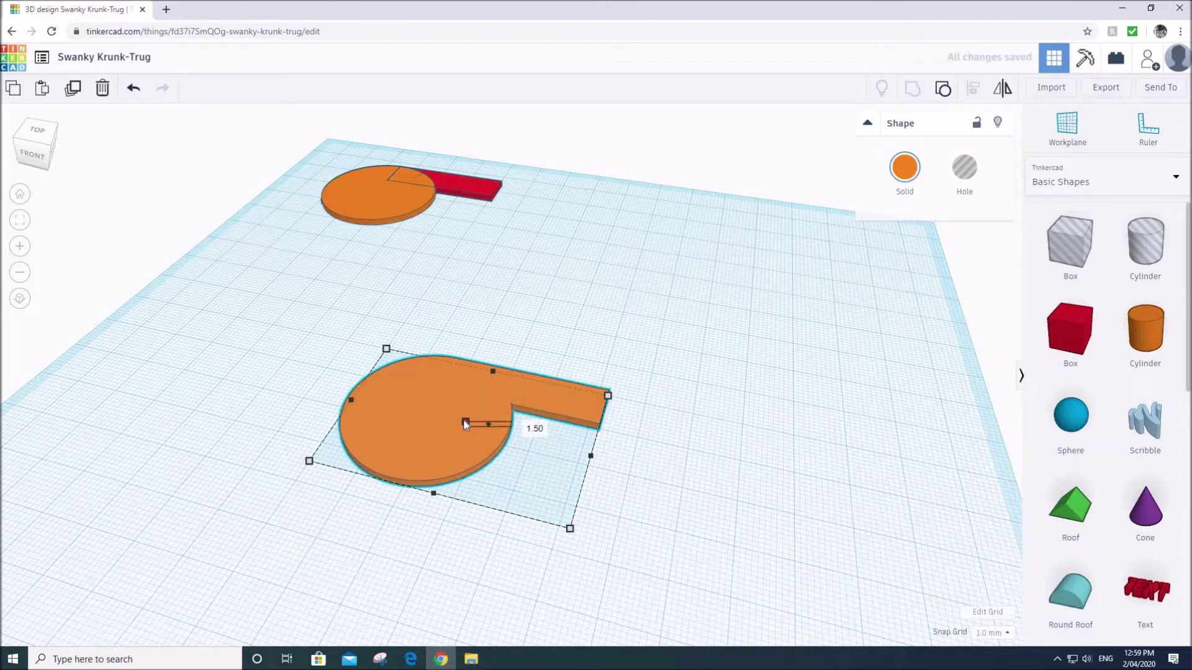
{"action": "left_click_drag", "start_coordinate": [463, 422], "coordinate": [464, 423]}
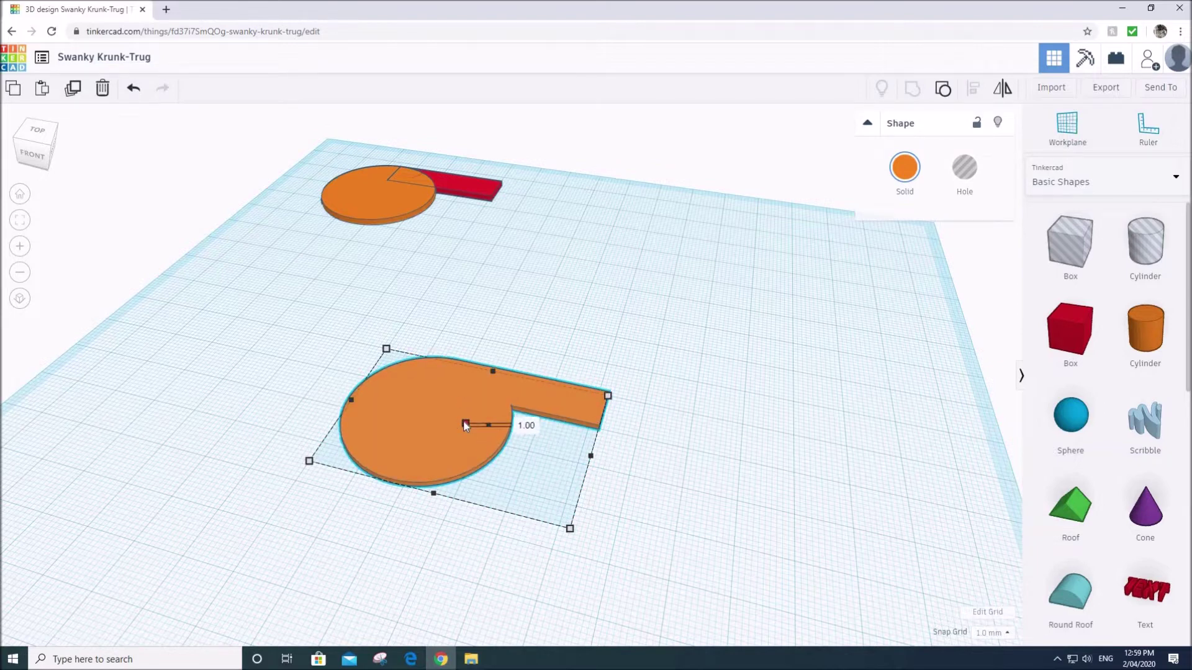
{"action": "left_click", "coordinate": [529, 425]}
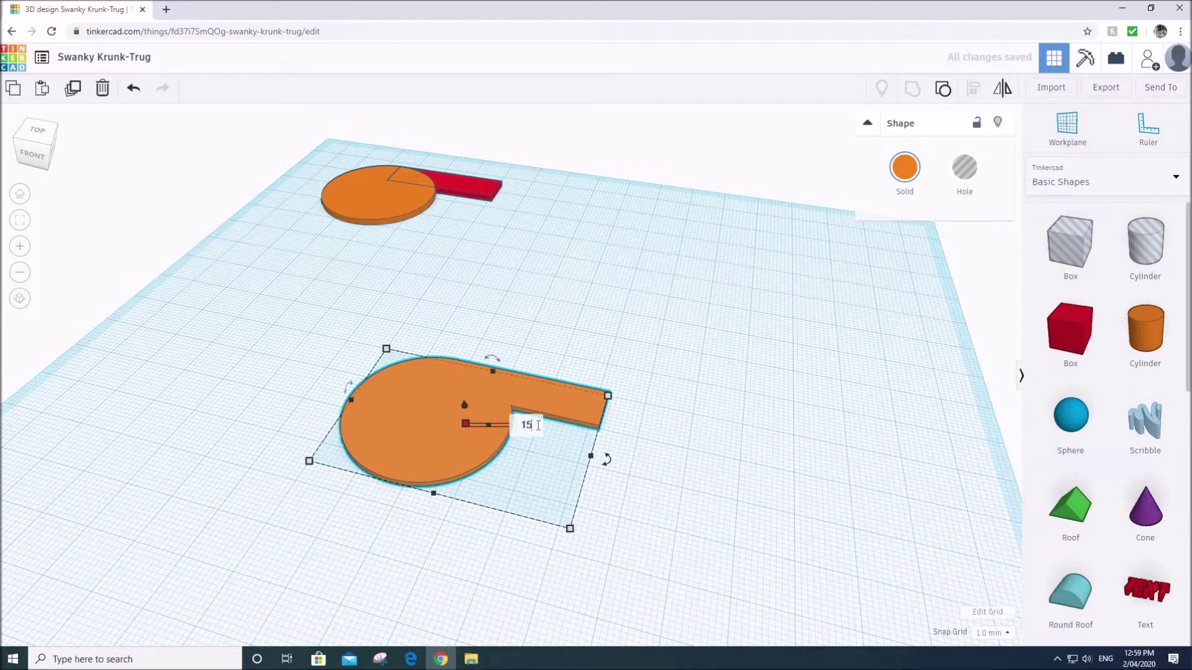
{"action": "key", "text": "Return"}
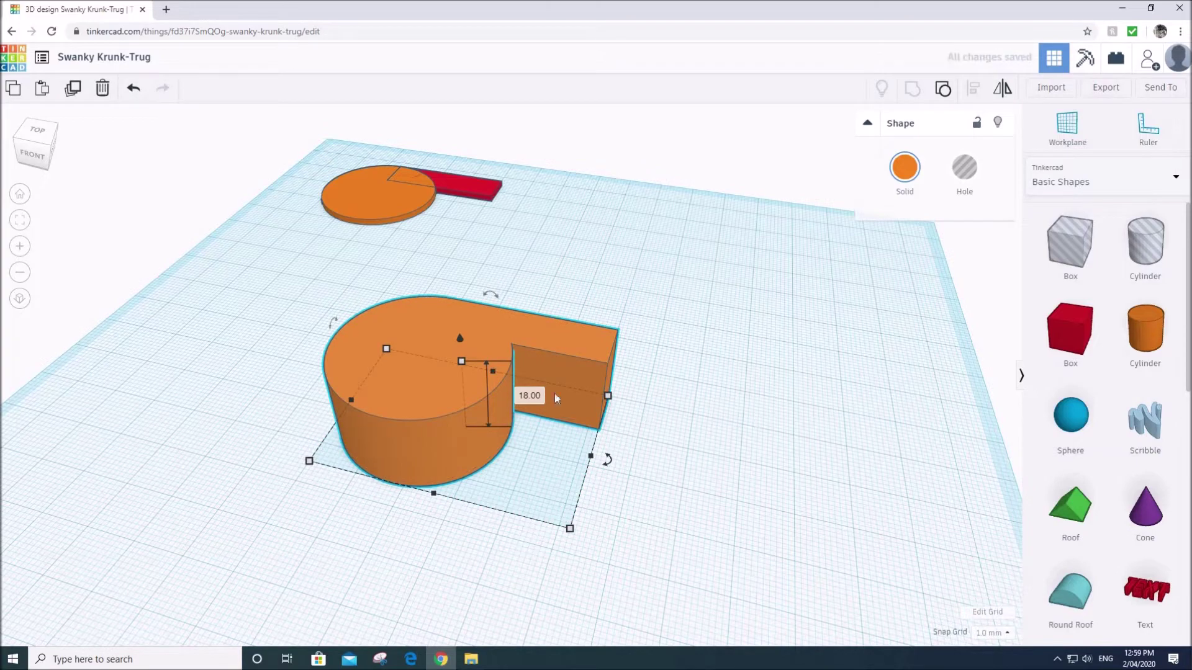
{"action": "right_click_drag", "start_coordinate": [554, 394], "coordinate": [477, 368]}
{"action": "right_click_drag", "start_coordinate": [733, 373], "coordinate": [695, 432]}
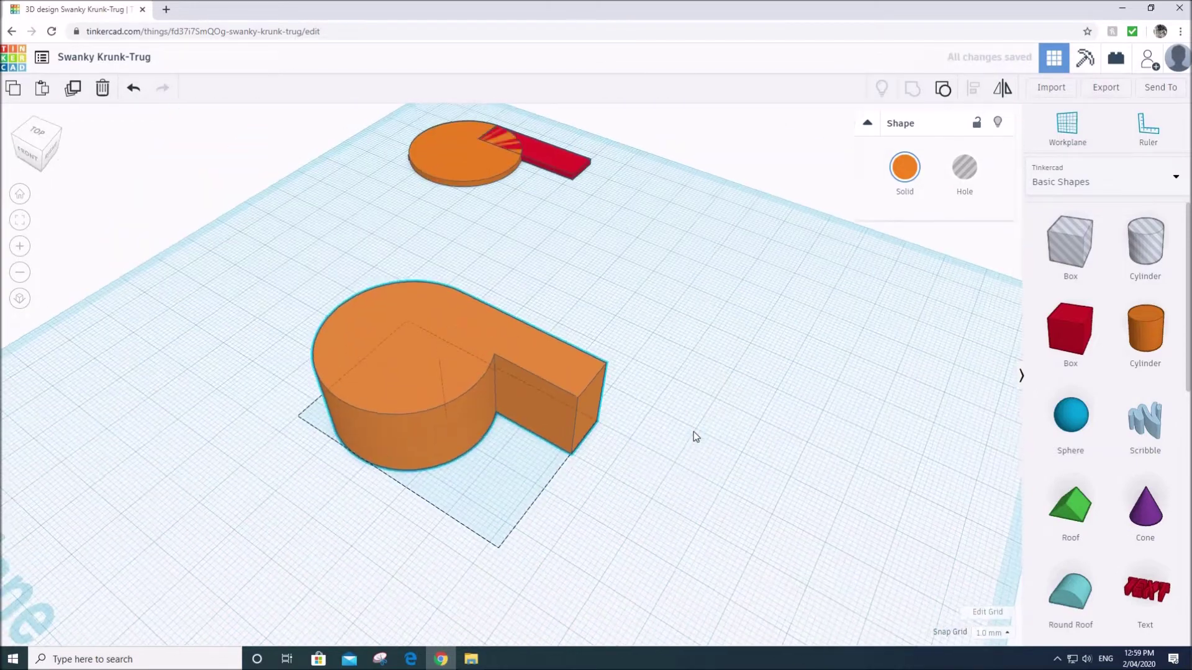
Add a box hole against the end face of the bar and narrow it to 4 mm wide.
{"action": "right_click_drag", "start_coordinate": [588, 448], "coordinate": [527, 462]}
{"action": "left_click", "coordinate": [1070, 329]}
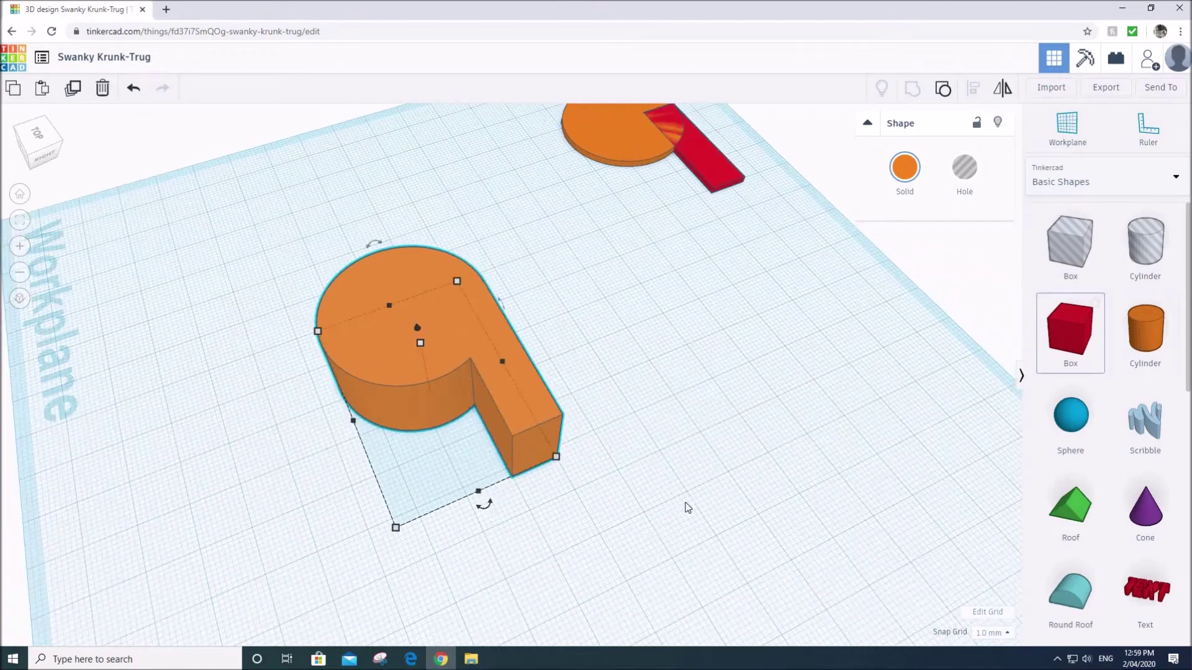
{"action": "left_click", "coordinate": [643, 518]}
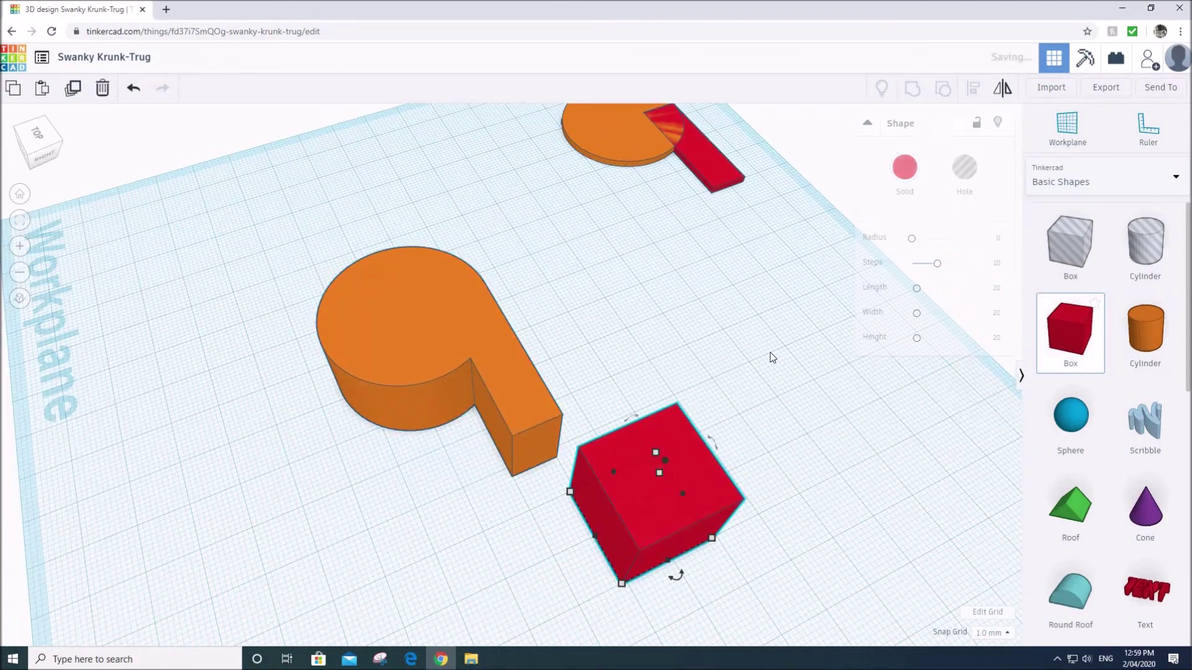
{"action": "left_click", "coordinate": [952, 193]}
{"action": "left_click_drag", "start_coordinate": [659, 509], "coordinate": [594, 487]}
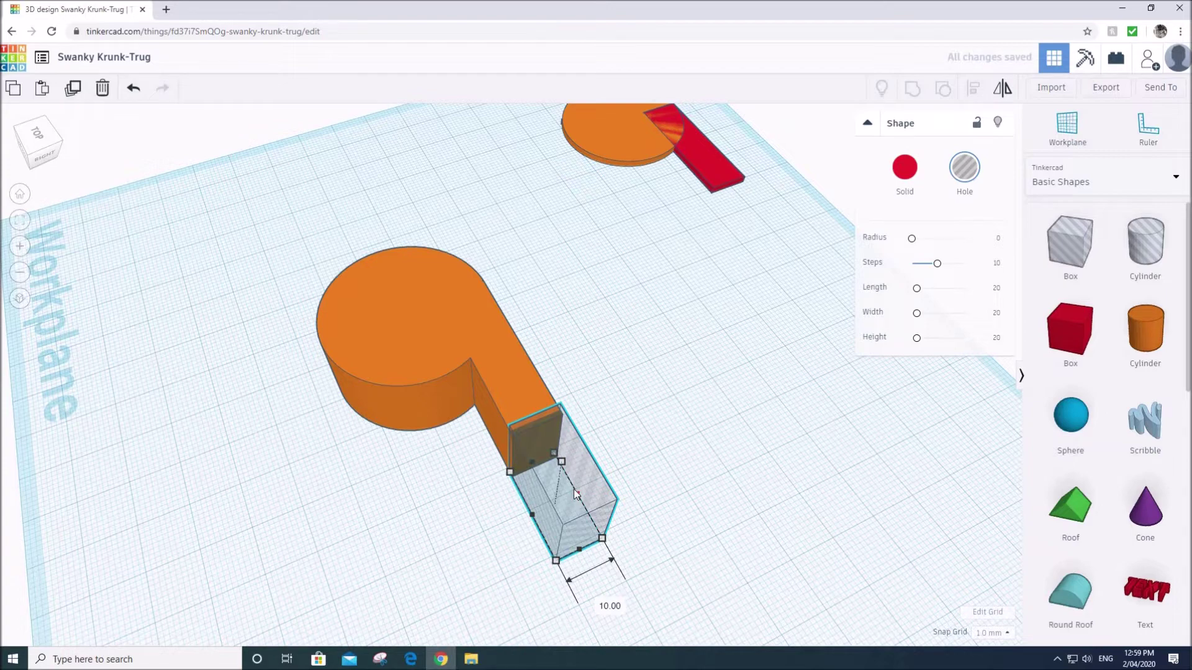
{"action": "left_click_drag", "start_coordinate": [566, 493], "coordinate": [532, 515]}
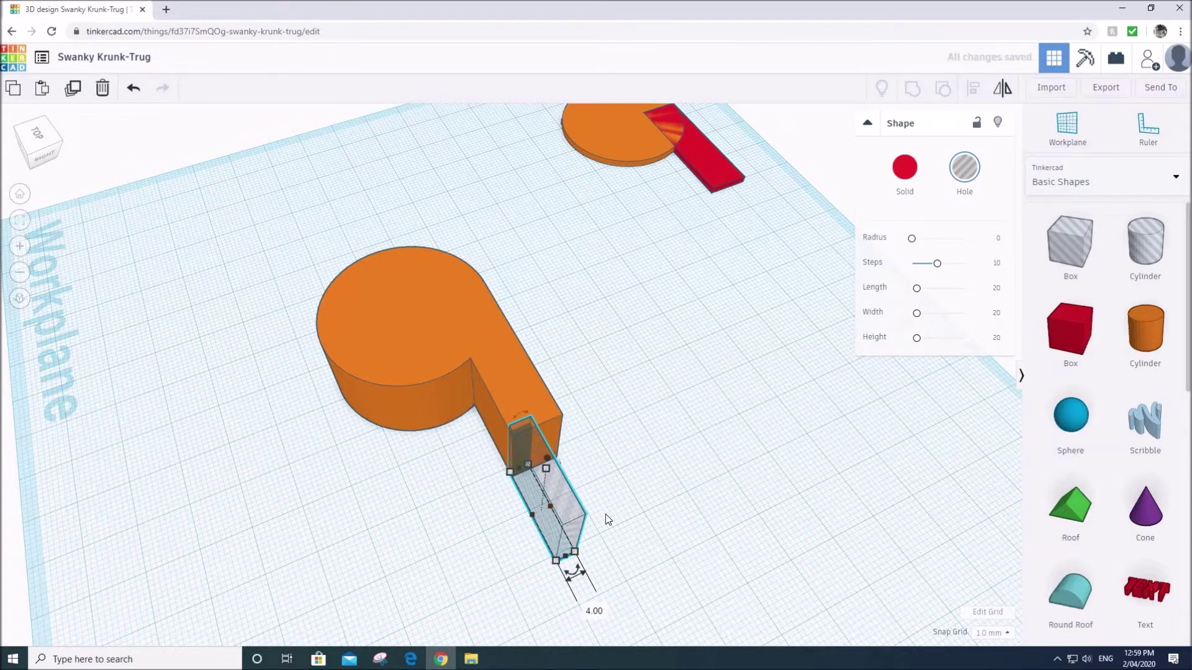
Shift the 4 mm wide box hole sideways to the middle of the bar's end face.
{"action": "right_click_drag", "start_coordinate": [606, 519], "coordinate": [572, 467]}
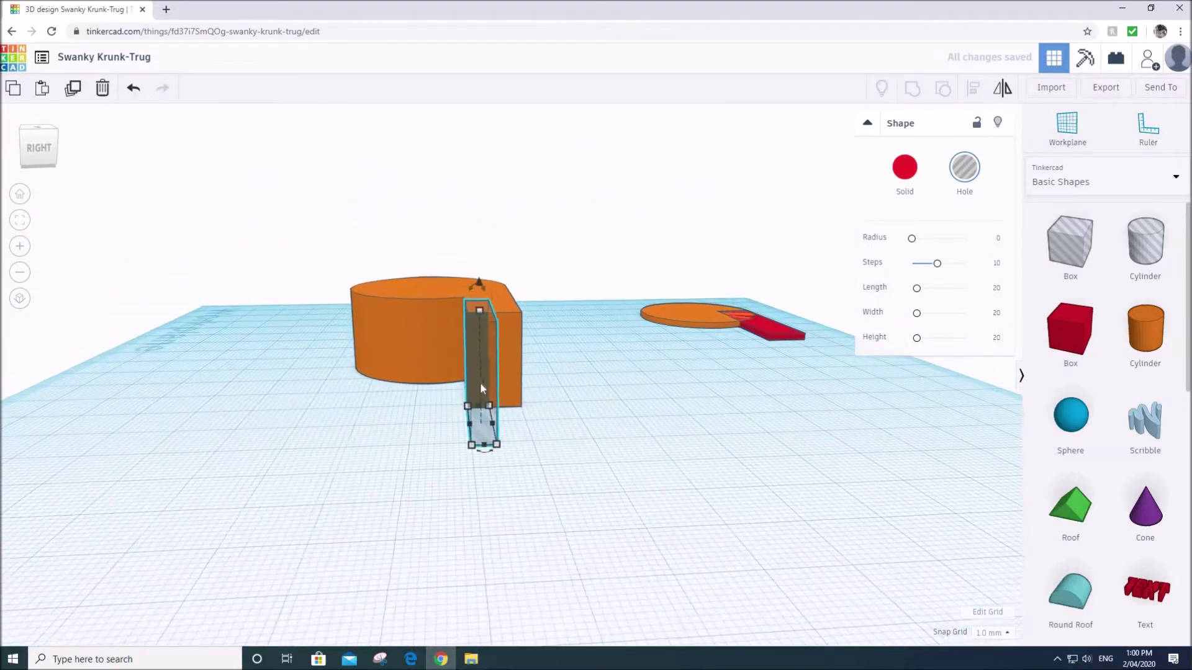
{"action": "left_click_drag", "start_coordinate": [484, 397], "coordinate": [493, 382]}
{"action": "right_click_drag", "start_coordinate": [541, 460], "coordinate": [544, 460]}
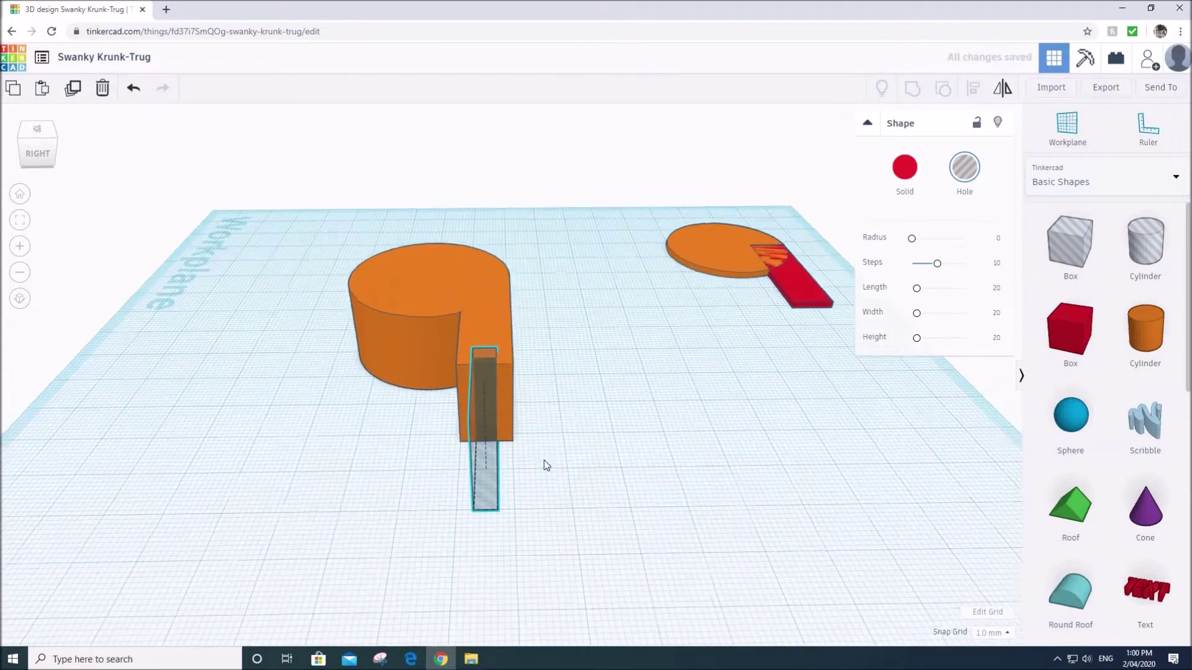
{"action": "left_click_drag", "start_coordinate": [576, 460], "coordinate": [628, 505]}
{"action": "left_click", "coordinate": [630, 510]}
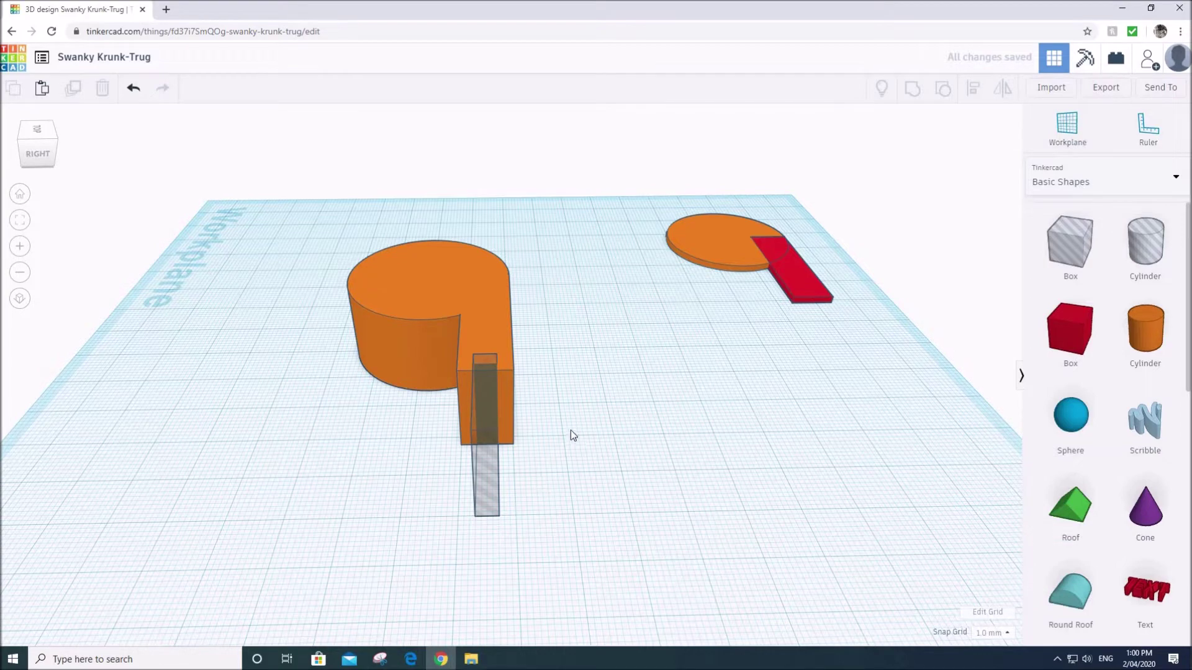
{"action": "right_click_drag", "start_coordinate": [571, 431], "coordinate": [476, 462]}
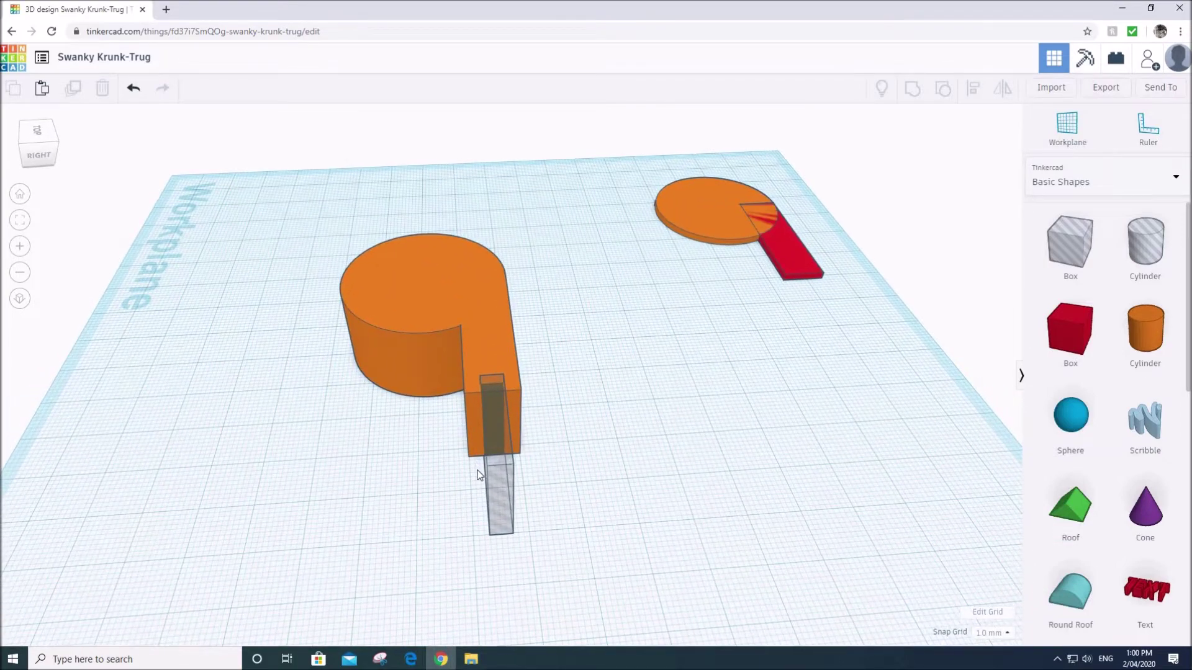
Raise the box hole 2 mm above the workplane and set its height to 17 mm.
{"action": "left_click", "coordinate": [516, 445]}
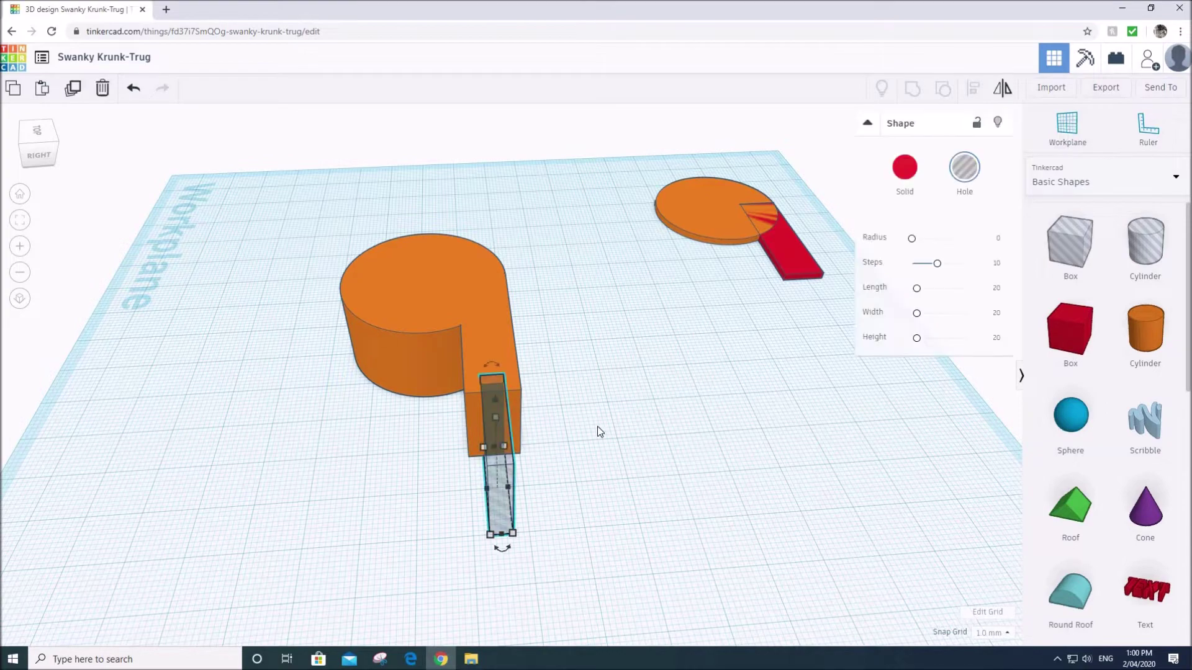
{"action": "right_click_drag", "start_coordinate": [597, 426], "coordinate": [483, 300]}
{"action": "left_click_drag", "start_coordinate": [476, 320], "coordinate": [477, 330]}
{"action": "right_click_drag", "start_coordinate": [539, 441], "coordinate": [534, 456]}
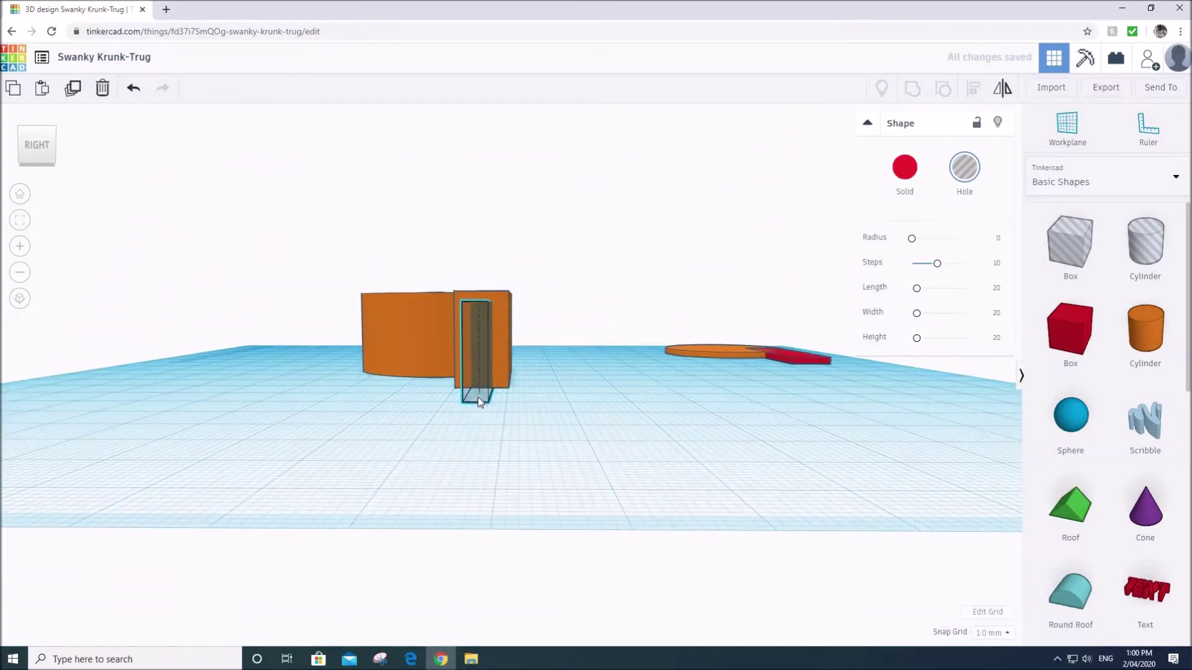
{"action": "mouse_move", "coordinate": [479, 403]}
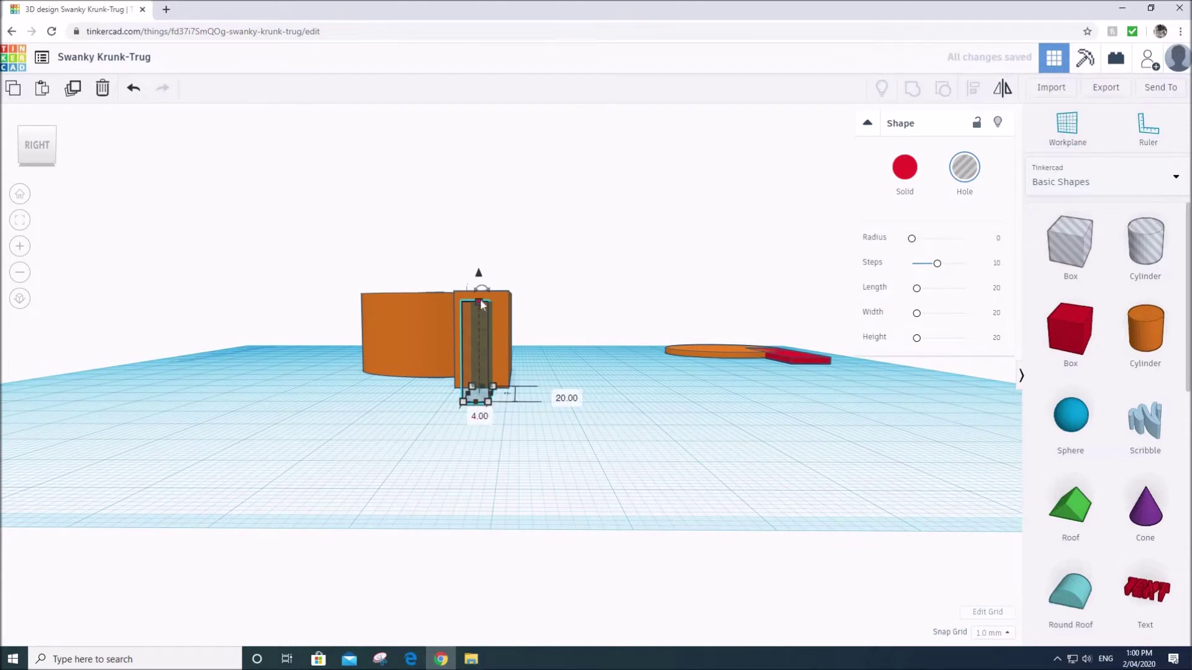
{"action": "left_click_drag", "start_coordinate": [480, 305], "coordinate": [483, 343]}
{"action": "left_click_drag", "start_coordinate": [479, 287], "coordinate": [479, 279]}
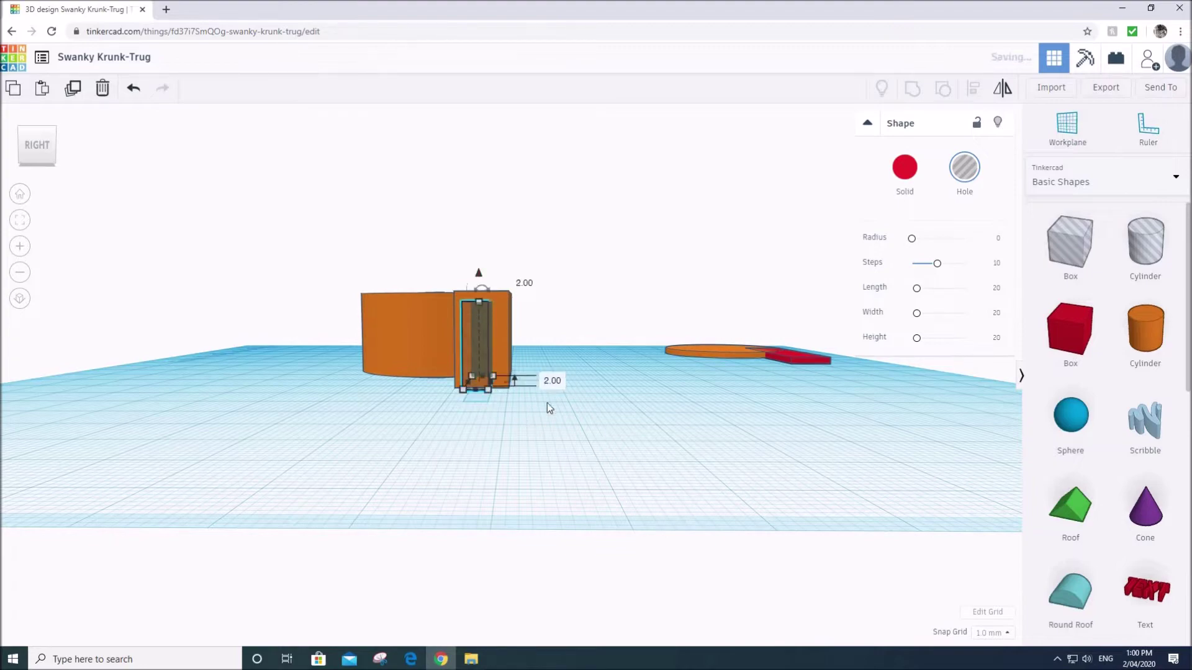
{"action": "right_click_drag", "start_coordinate": [549, 407], "coordinate": [497, 310]}
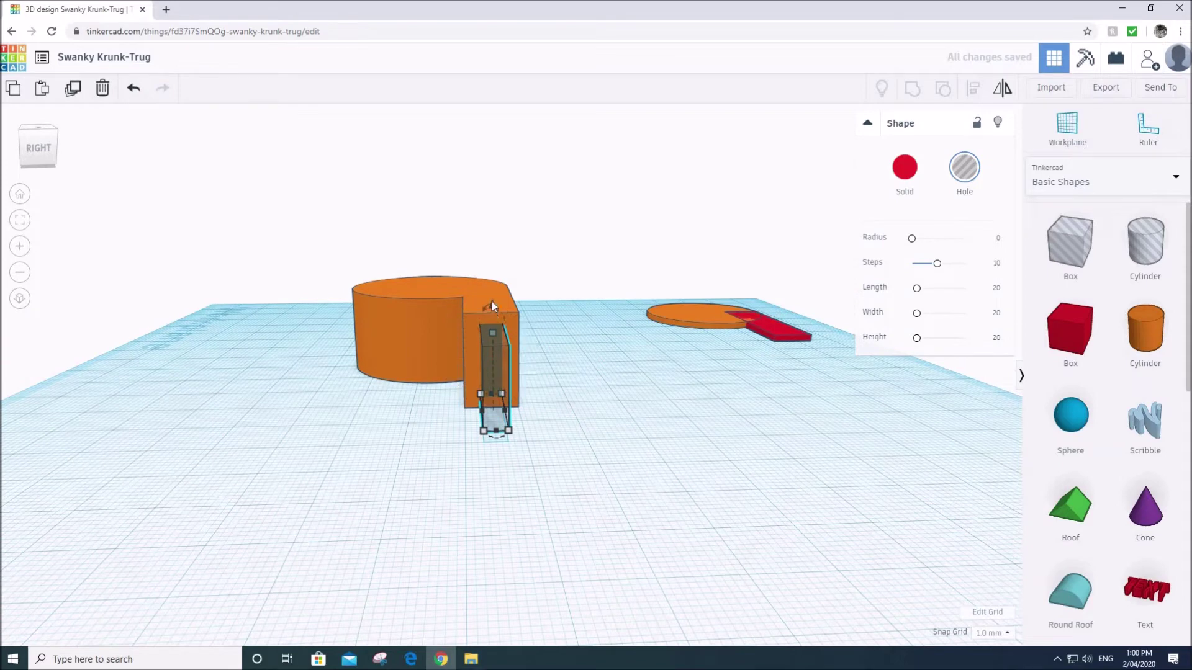
{"action": "left_click_drag", "start_coordinate": [495, 325], "coordinate": [494, 311]}
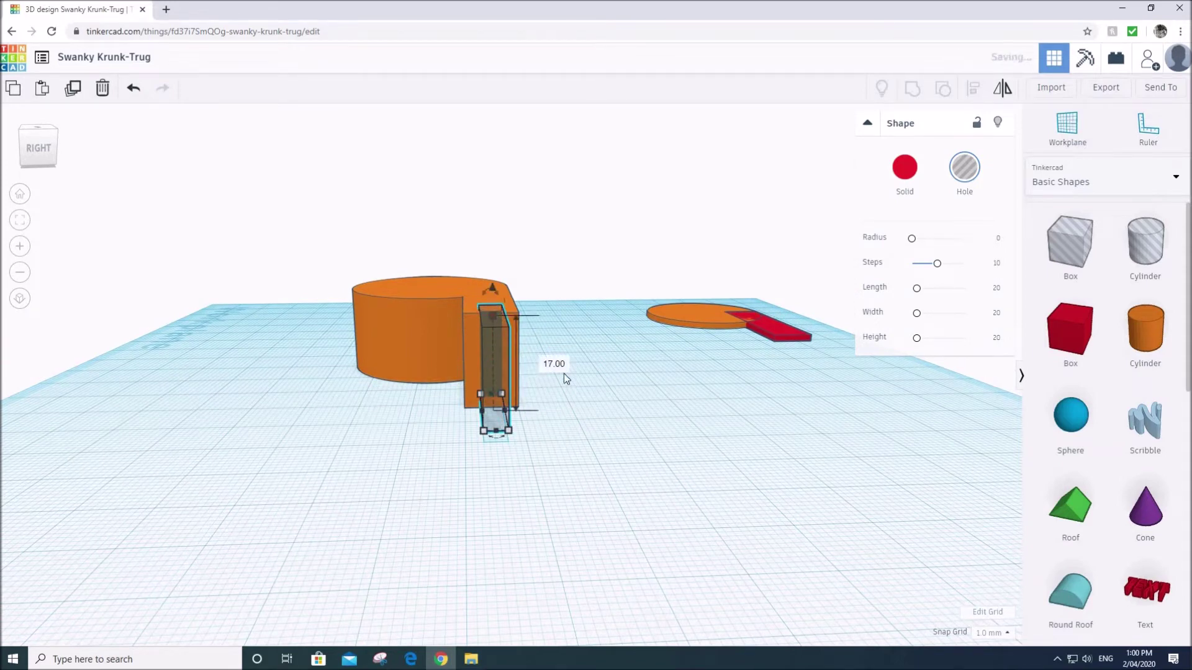
Lower the box hole by 1 mm.
{"action": "right_click_drag", "start_coordinate": [563, 373], "coordinate": [620, 506]}
{"action": "left_click_drag", "start_coordinate": [572, 341], "coordinate": [565, 345]}
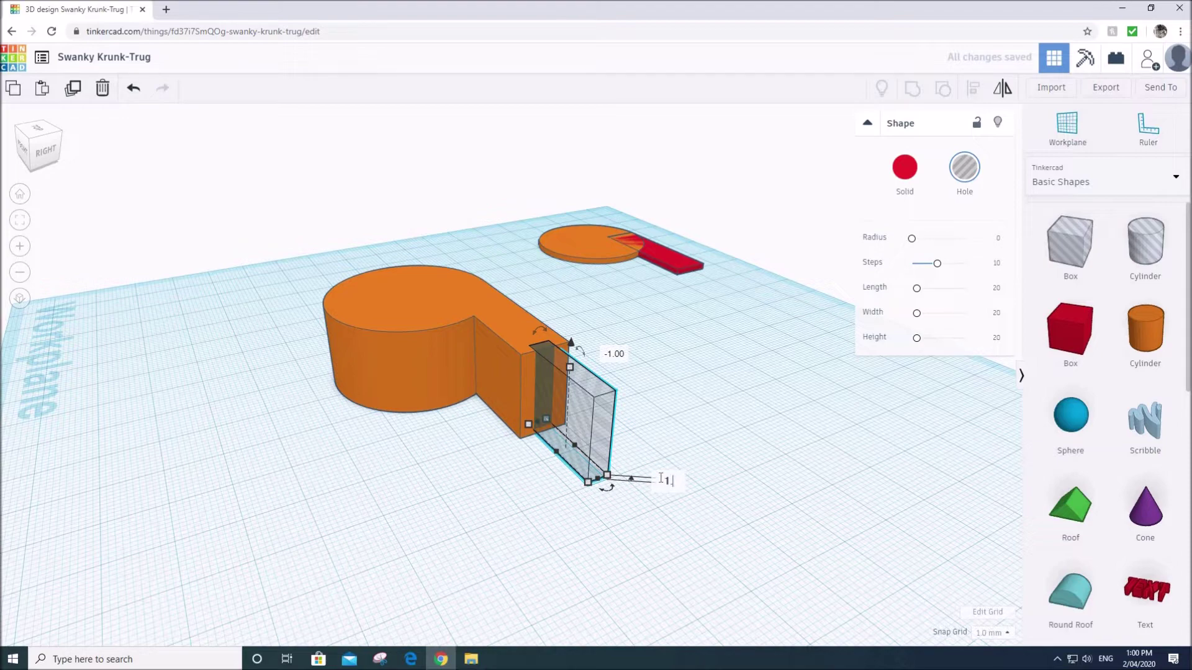
{"action": "key", "text": "Return"}
Lengthen the box hole so it runs through the whole bar and into the disc.
{"action": "right_click_drag", "start_coordinate": [695, 475], "coordinate": [629, 368]}
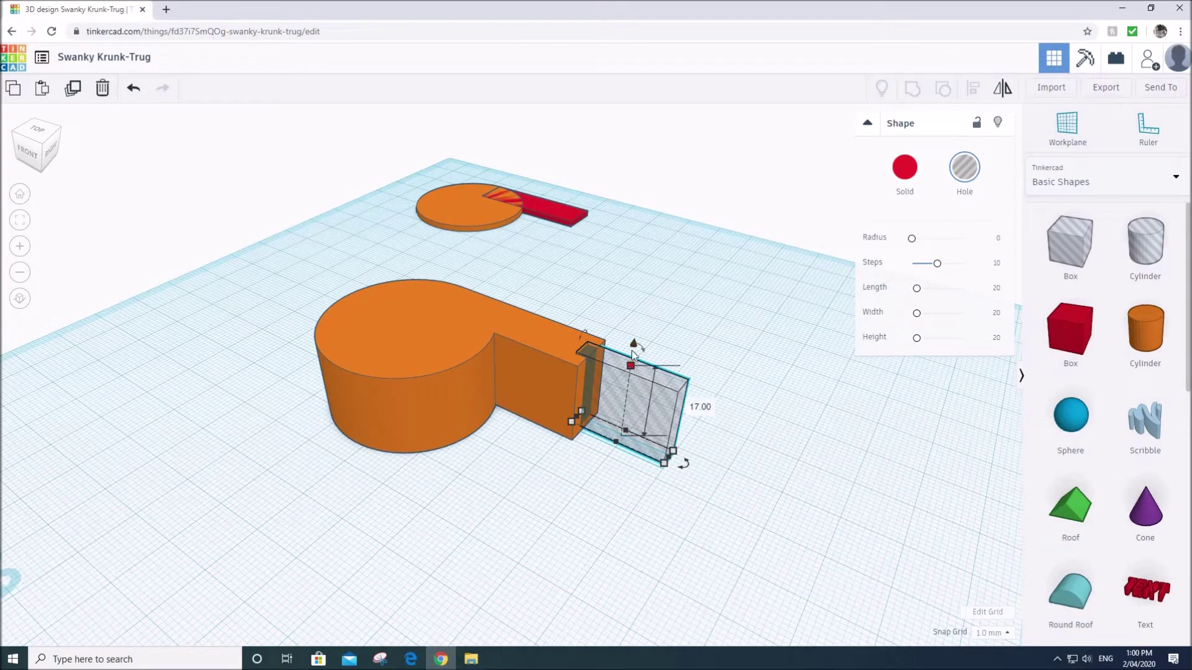
{"action": "right_click_drag", "start_coordinate": [692, 508], "coordinate": [274, 239]}
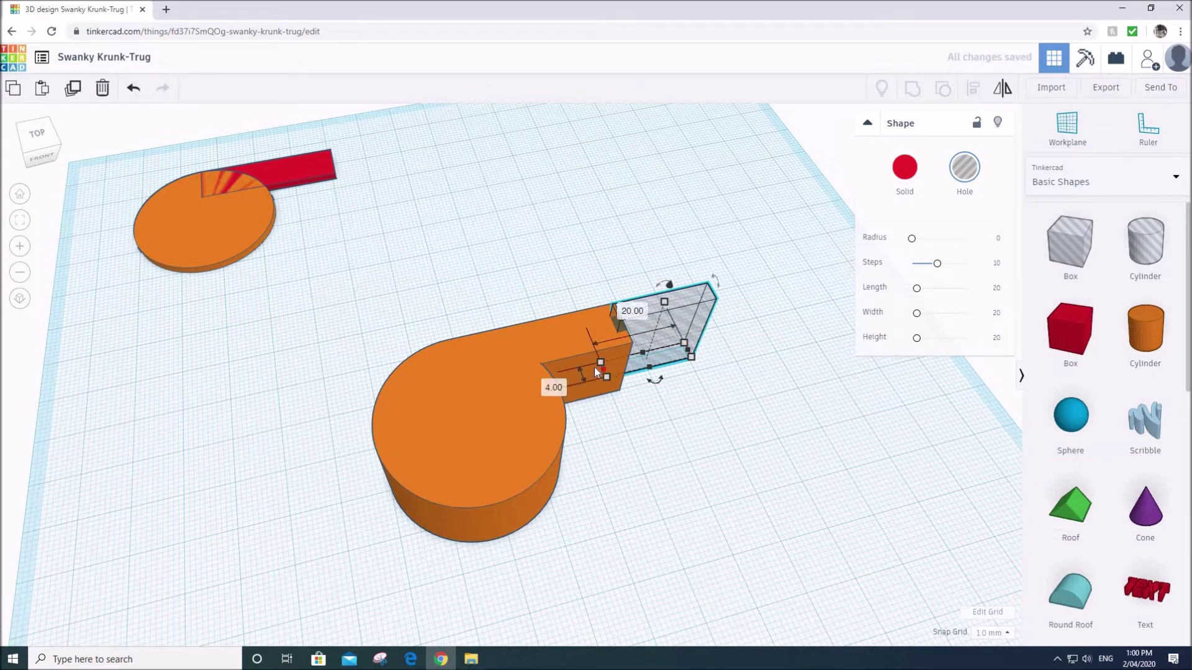
{"action": "left_click_drag", "start_coordinate": [594, 367], "coordinate": [444, 387]}
{"action": "right_click_drag", "start_coordinate": [684, 461], "coordinate": [646, 494]}
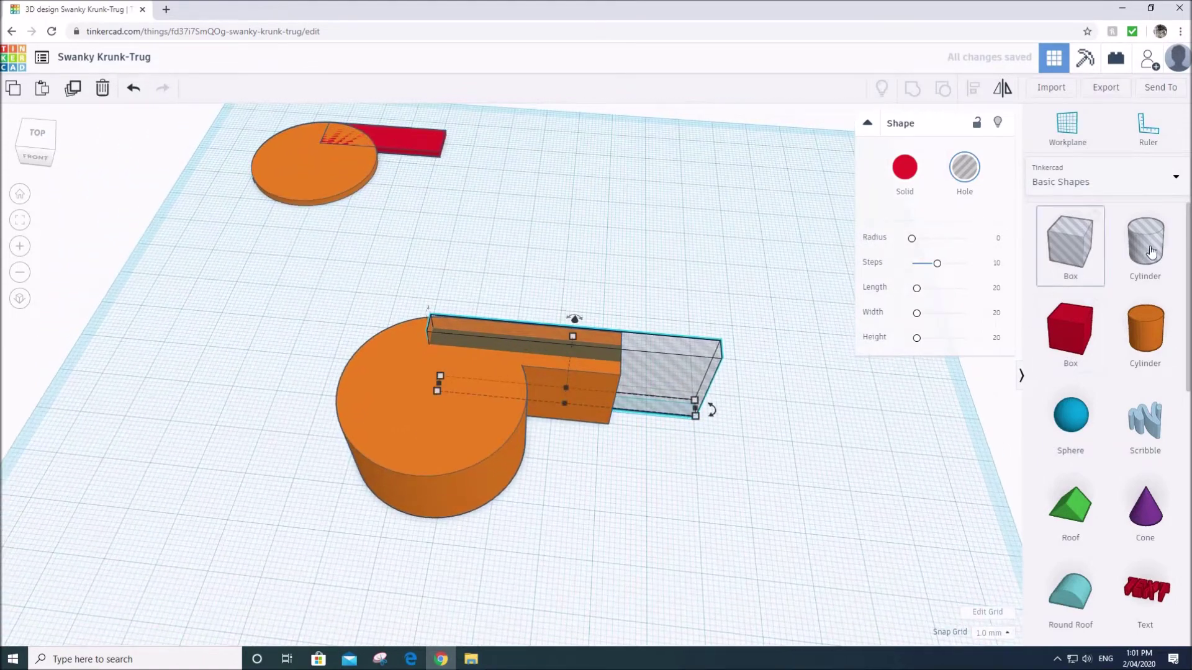
Add a cylinder hole on the workplane beside the disc and set its sides to 64.
{"action": "left_click_drag", "start_coordinate": [1152, 252], "coordinate": [442, 445]}
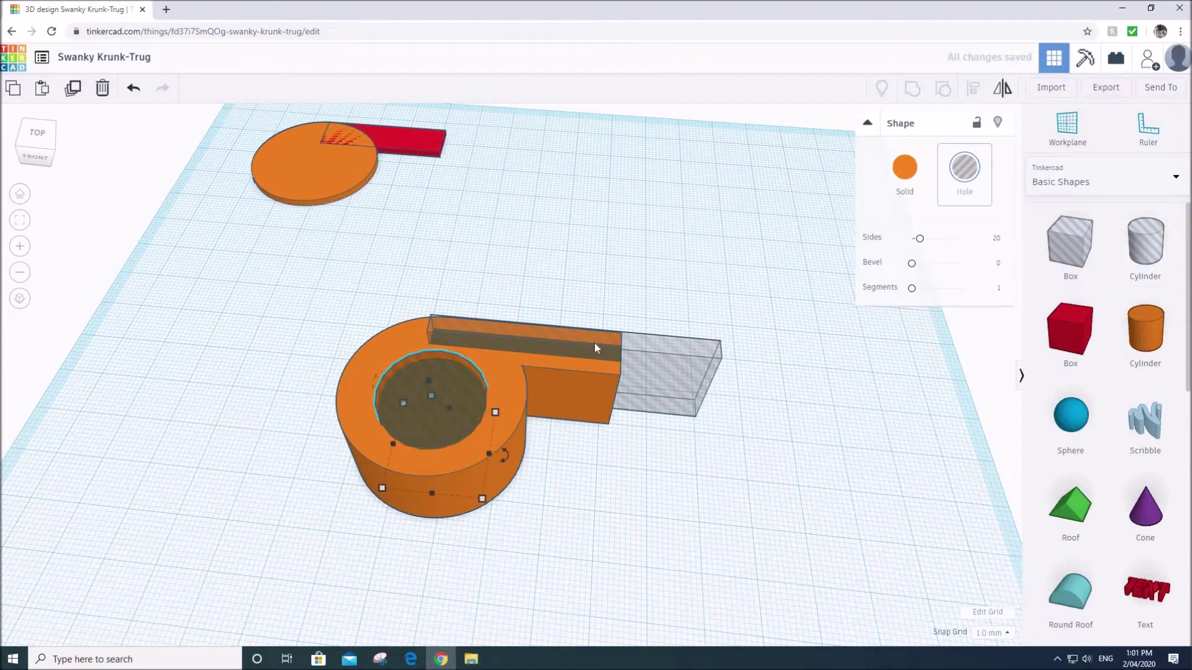
{"action": "key", "text": "s"}
{"action": "left_click_drag", "start_coordinate": [478, 411], "coordinate": [267, 335]}
{"action": "left_click", "coordinate": [964, 172]}
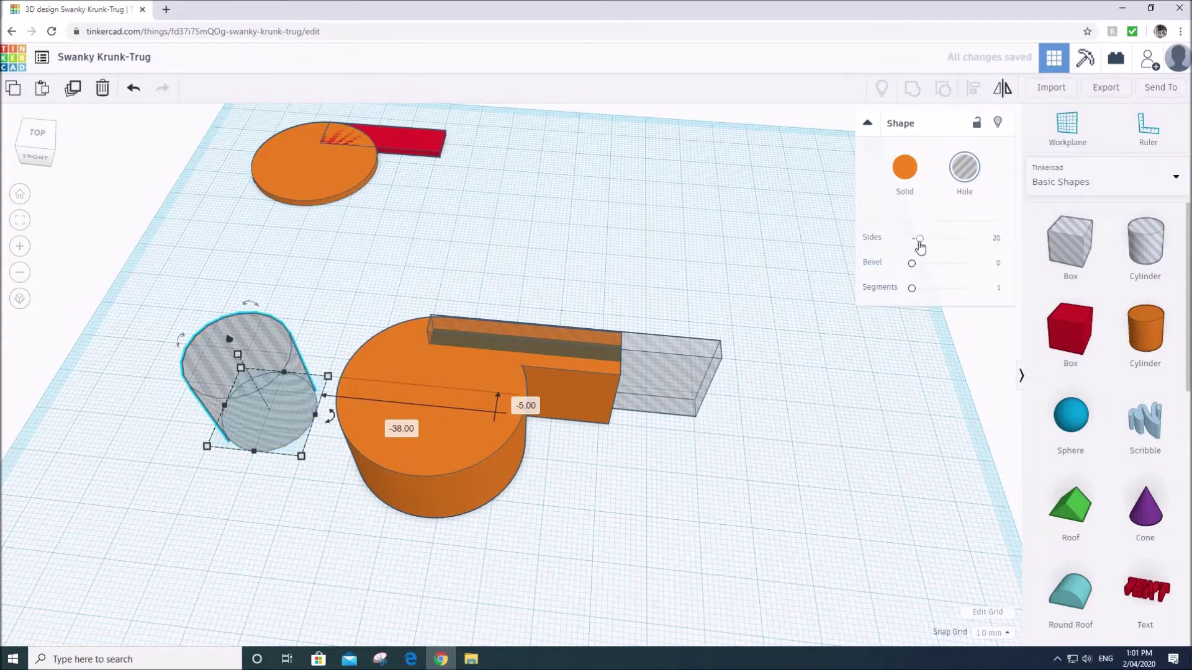
{"action": "left_click_drag", "start_coordinate": [920, 238], "coordinate": [966, 239]}
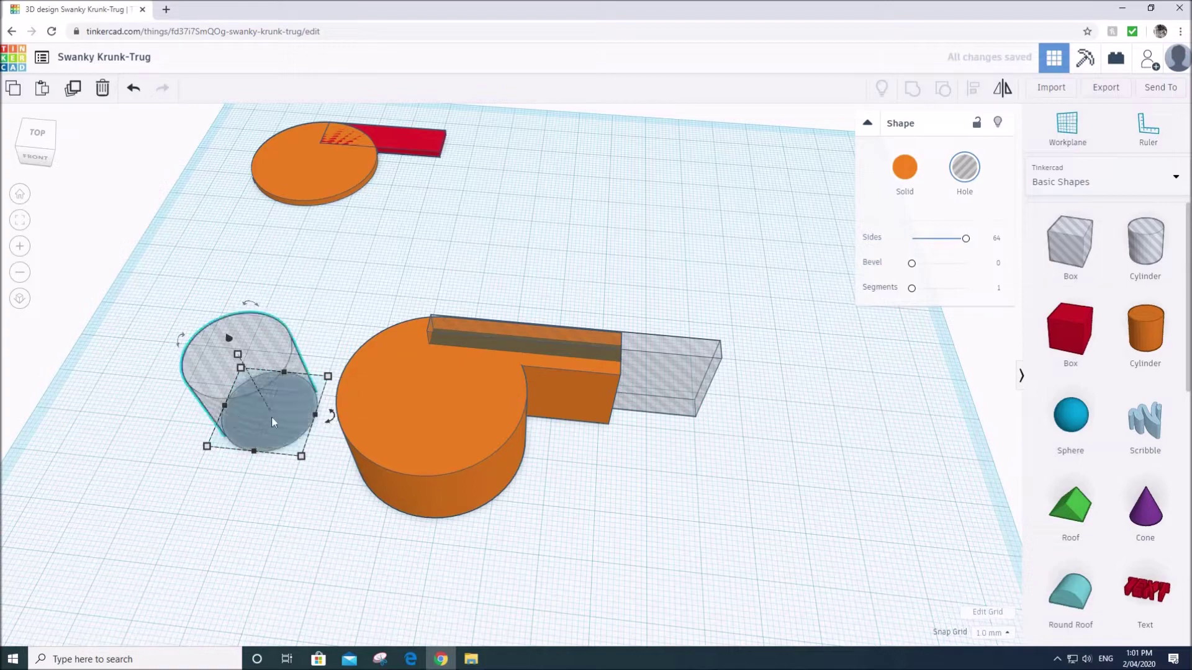
{"action": "left_click_drag", "start_coordinate": [382, 442], "coordinate": [258, 424]}
Ungroup the disc-and-bar body and move the cylinder hole 39 mm across onto the disc.
{"action": "left_click_drag", "start_coordinate": [501, 555], "coordinate": [789, 192]}
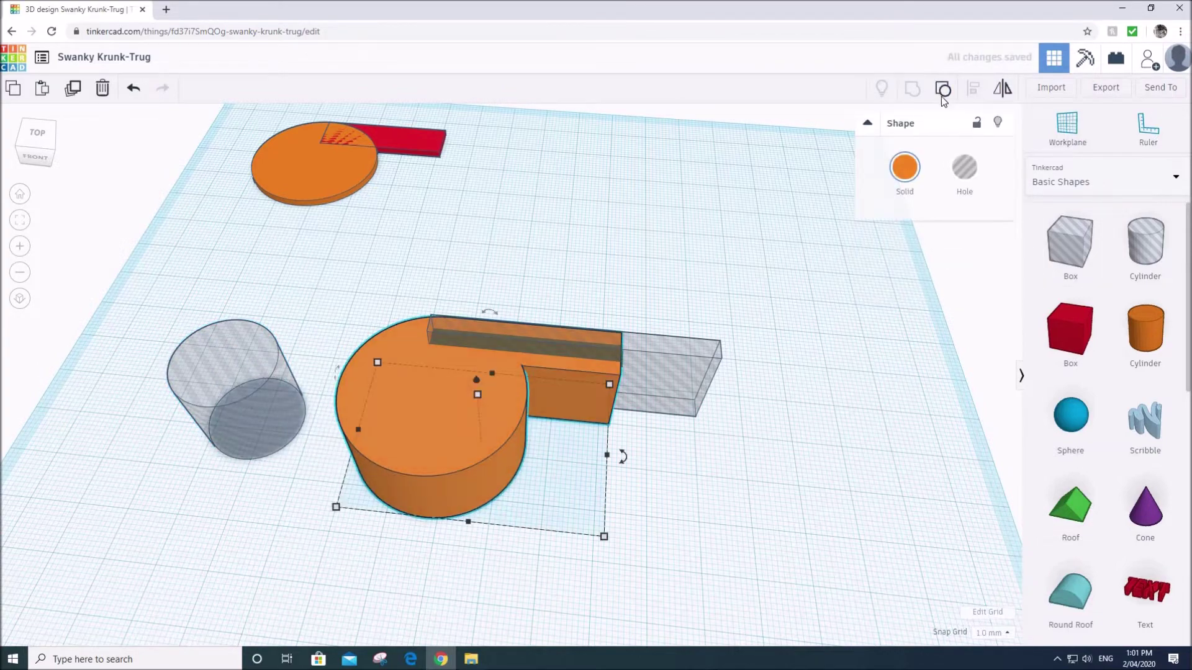
{"action": "left_click", "coordinate": [943, 94]}
{"action": "left_click_drag", "start_coordinate": [210, 525], "coordinate": [466, 439]}
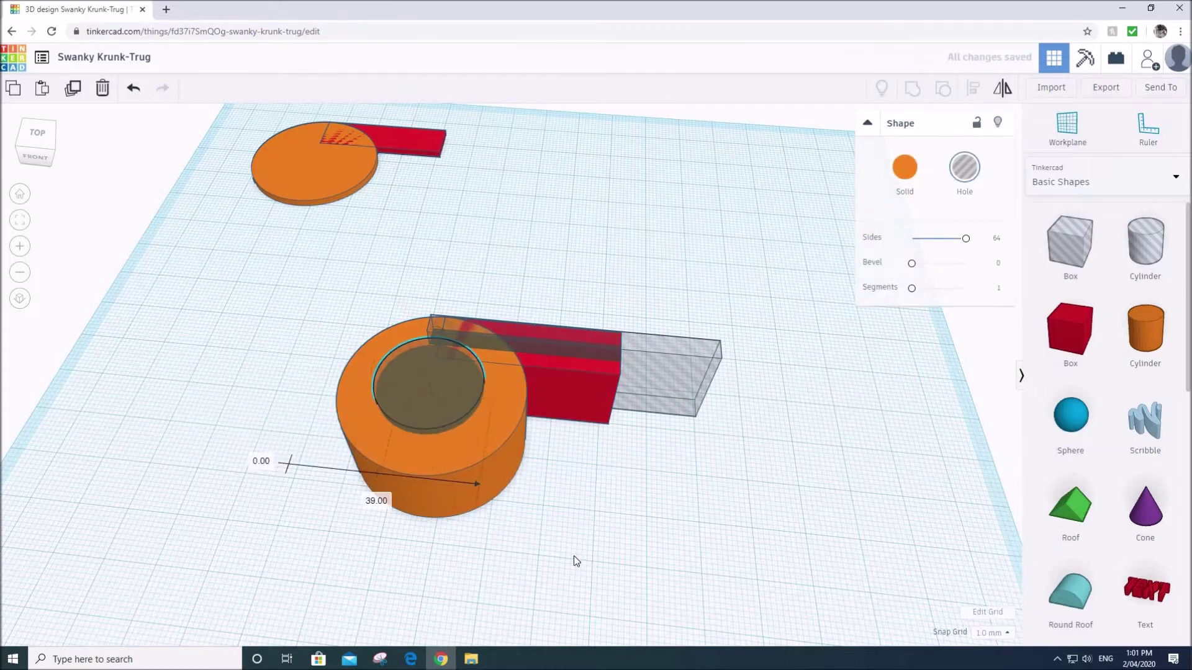
Enlarge the cylinder hole by its corners until it nearly spans the disc's width.
{"action": "right_click_drag", "start_coordinate": [574, 561], "coordinate": [633, 554]}
{"action": "left_click_drag", "start_coordinate": [485, 434], "coordinate": [497, 474]}
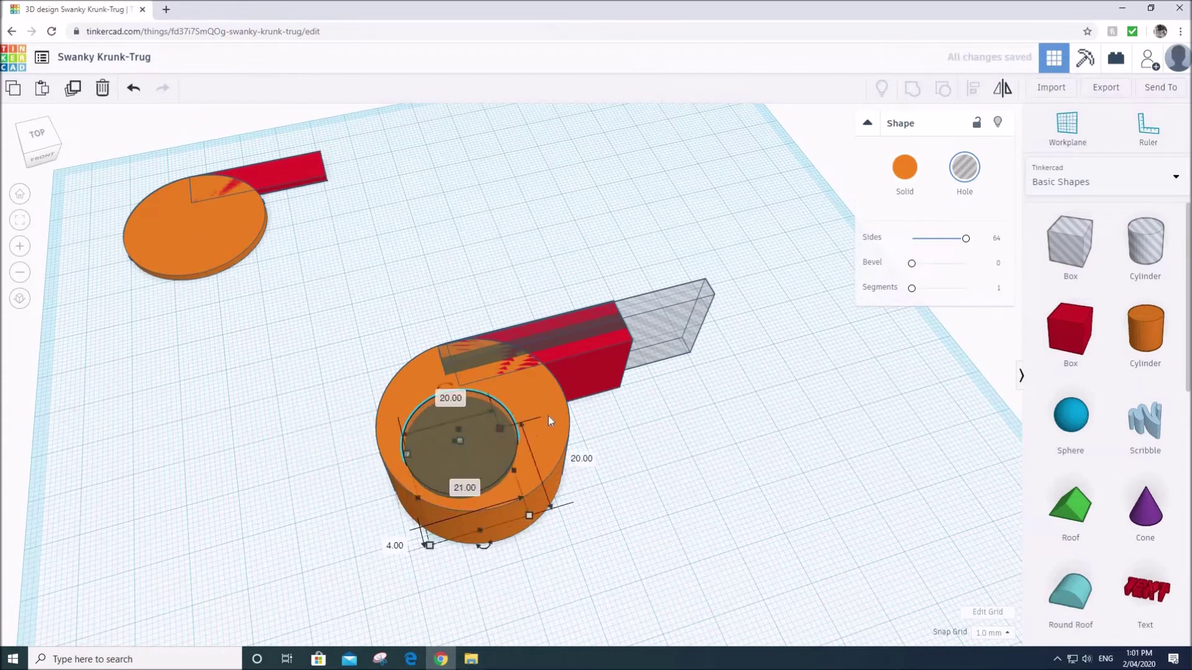
{"action": "left_click_drag", "start_coordinate": [548, 417], "coordinate": [535, 419]}
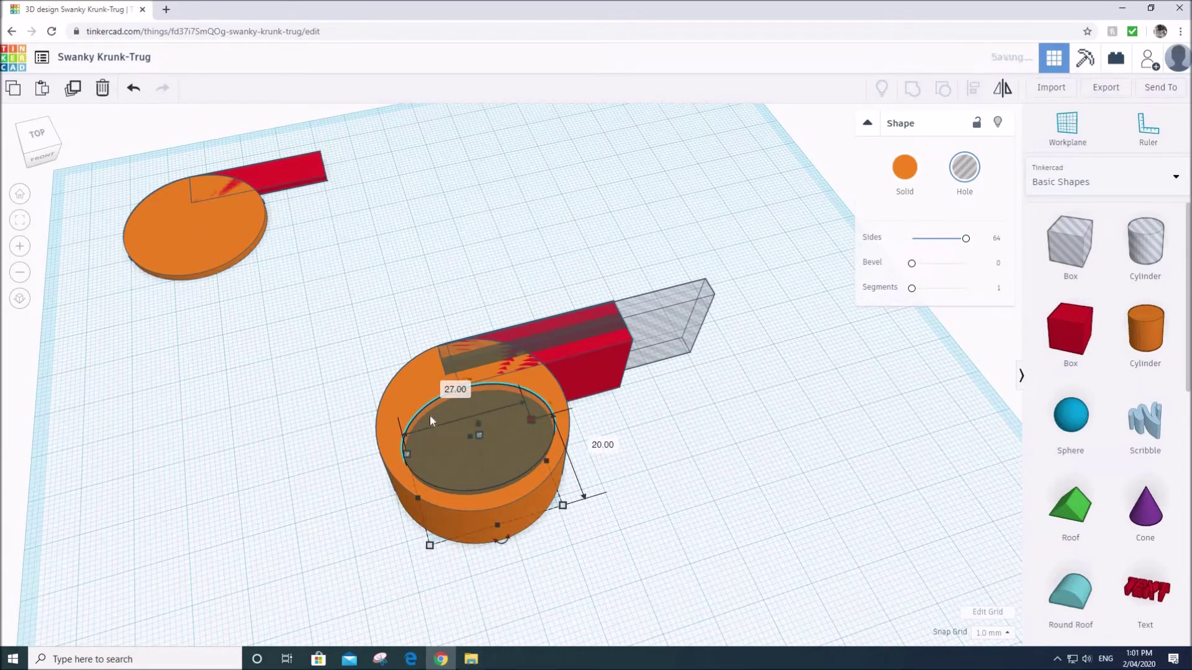
{"action": "left_click_drag", "start_coordinate": [408, 449], "coordinate": [388, 459]}
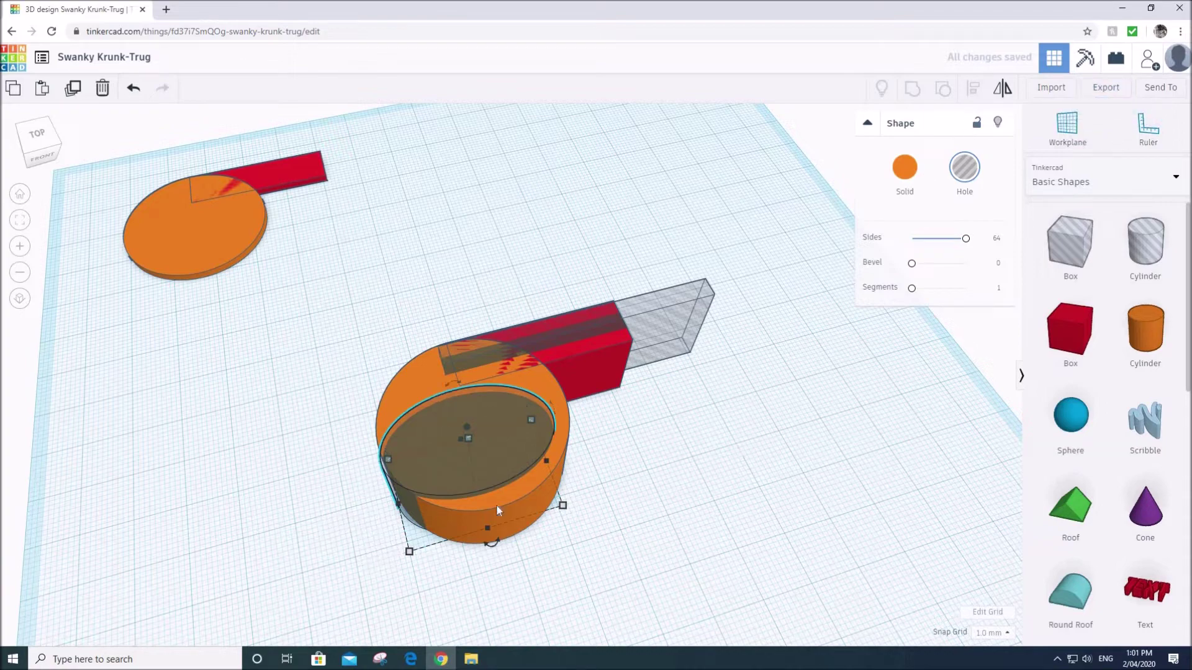
Align the cylinder hole with the disc, centred in both horizontal directions.
{"action": "left_click_drag", "start_coordinate": [600, 542], "coordinate": [426, 465]}
{"action": "left_click_drag", "start_coordinate": [599, 542], "coordinate": [425, 466]}
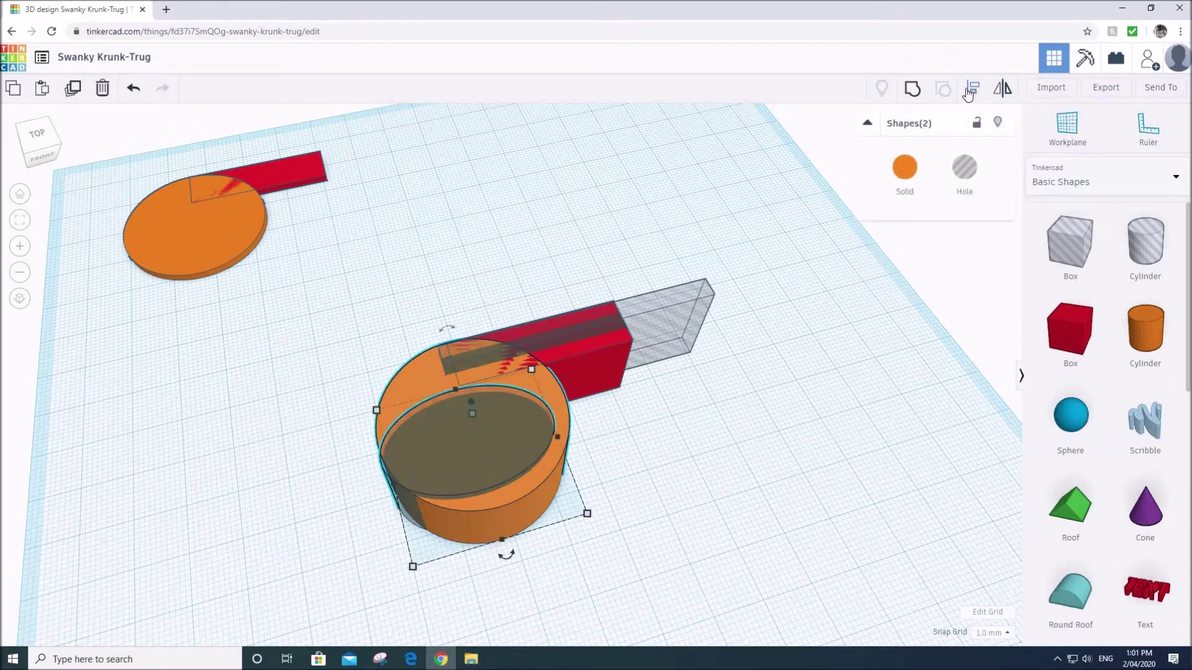
{"action": "left_click", "coordinate": [970, 90]}
{"action": "left_click", "coordinate": [506, 556]}
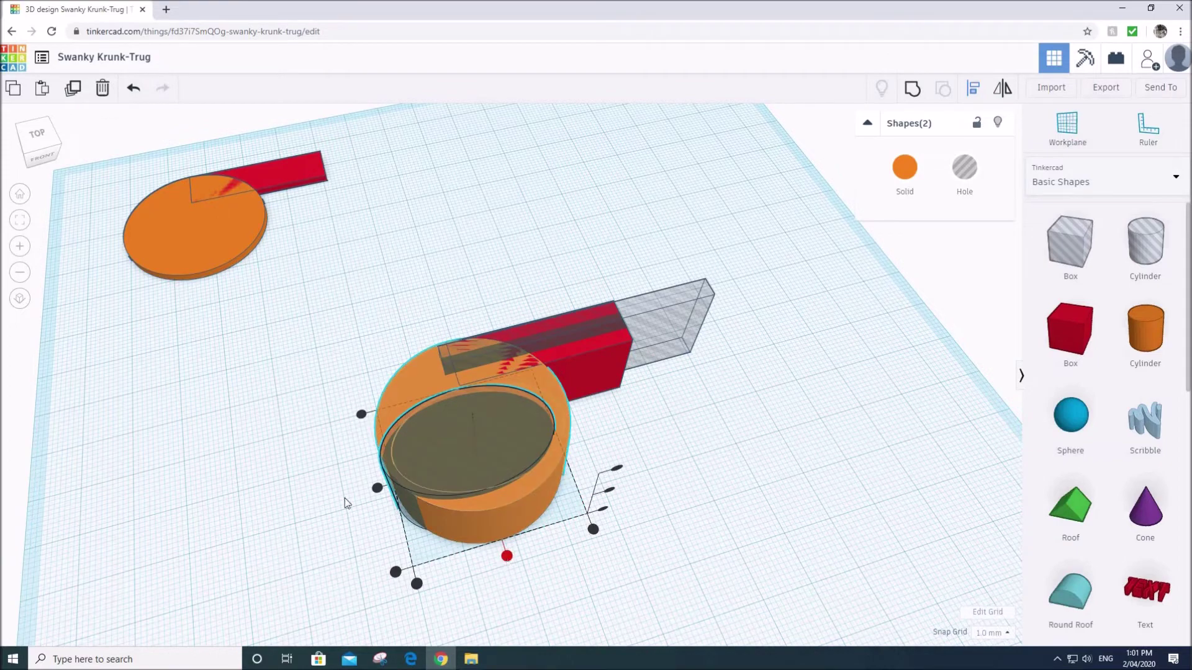
{"action": "left_click", "coordinate": [378, 488]}
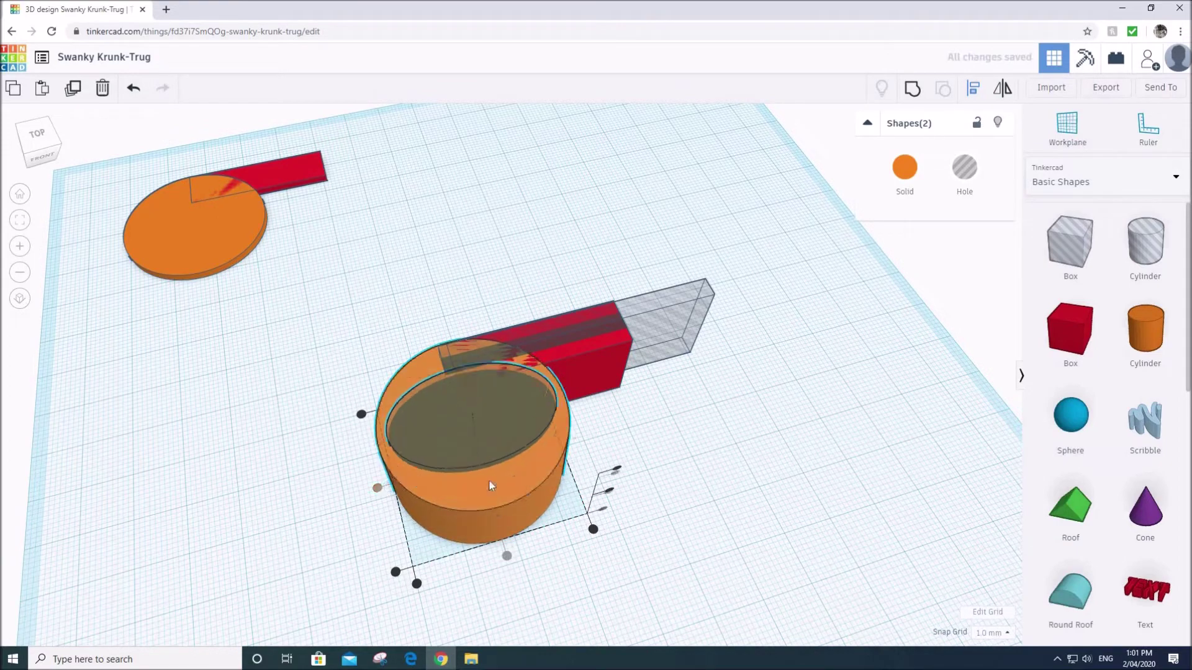
{"action": "left_click", "coordinate": [716, 449]}
Resize the cylinder hole within the disc to 33 mm along the bar's direction and 32 mm across it.
{"action": "left_click", "coordinate": [401, 486]}
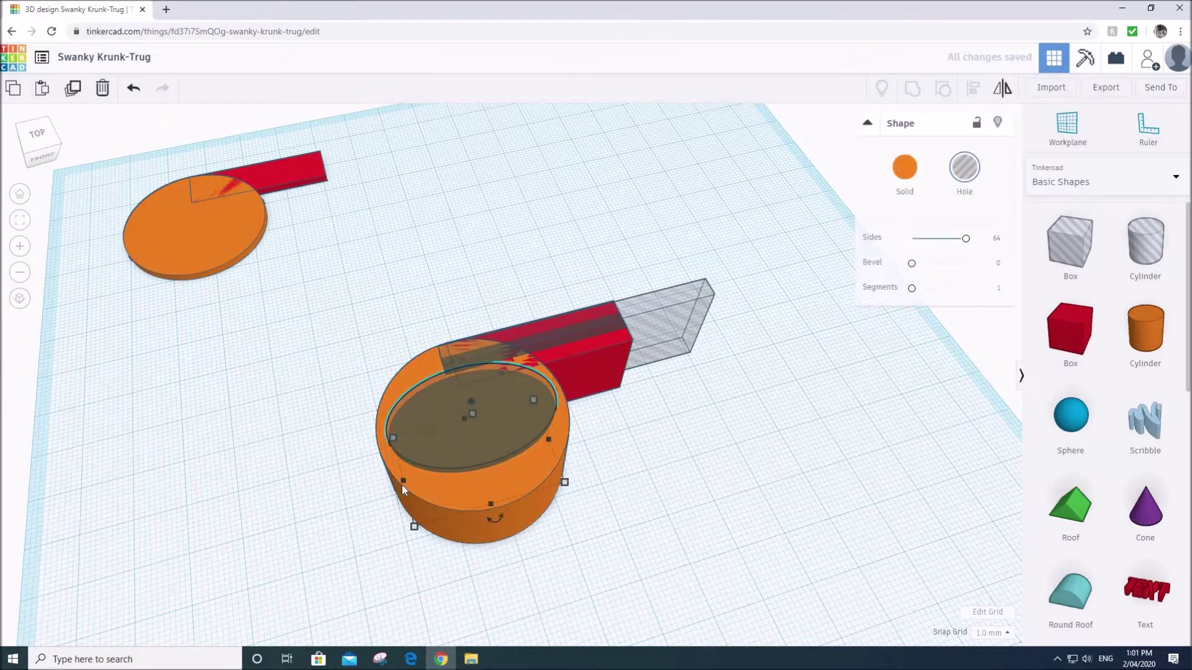
{"action": "left_click_drag", "start_coordinate": [401, 485], "coordinate": [388, 487]}
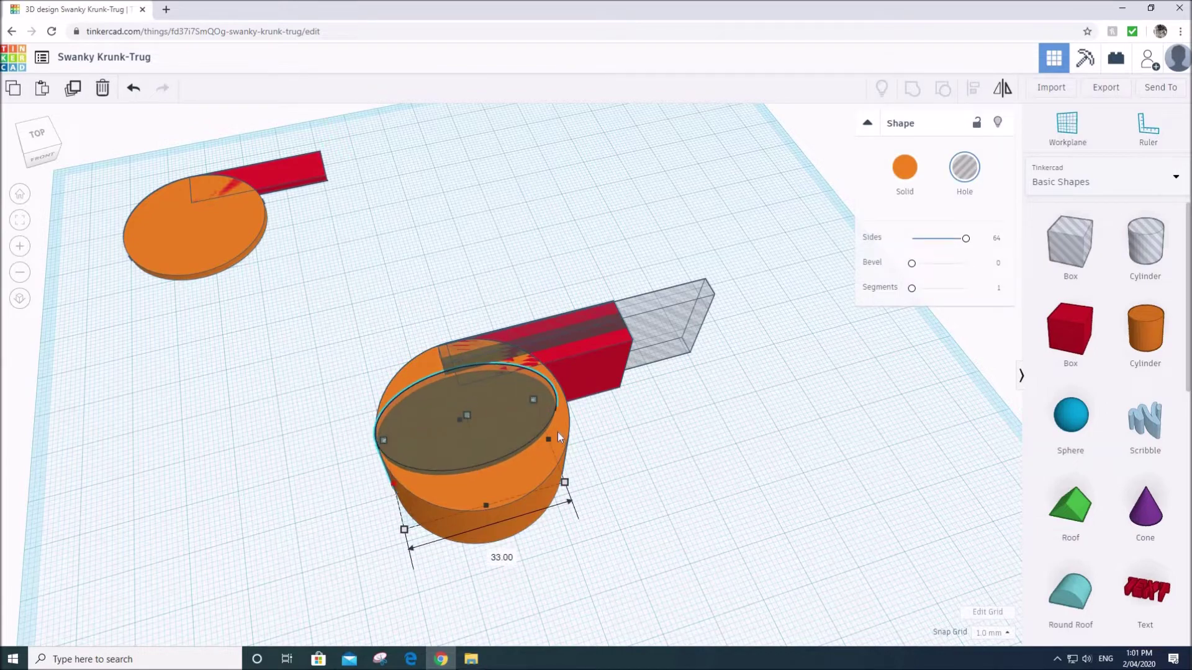
{"action": "left_click_drag", "start_coordinate": [550, 439], "coordinate": [555, 437]}
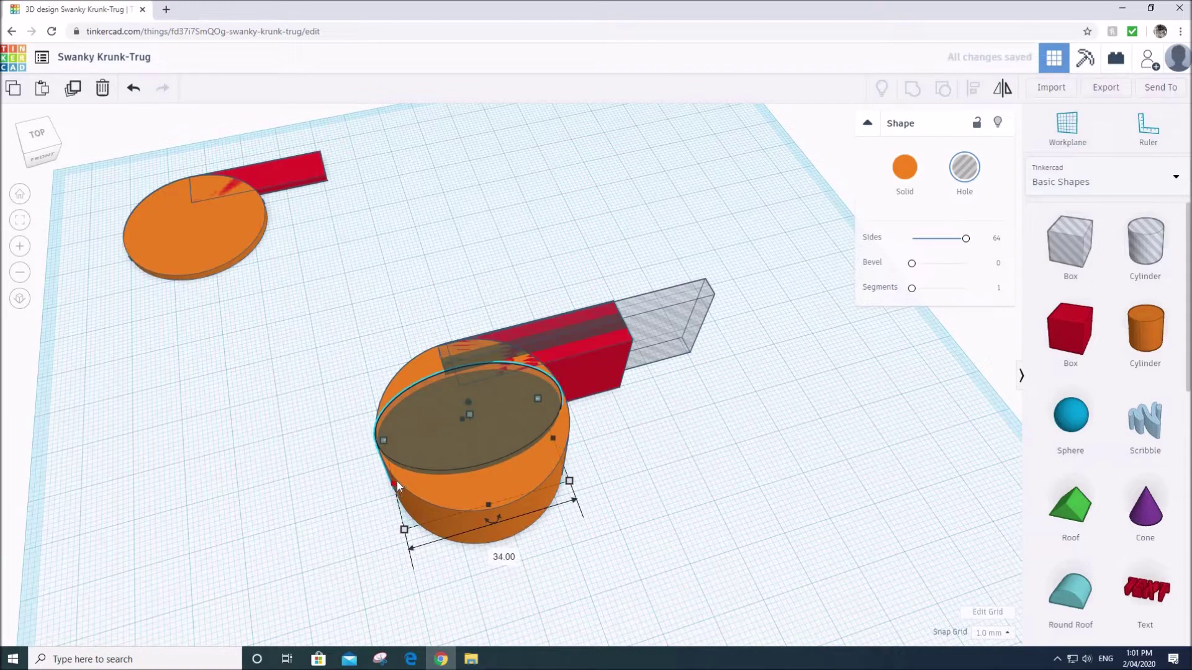
{"action": "left_click_drag", "start_coordinate": [397, 482], "coordinate": [401, 481]}
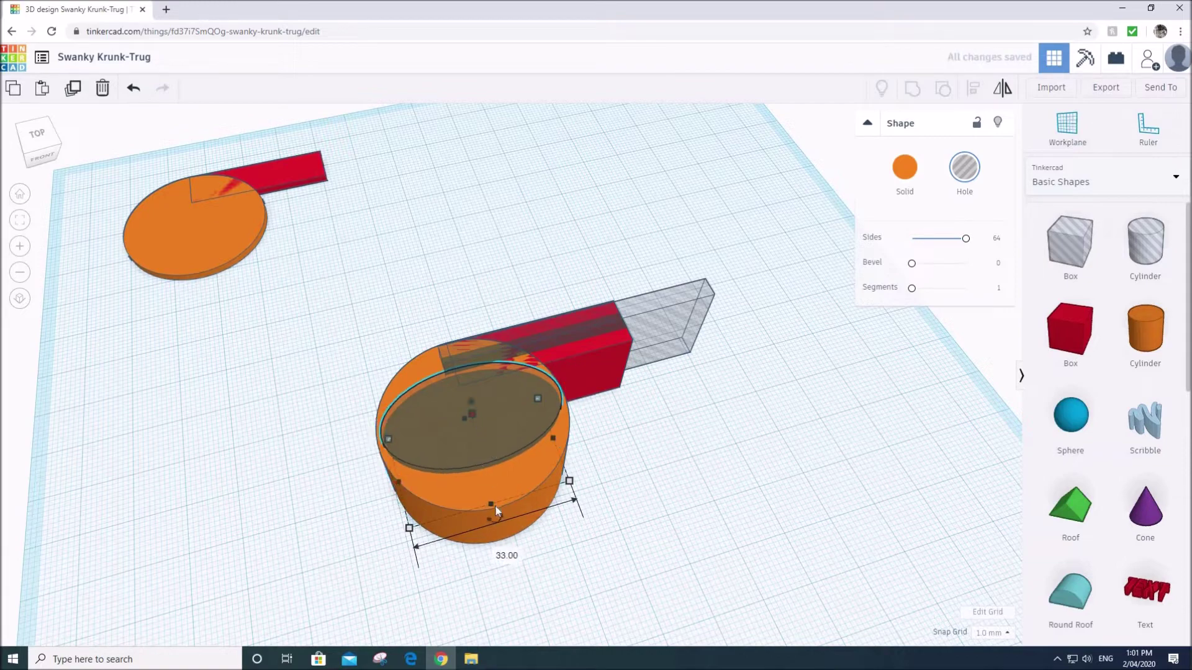
{"action": "left_click_drag", "start_coordinate": [492, 512], "coordinate": [506, 542]}
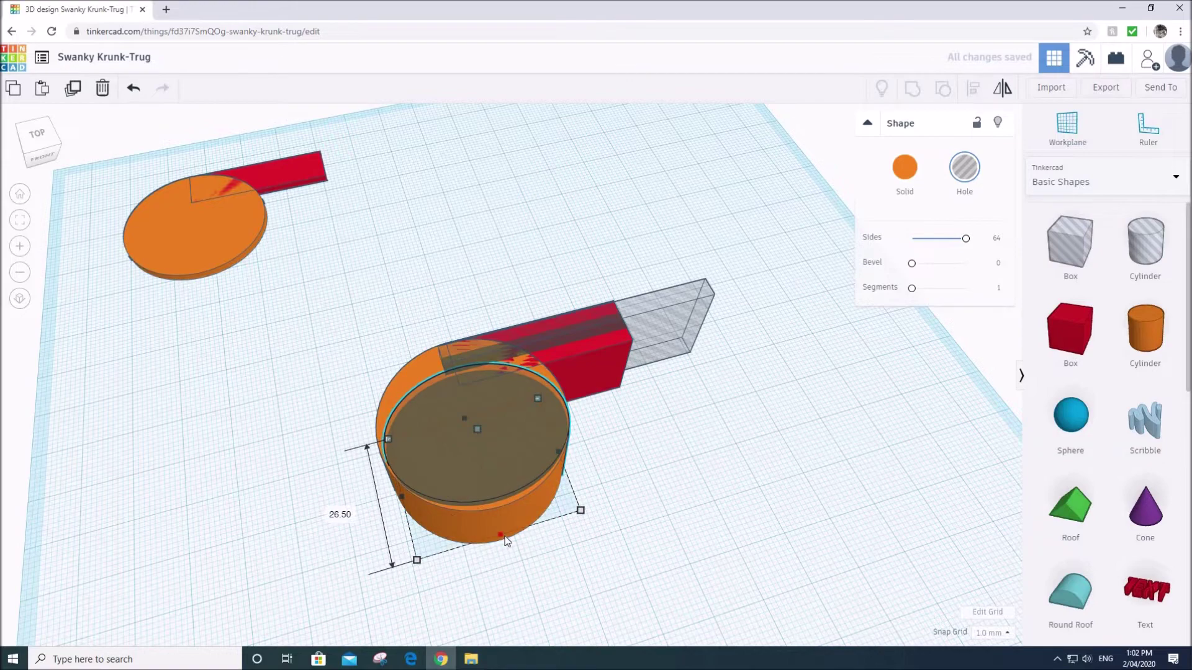
{"action": "right_click_drag", "start_coordinate": [580, 576], "coordinate": [489, 438]}
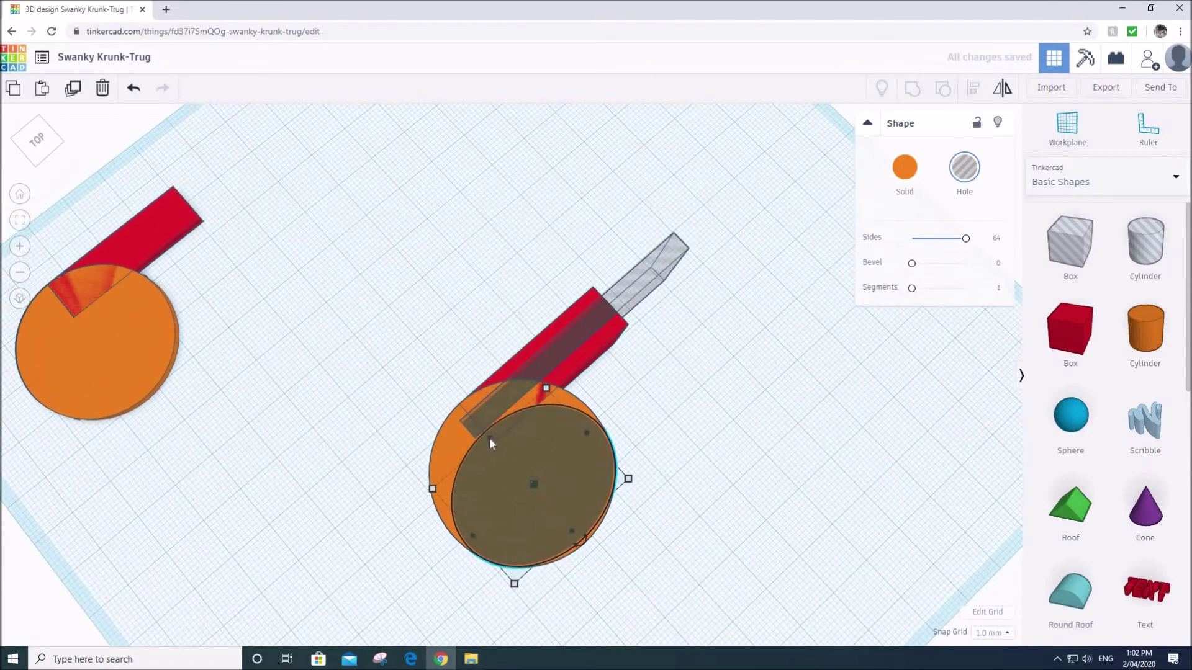
{"action": "left_click_drag", "start_coordinate": [481, 441], "coordinate": [467, 425]}
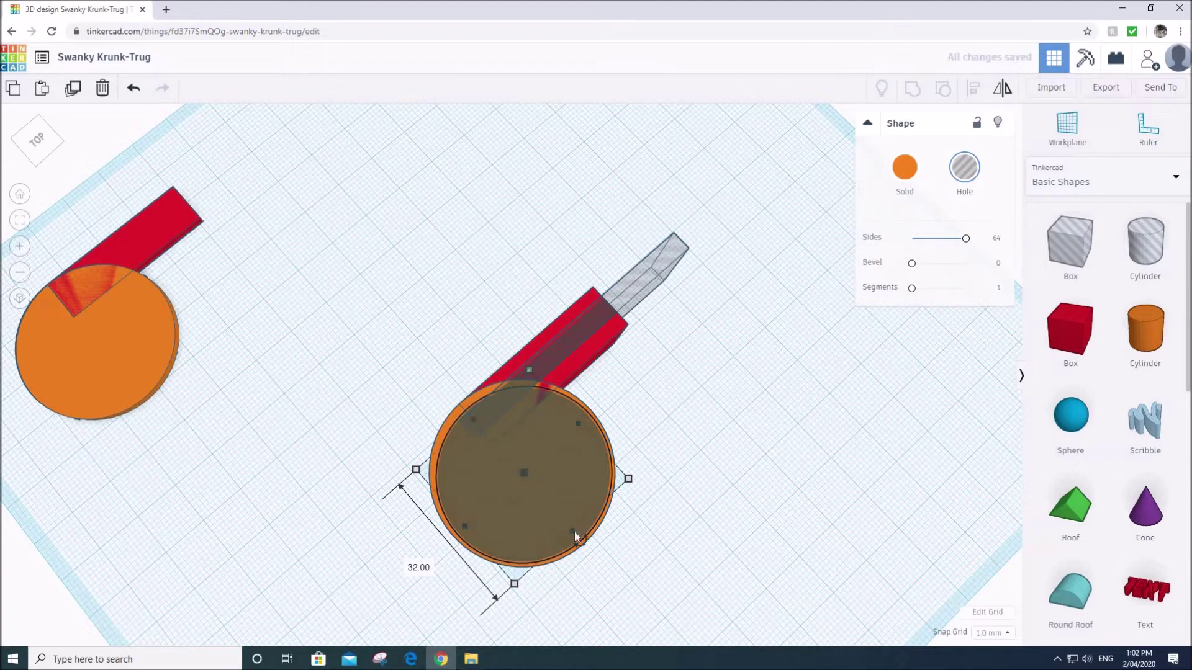
Trim the cylinder hole to 31 by 31 mm, leaving an even wall all around inside the disc.
{"action": "right_click_drag", "start_coordinate": [629, 536], "coordinate": [559, 545]}
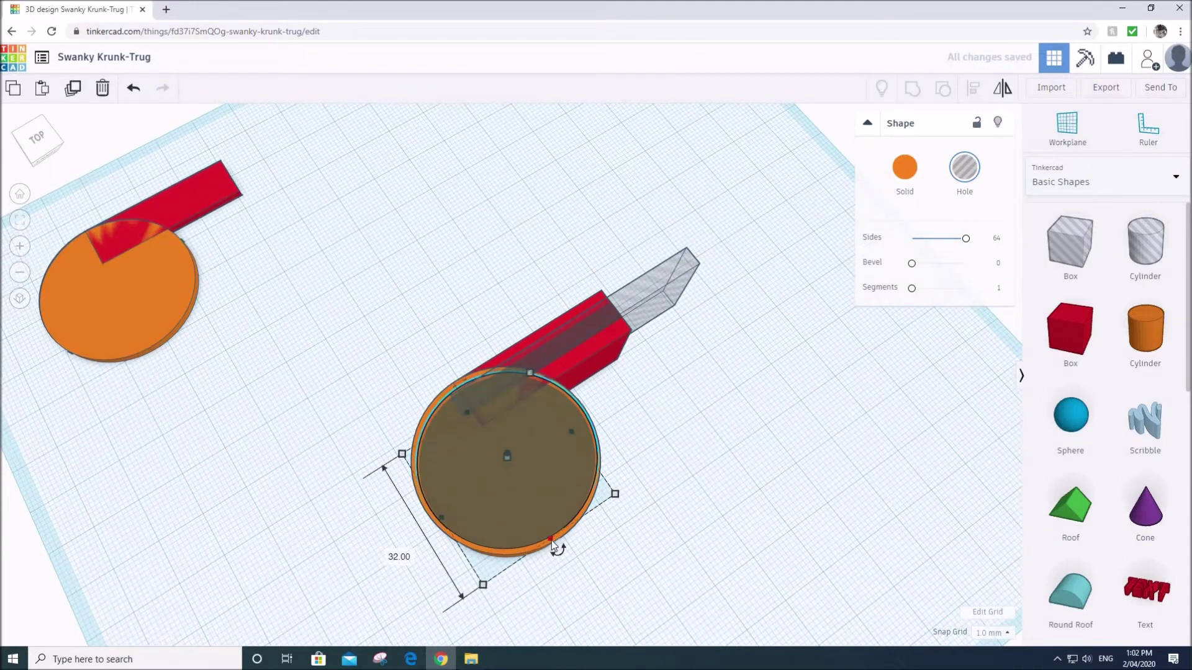
{"action": "left_click_drag", "start_coordinate": [547, 534], "coordinate": [551, 535]}
{"action": "right_click_drag", "start_coordinate": [582, 445], "coordinate": [546, 449]}
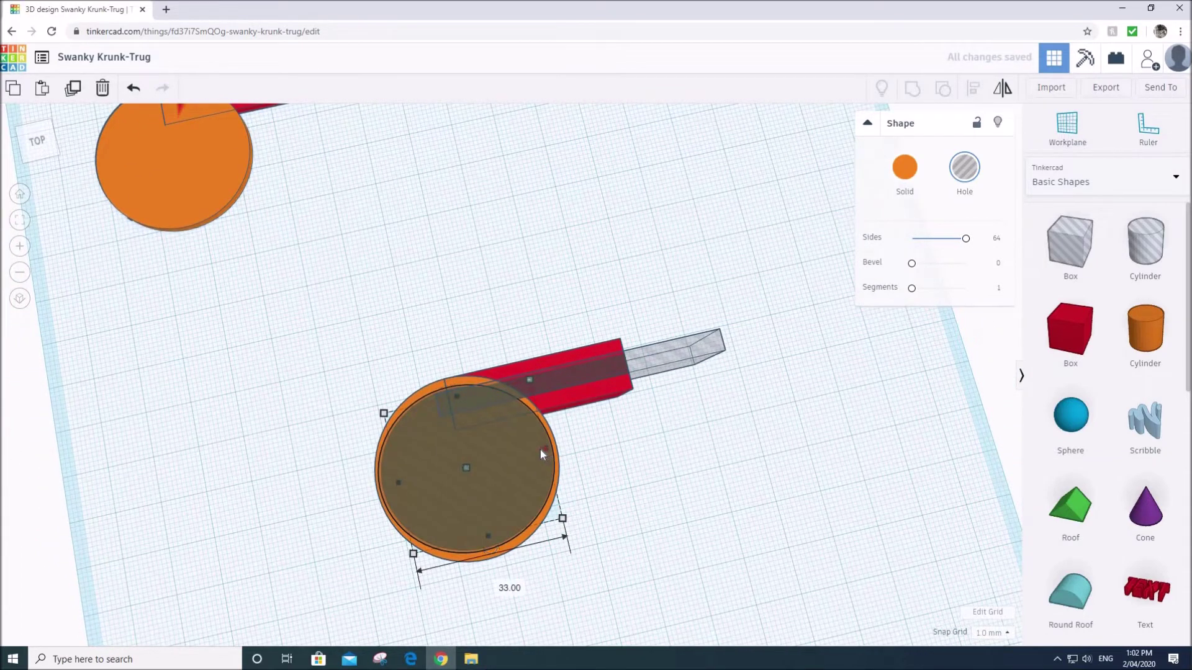
{"action": "left_click_drag", "start_coordinate": [540, 449], "coordinate": [531, 476]}
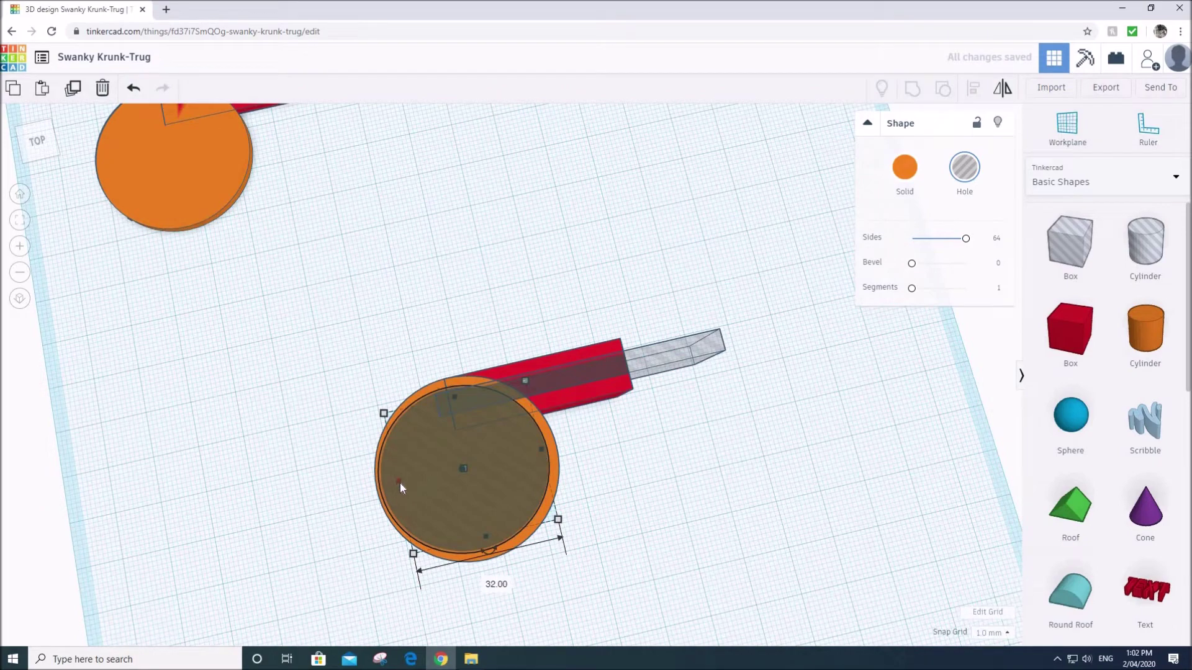
{"action": "left_click_drag", "start_coordinate": [400, 484], "coordinate": [404, 482]}
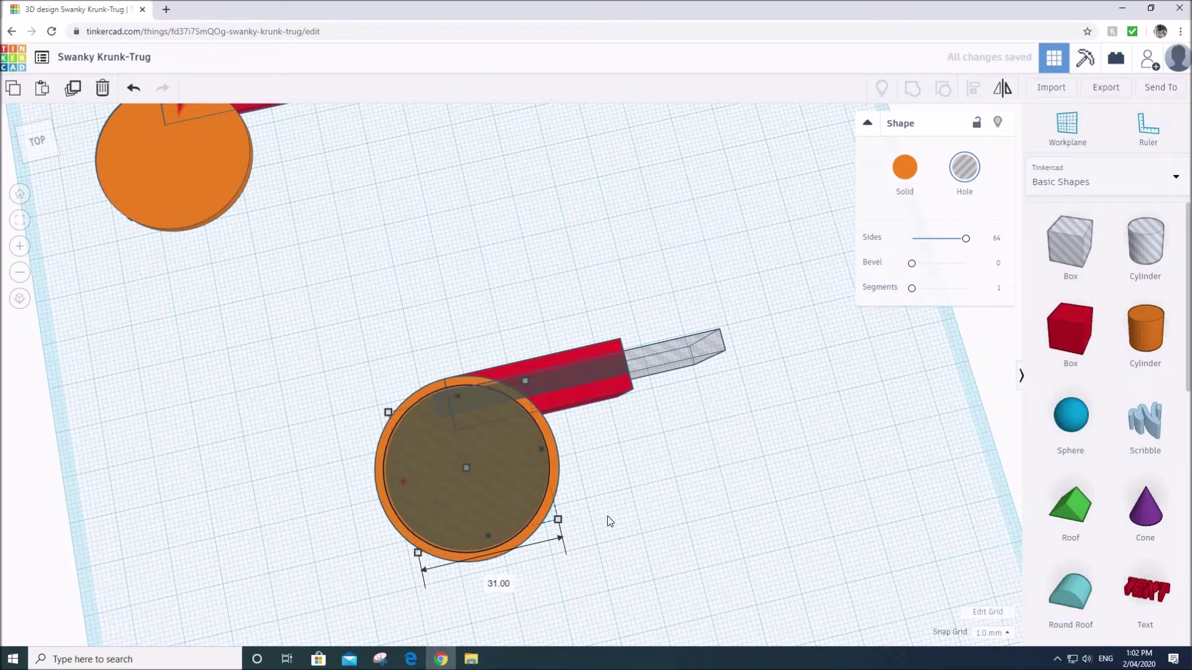
{"action": "right_click_drag", "start_coordinate": [617, 486], "coordinate": [434, 543]}
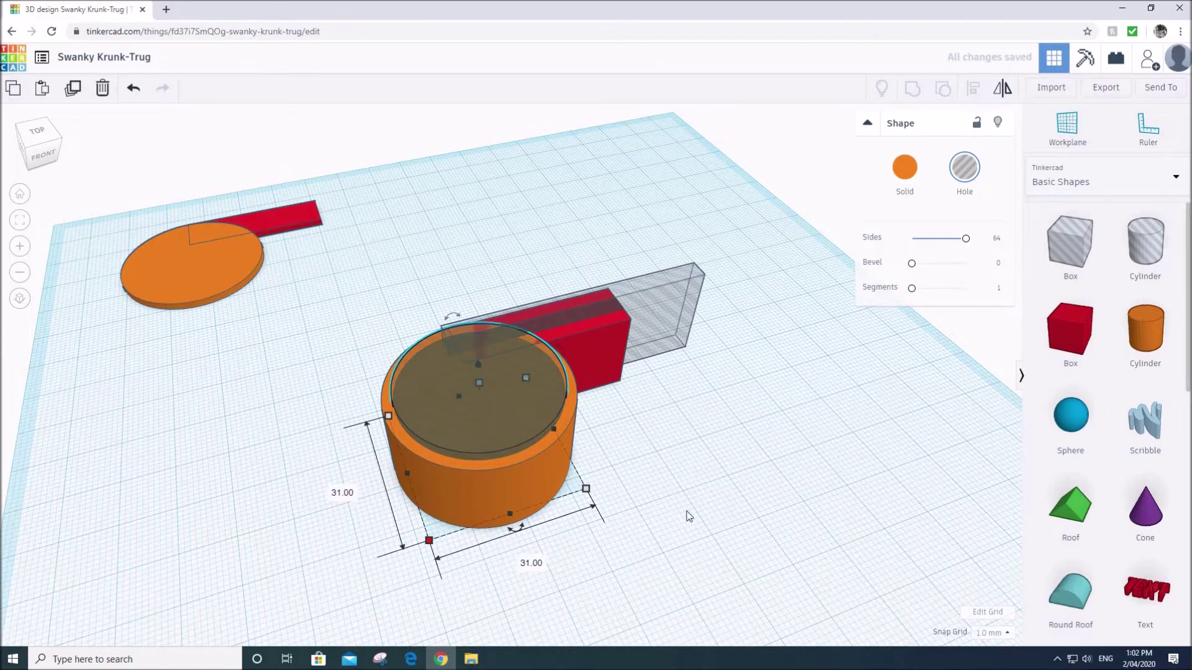
Raise the cylinder hole slightly above the workplane so that the disc keeps a thin floor.
{"action": "right_click_drag", "start_coordinate": [671, 362], "coordinate": [474, 342]}
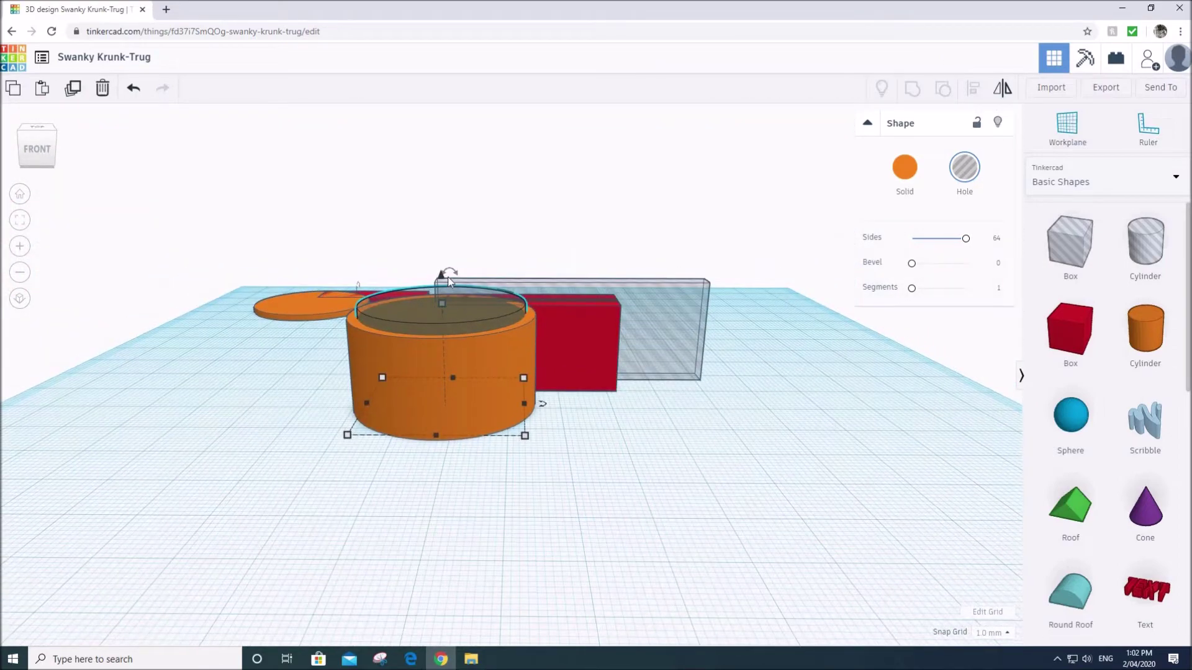
{"action": "left_click_drag", "start_coordinate": [439, 274], "coordinate": [440, 269]}
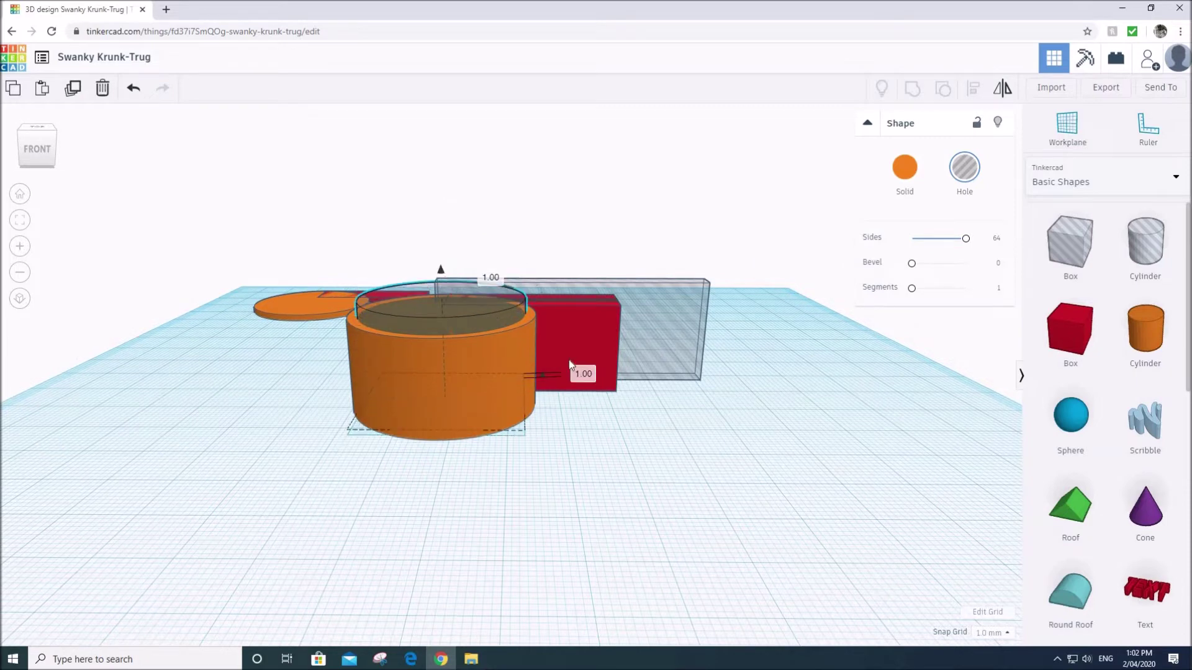
{"action": "left_click", "coordinate": [583, 373]}
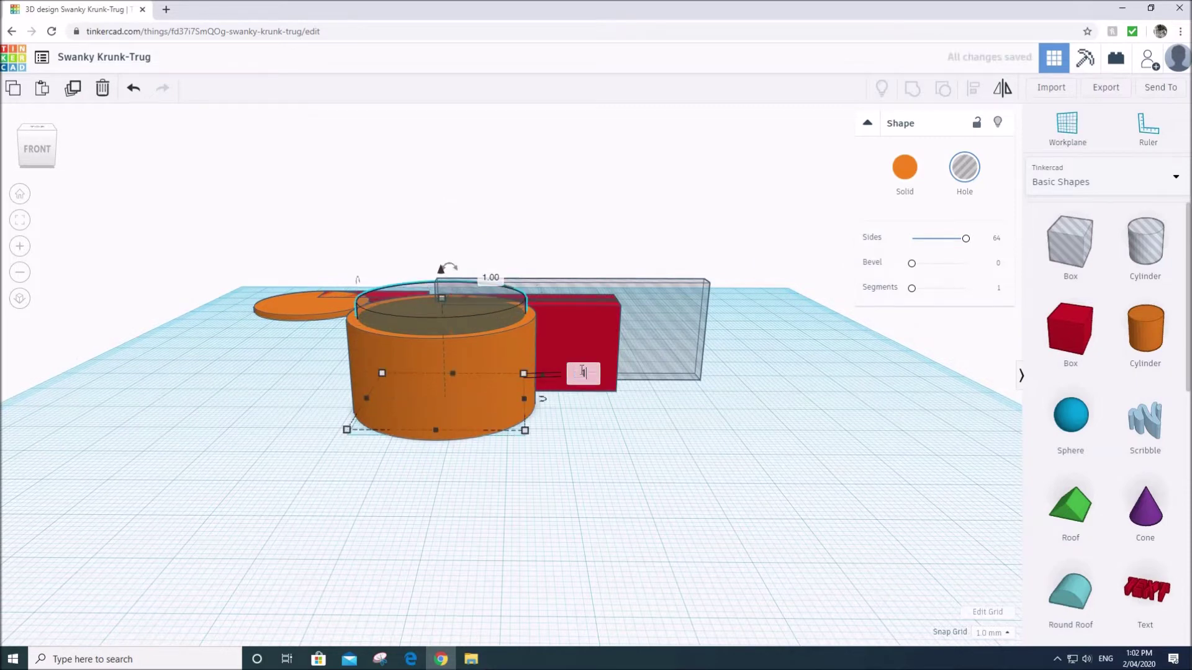
{"action": "key", "text": "Return"}
Add a box hole on the workplane beside the disc and reshape it into a thin upright plate 26 mm long.
{"action": "right_click_drag", "start_coordinate": [654, 415], "coordinate": [535, 355]}
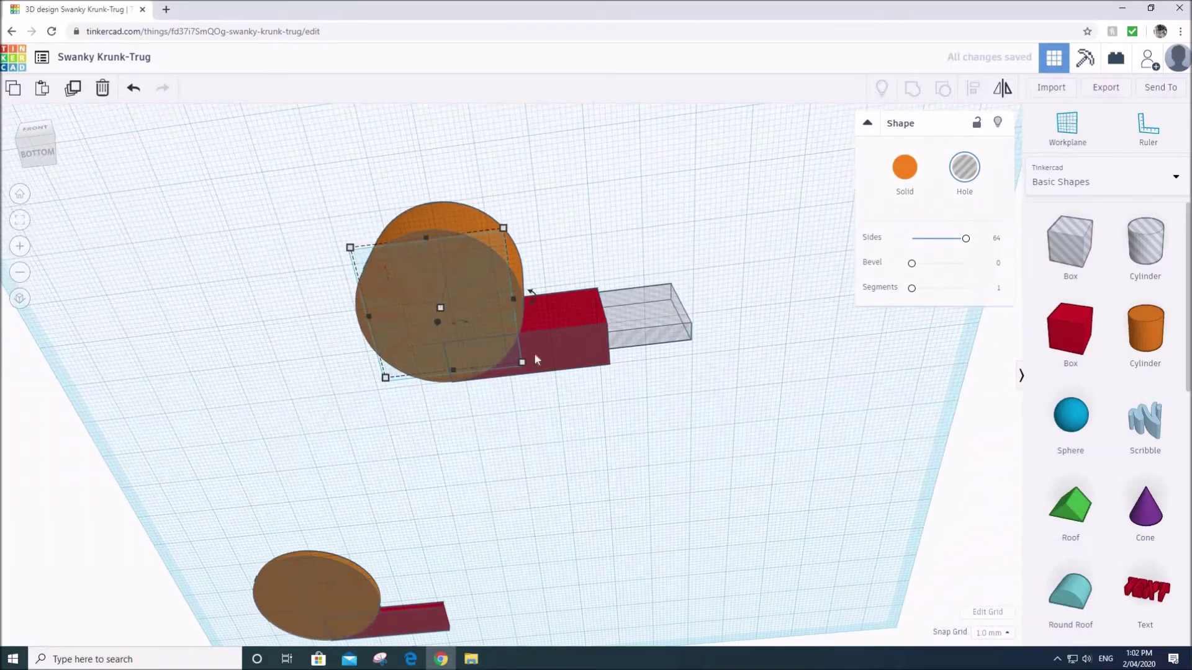
{"action": "right_click_drag", "start_coordinate": [572, 470], "coordinate": [593, 587]}
{"action": "right_click_drag", "start_coordinate": [575, 538], "coordinate": [577, 538]}
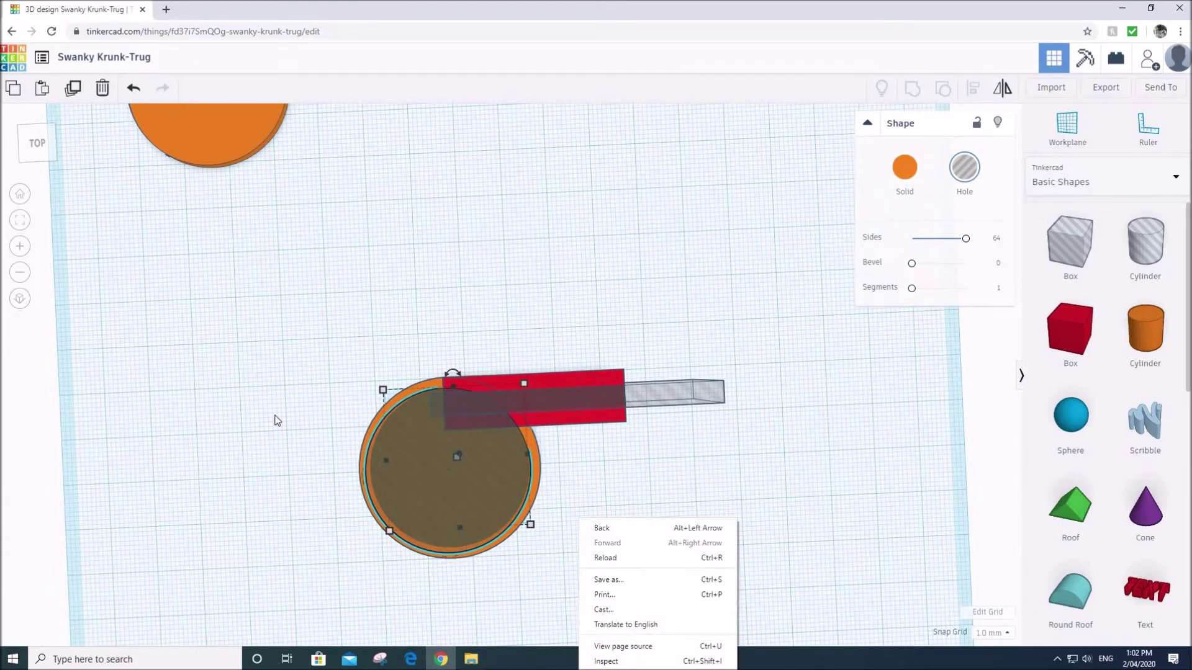
{"action": "right_click_drag", "start_coordinate": [443, 416], "coordinate": [276, 358]}
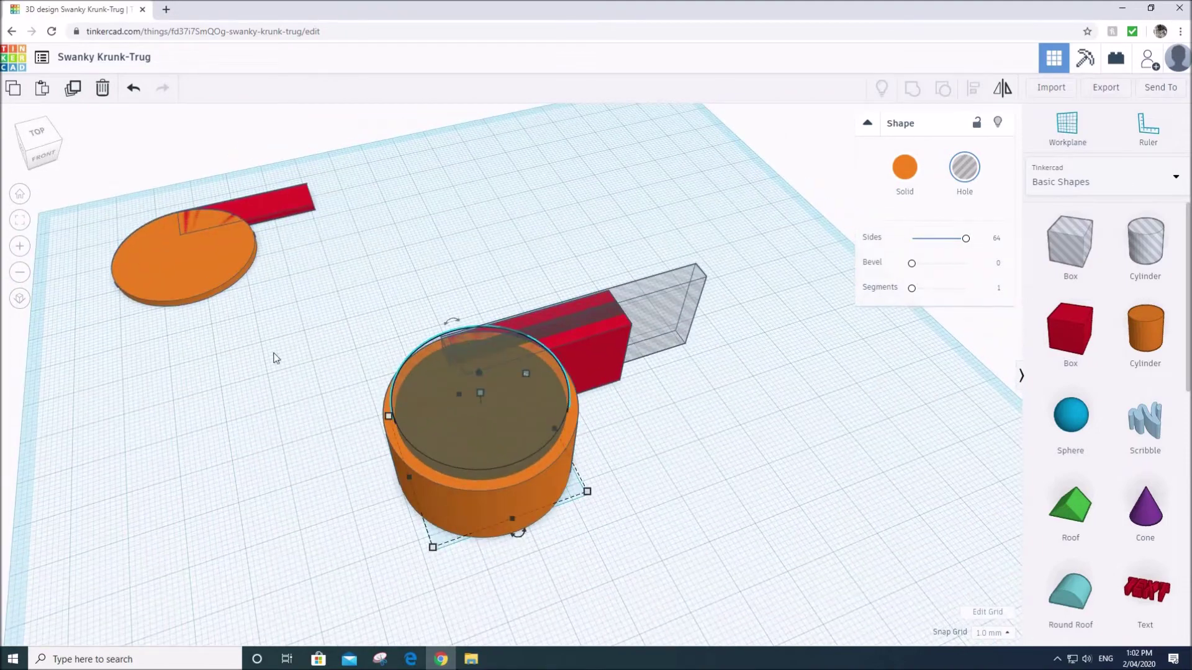
{"action": "left_click_drag", "start_coordinate": [1052, 230], "coordinate": [419, 362]}
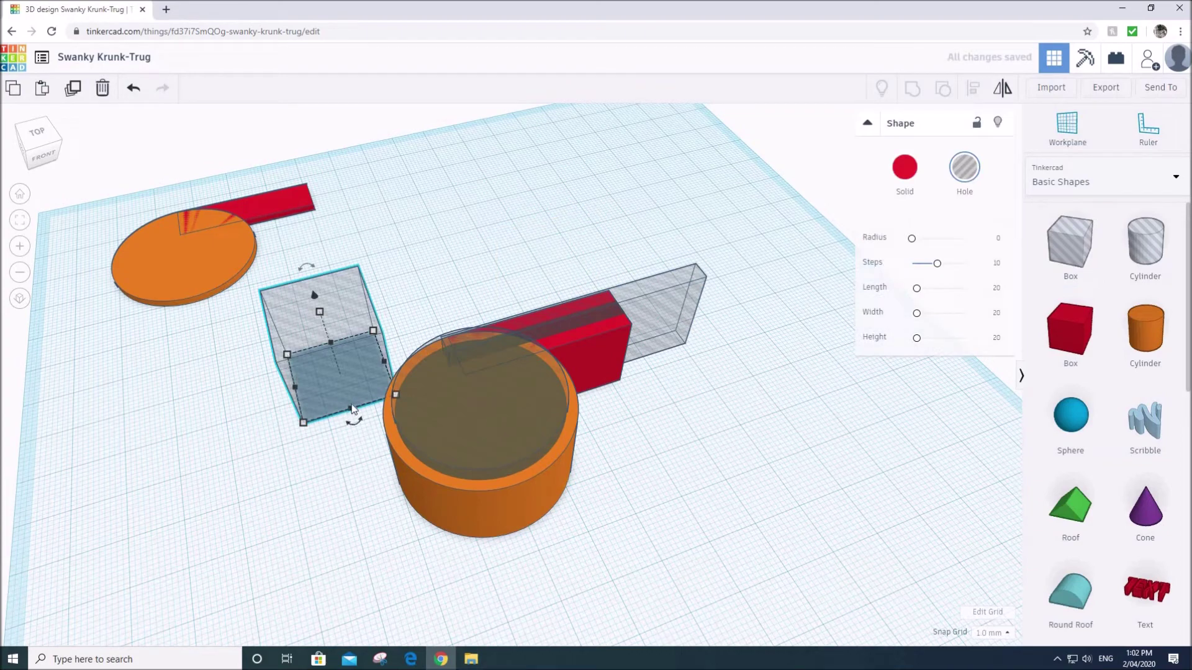
{"action": "left_click_drag", "start_coordinate": [354, 407], "coordinate": [260, 370]}
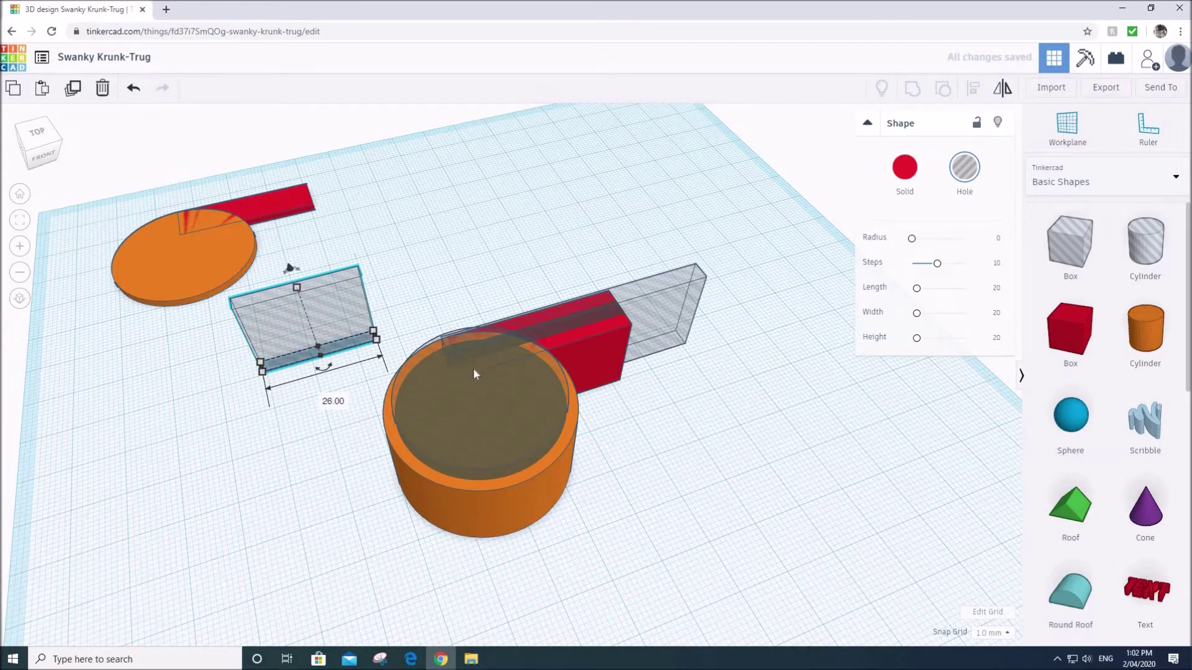
Raise the thin box hole 1.5 mm above the workplane.
{"action": "right_click_drag", "start_coordinate": [473, 367], "coordinate": [351, 450]}
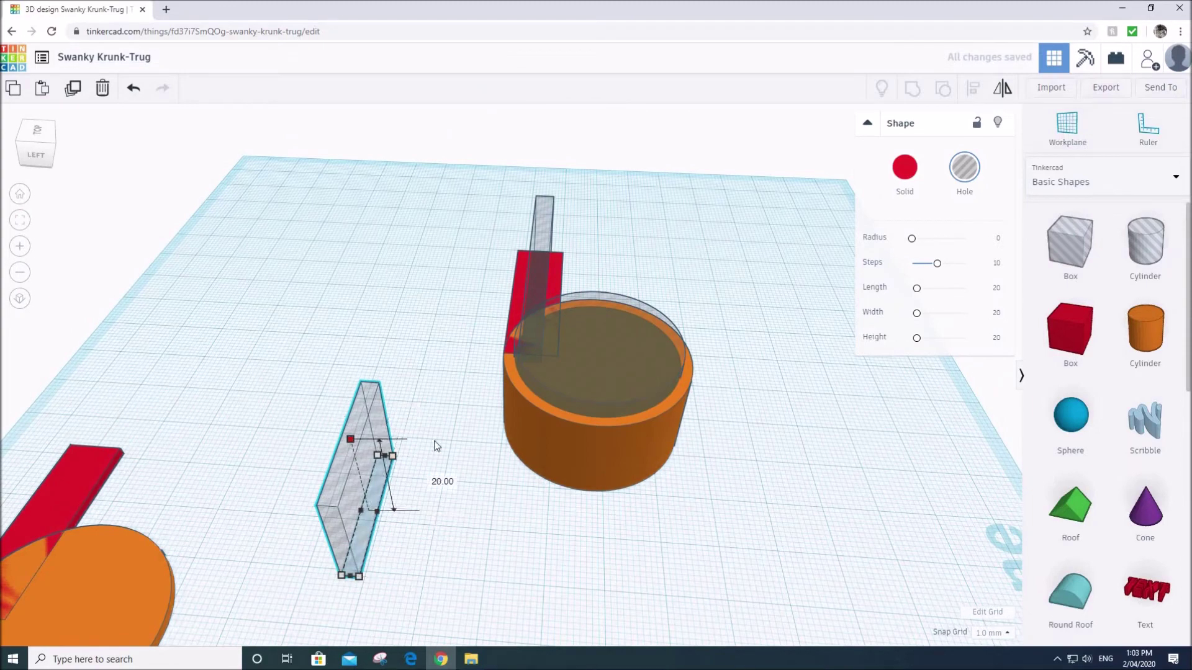
{"action": "right_click_drag", "start_coordinate": [772, 487], "coordinate": [716, 308]}
{"action": "left_click_drag", "start_coordinate": [709, 278], "coordinate": [710, 272]}
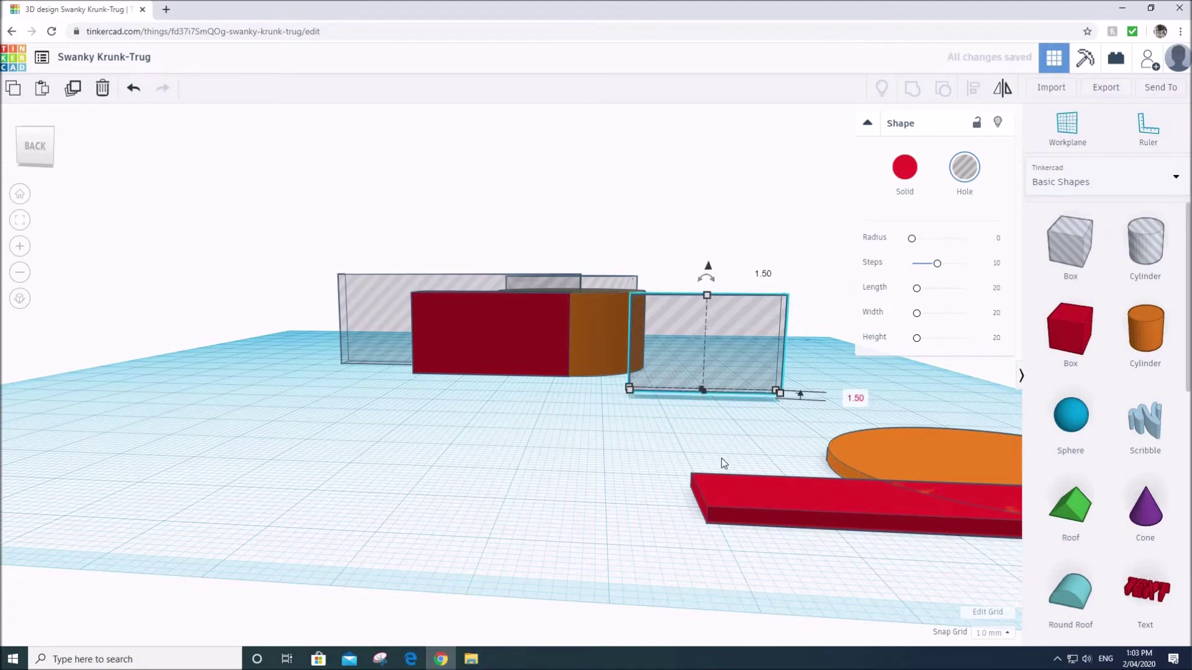
Move the thin box hole 25 mm and 9 mm across onto the disc's rim beyond the bar's inner end and turn it slightly.
{"action": "right_click_drag", "start_coordinate": [721, 458], "coordinate": [577, 512]}
{"action": "left_click_drag", "start_coordinate": [615, 515], "coordinate": [633, 395]}
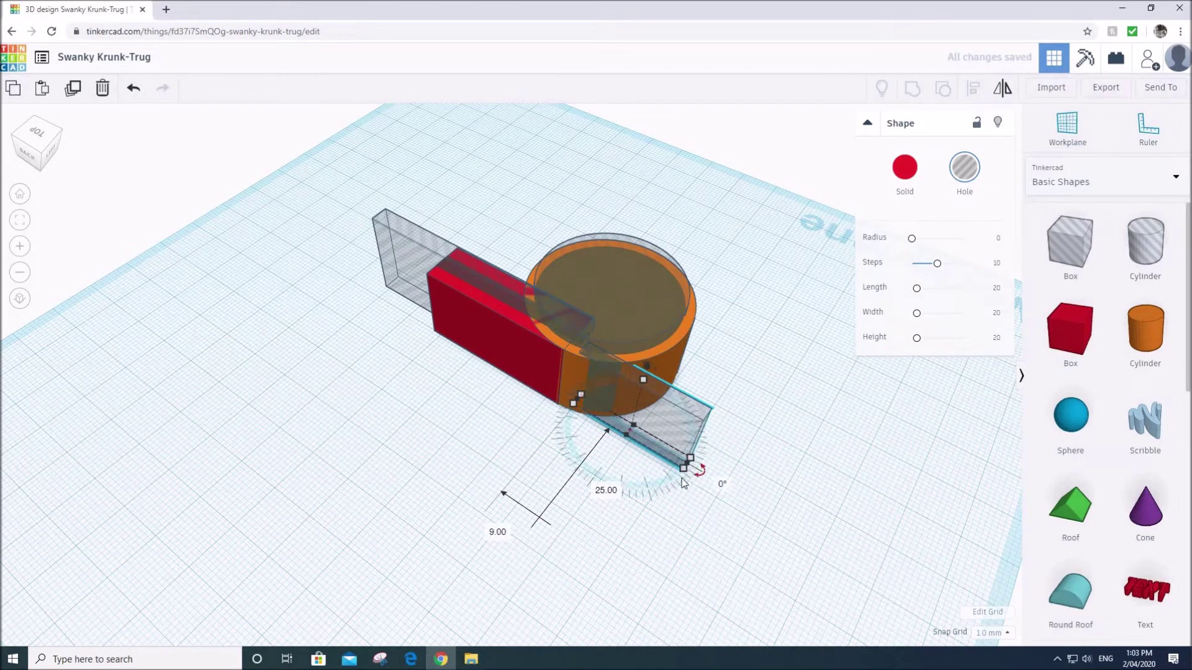
{"action": "mouse_move", "coordinate": [700, 473]}
{"action": "left_mouse_down"}
{"action": "mouse_move", "coordinate": [667, 496]}
{"action": "mouse_move", "coordinate": [694, 487]}
{"action": "mouse_move", "coordinate": [689, 475]}
{"action": "left_mouse_up"}
{"action": "left_click_drag", "start_coordinate": [649, 437], "coordinate": [641, 434]}
Readjust the thin box hole's horizontal angle and shift it inward across the disc's rim toward the air channel.
{"action": "right_click_drag", "start_coordinate": [325, 495], "coordinate": [296, 475]}
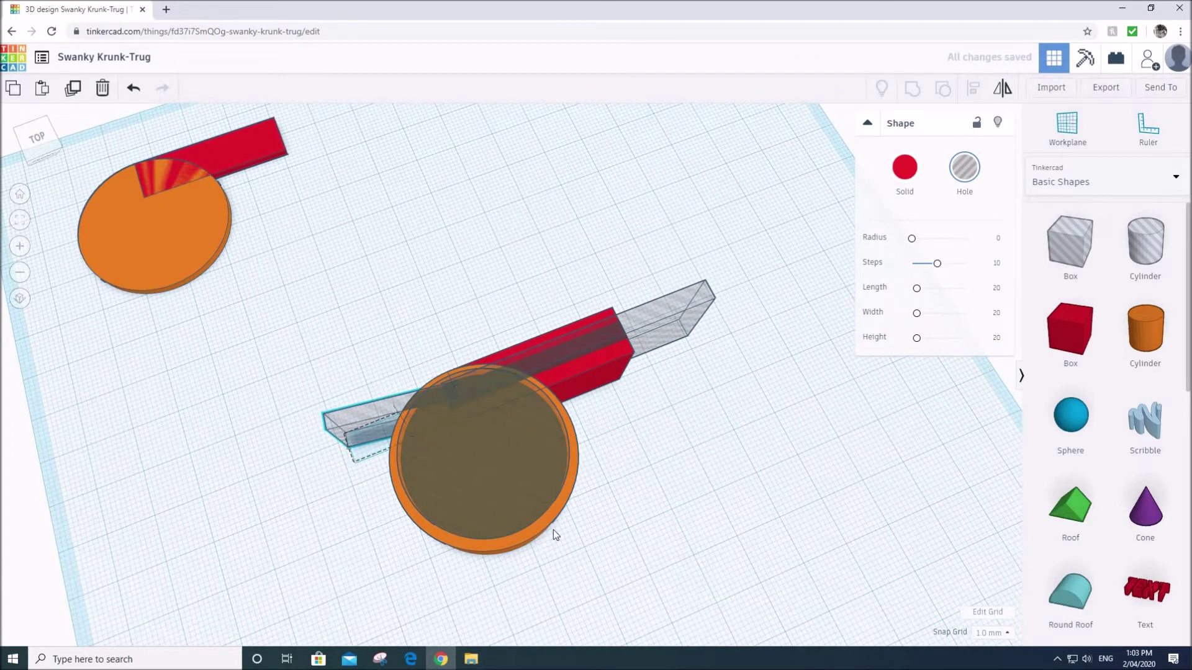
{"action": "right_click_drag", "start_coordinate": [553, 531], "coordinate": [534, 539]}
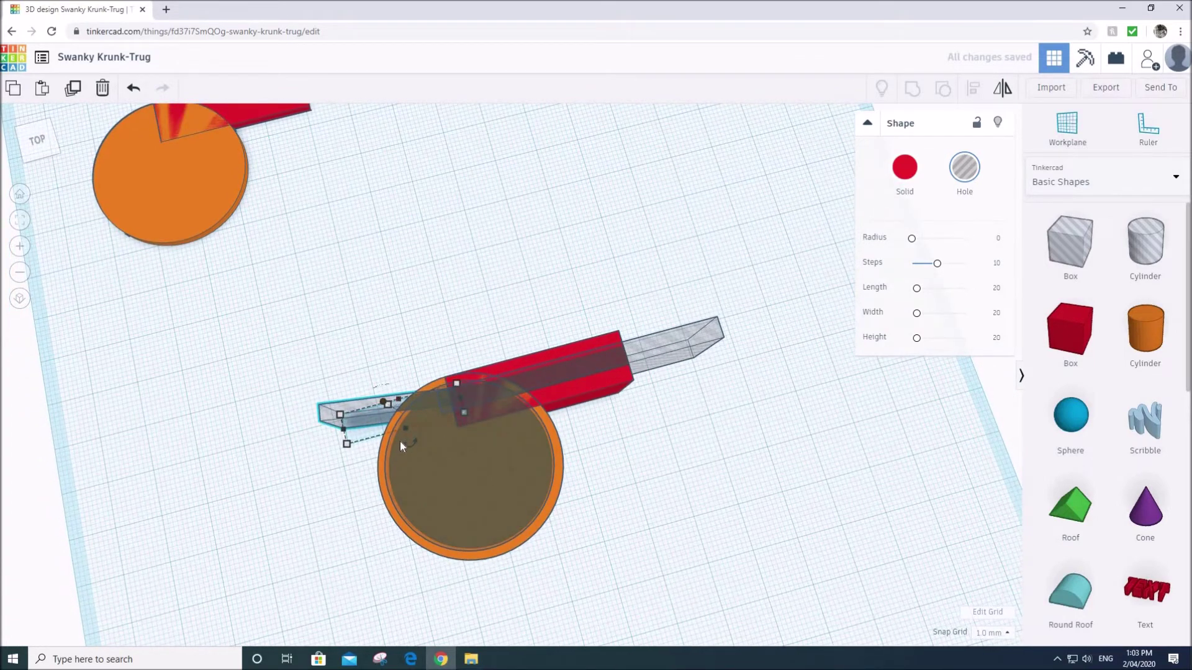
{"action": "left_click_drag", "start_coordinate": [403, 442], "coordinate": [435, 502]}
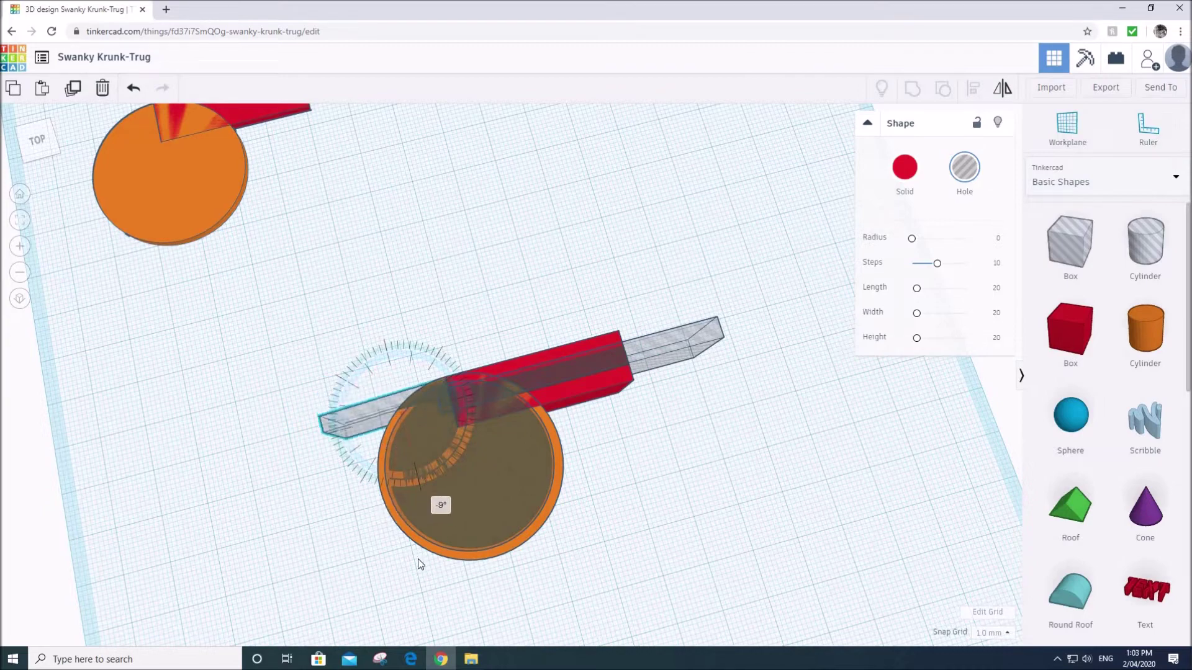
{"action": "left_click_drag", "start_coordinate": [418, 564], "coordinate": [422, 405]}
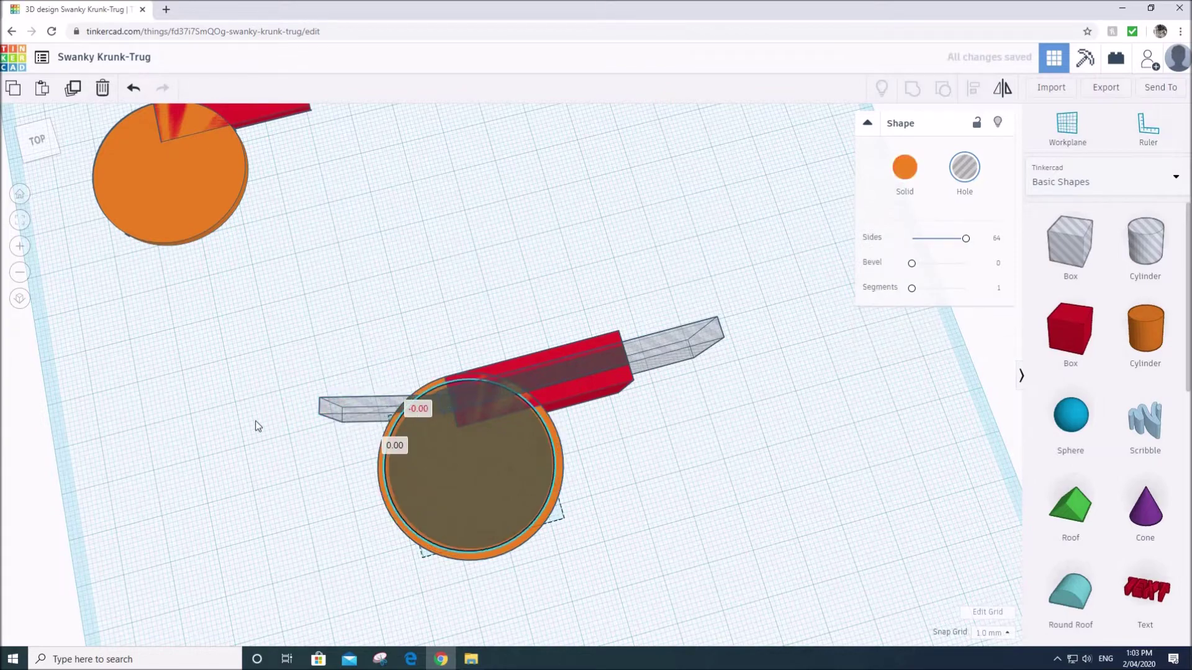
{"action": "left_click", "coordinate": [360, 415]}
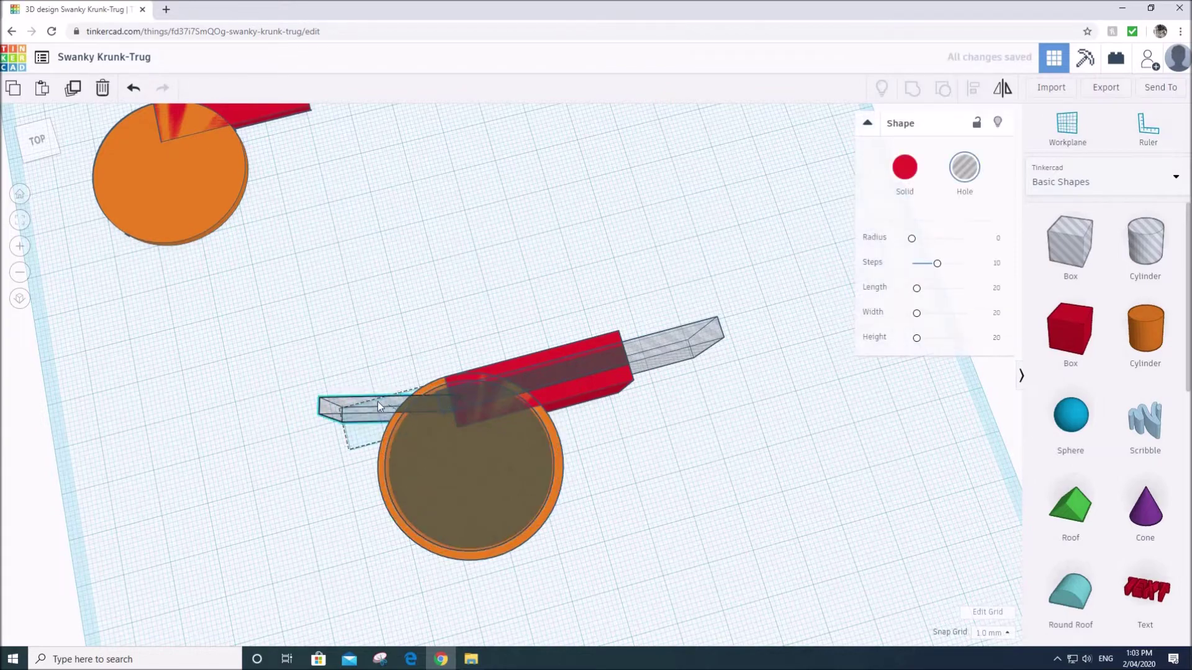
{"action": "left_click_drag", "start_coordinate": [377, 401], "coordinate": [389, 403]}
{"action": "left_click_drag", "start_coordinate": [392, 406], "coordinate": [422, 406]}
Rotate the thin box hole further so it crosses the disc's rim diagonally at the inner end of the air channel.
{"action": "right_click_drag", "start_coordinate": [555, 337], "coordinate": [321, 469]}
{"action": "right_click_drag", "start_coordinate": [549, 422], "coordinate": [583, 442]}
{"action": "left_click_drag", "start_coordinate": [598, 472], "coordinate": [616, 484]}
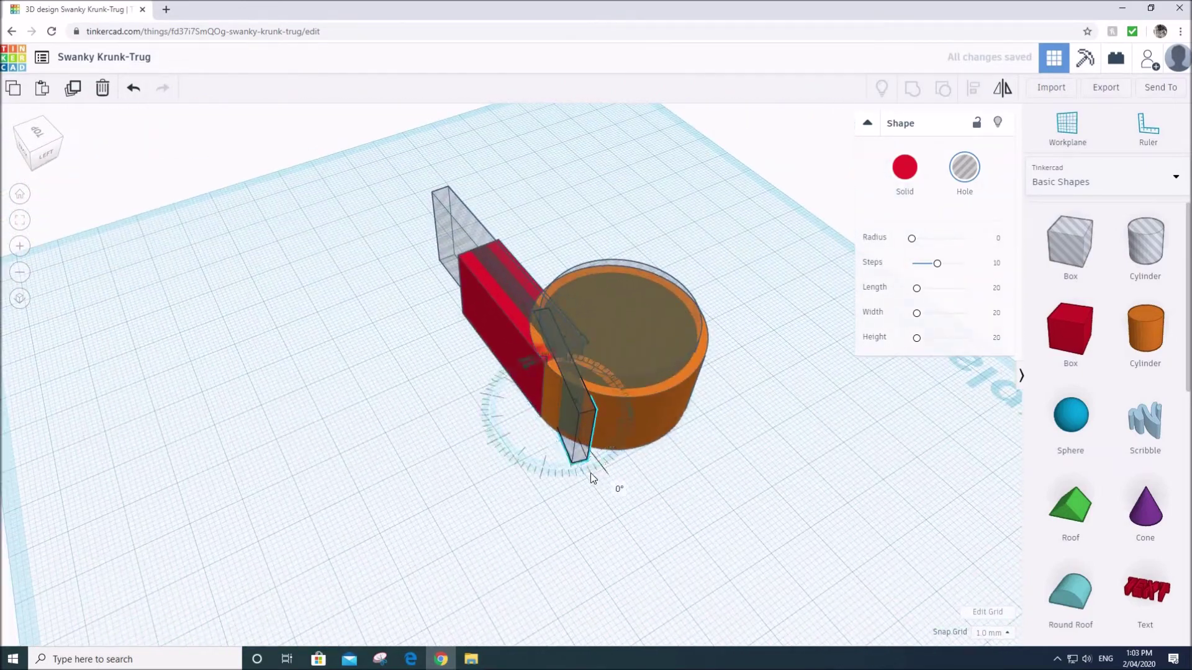
{"action": "right_click_drag", "start_coordinate": [371, 499], "coordinate": [221, 515]}
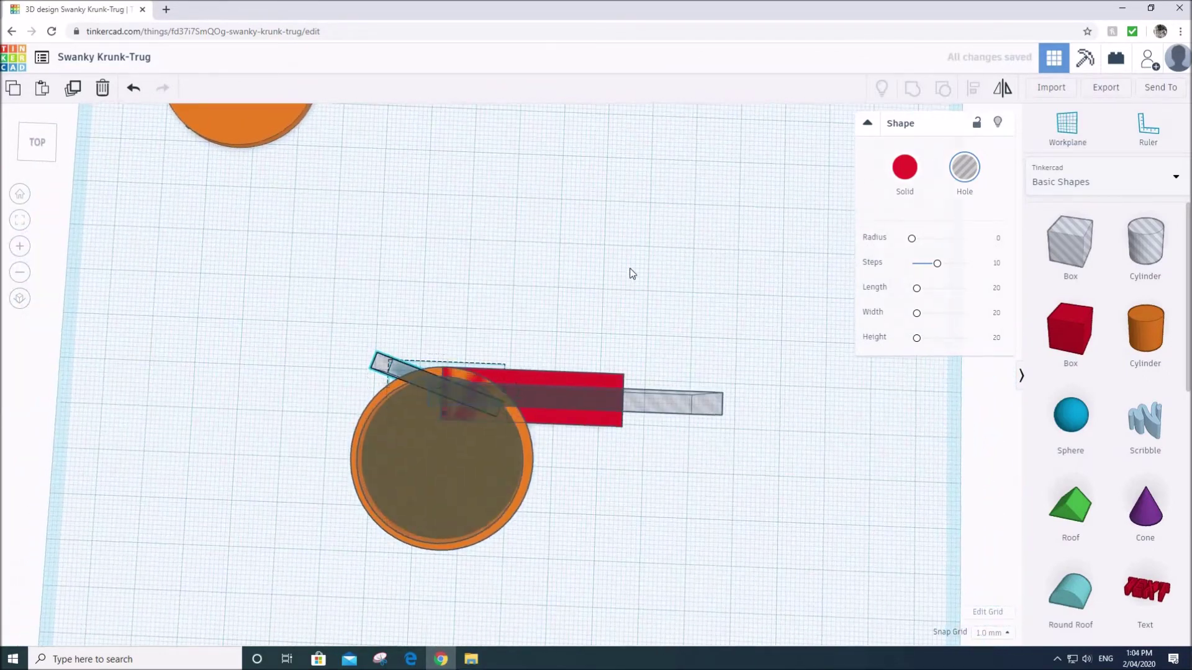
{"action": "left_click", "coordinate": [682, 207]}
{"action": "right_click_drag", "start_coordinate": [683, 206], "coordinate": [656, 492]}
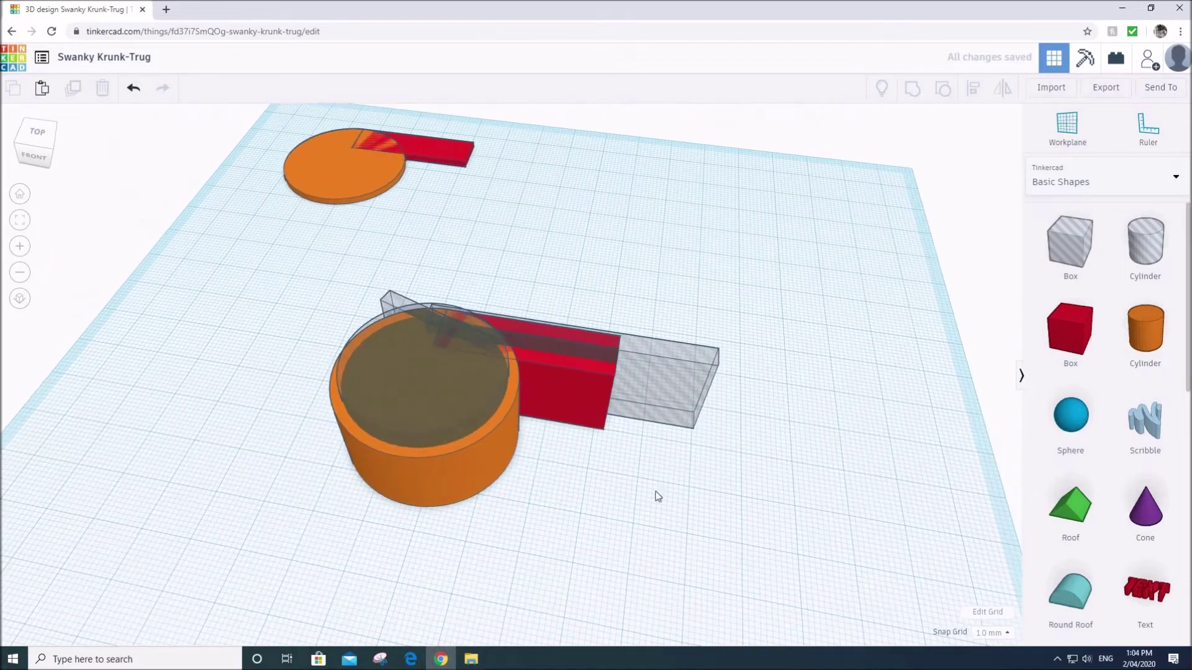
Group the disc, the bar and the three hole shapes to cut the chamber, air channel and rim slot.
{"action": "left_click_drag", "start_coordinate": [817, 535], "coordinate": [417, 313]}
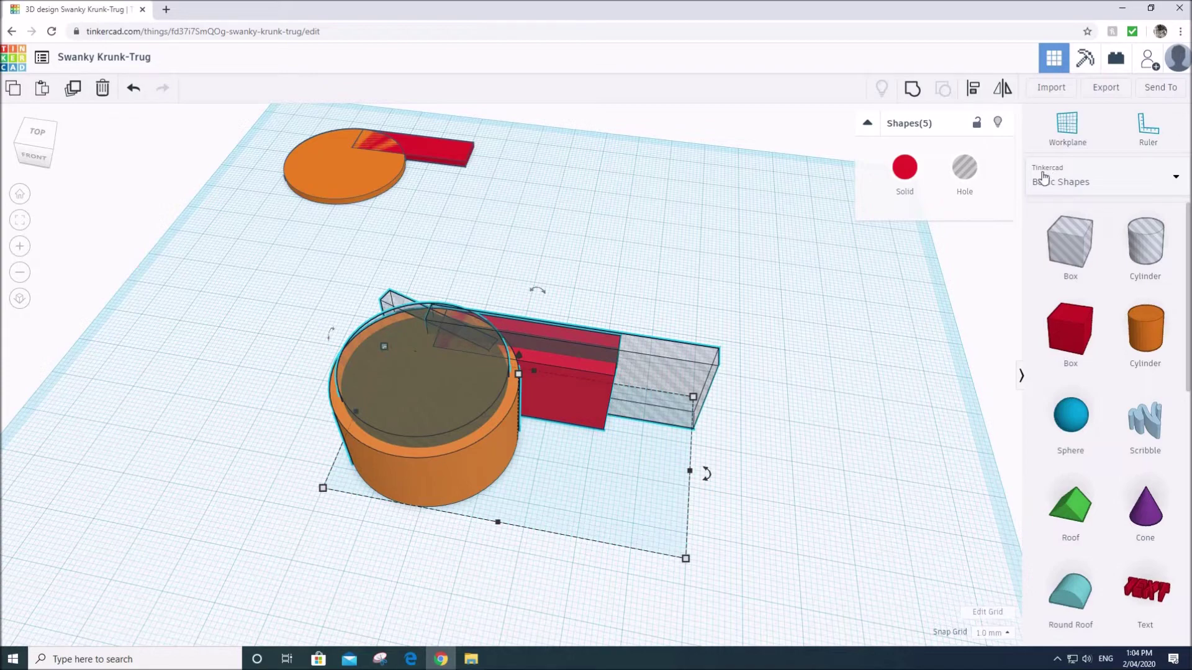
{"action": "left_click", "coordinate": [913, 88]}
{"action": "right_click_drag", "start_coordinate": [694, 415], "coordinate": [751, 431]}
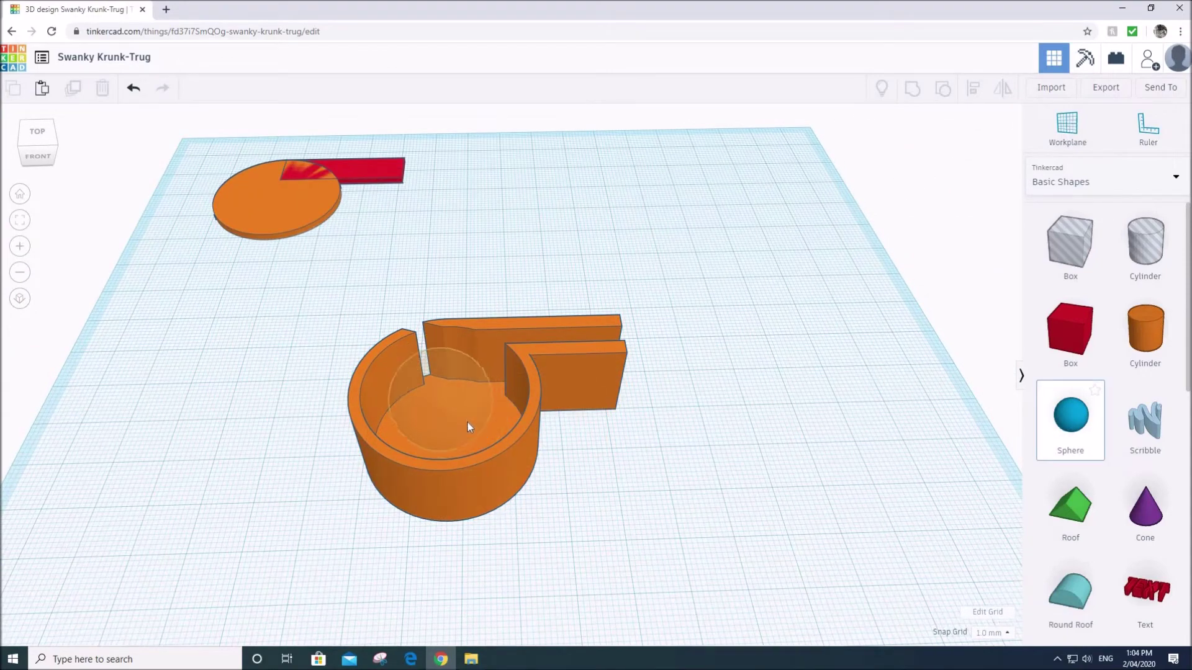
Place a sphere inside the whistle's round chamber and size it to 5 × 5 × 5 mm.
{"action": "left_click", "coordinate": [467, 421]}
{"action": "right_click_drag", "start_coordinate": [507, 392], "coordinate": [437, 355]}
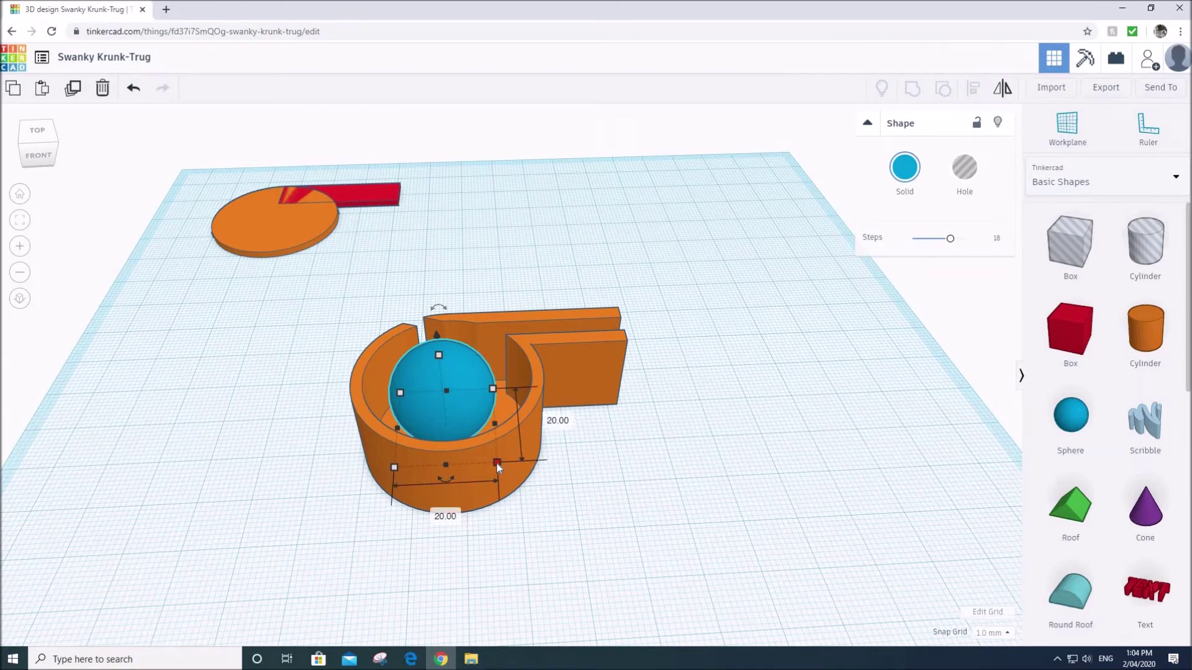
{"action": "left_click", "coordinate": [442, 517]}
{"action": "type", "text": "5"}
{"action": "key", "text": "Return"}
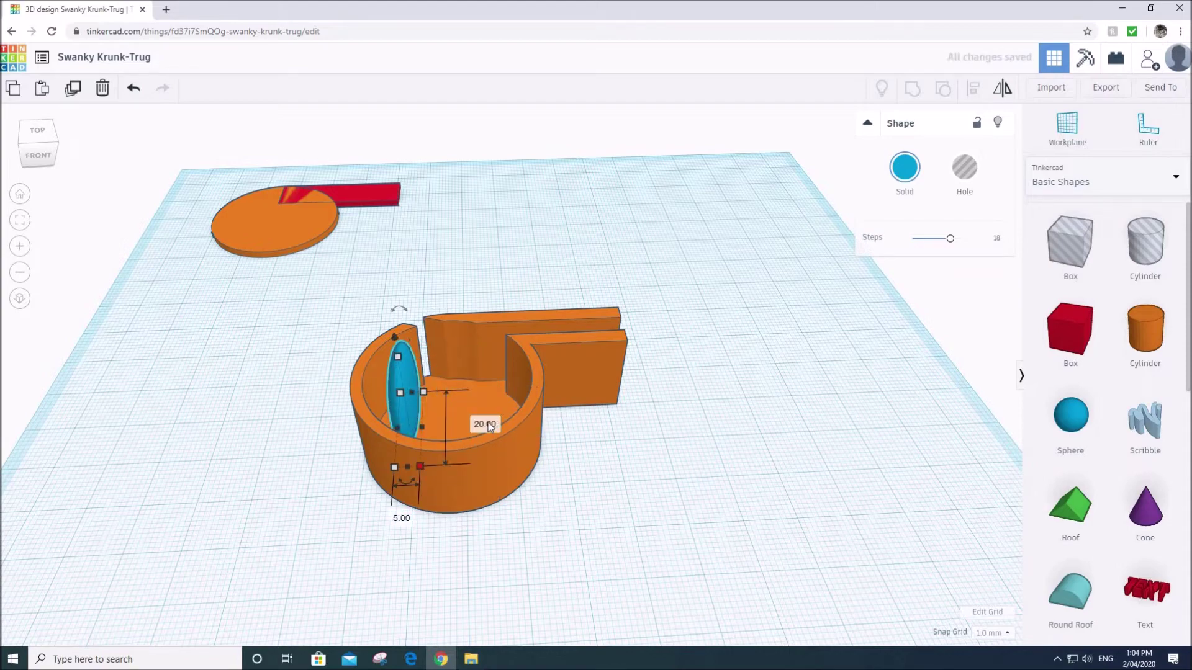
{"action": "left_click", "coordinate": [491, 423]}
{"action": "type", "text": "5"}
{"action": "key", "text": "Return"}
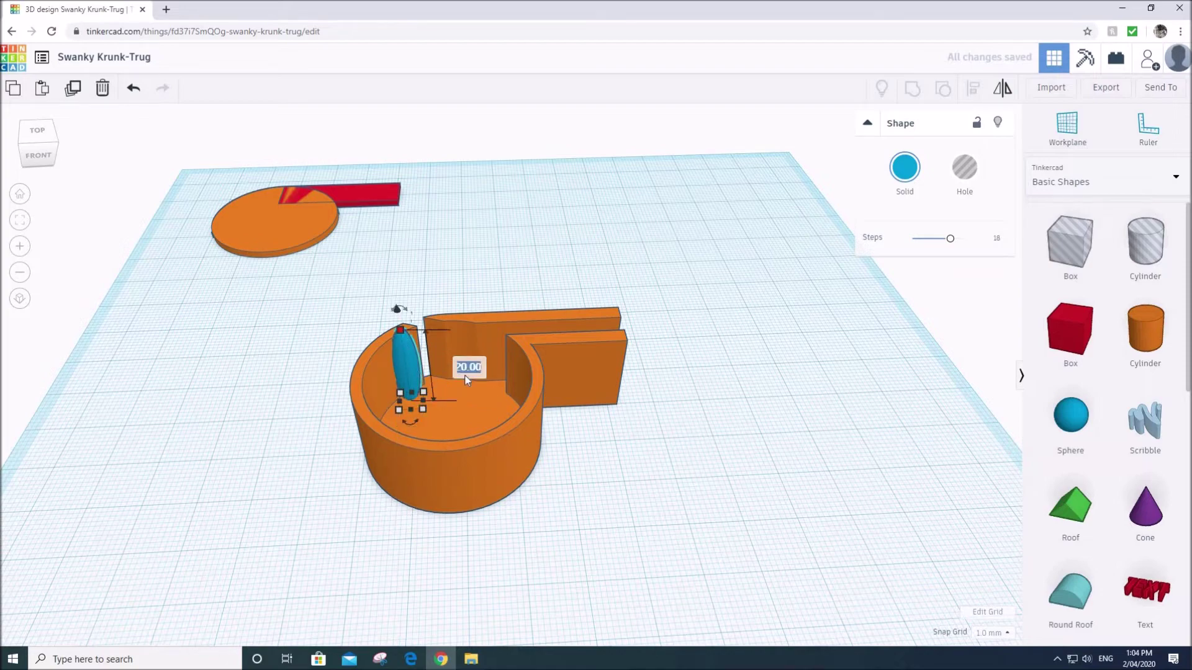
{"action": "type", "text": "5"}
{"action": "key", "text": "Return"}
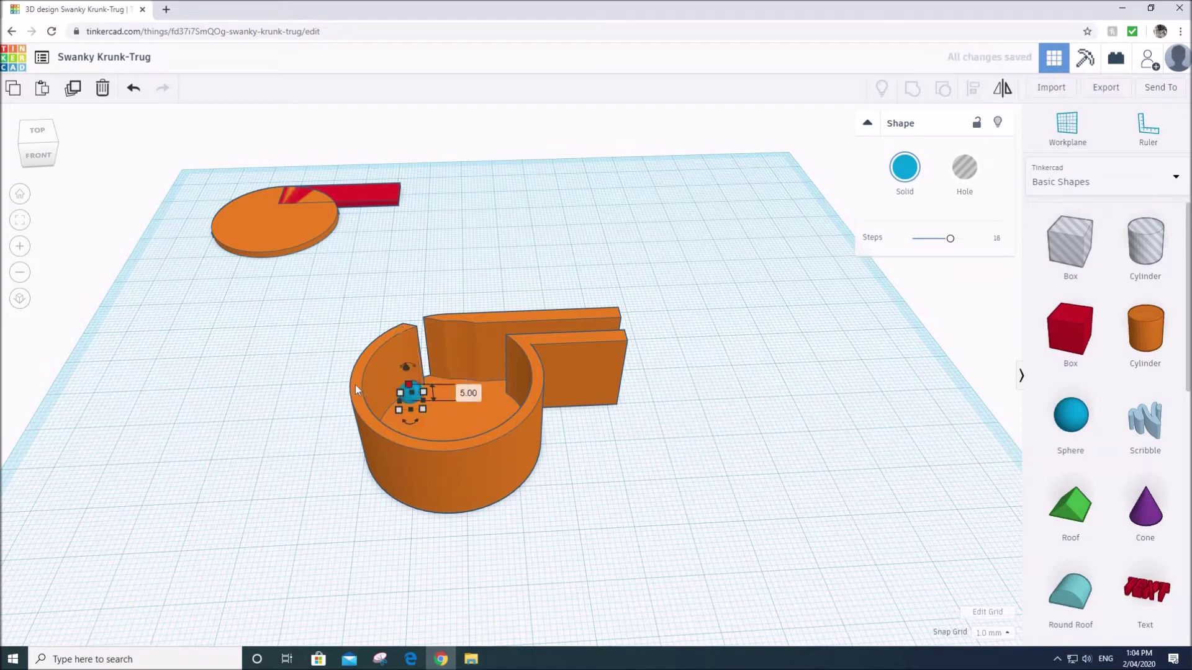
Move the small ball away from the rim slot toward the middle of the chamber.
{"action": "right_click_drag", "start_coordinate": [356, 384], "coordinate": [408, 351]}
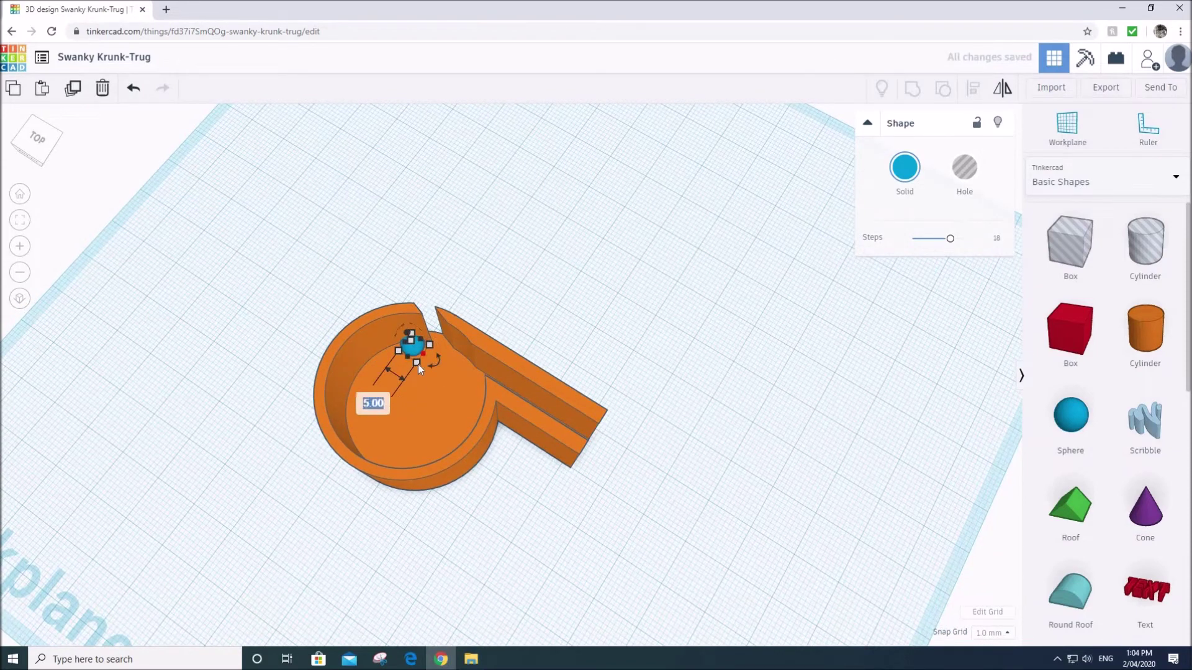
{"action": "left_click", "coordinate": [528, 281]}
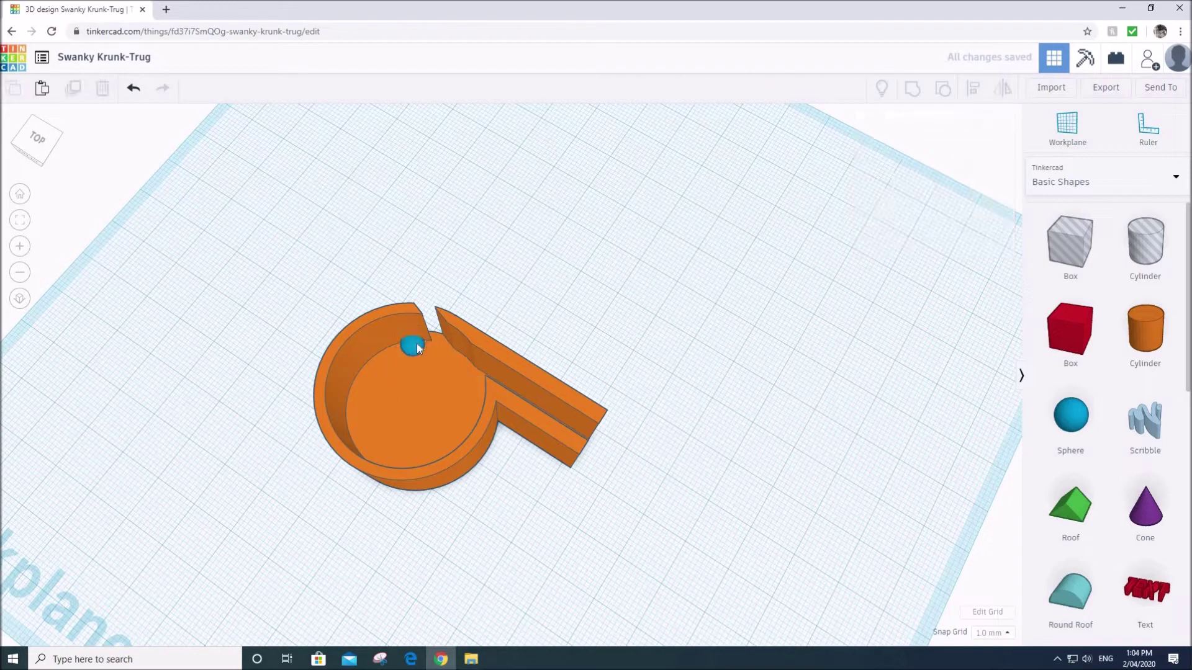
{"action": "left_click_drag", "start_coordinate": [412, 345], "coordinate": [427, 397]}
{"action": "right_click_drag", "start_coordinate": [560, 356], "coordinate": [449, 326]}
{"action": "left_click", "coordinate": [426, 386]}
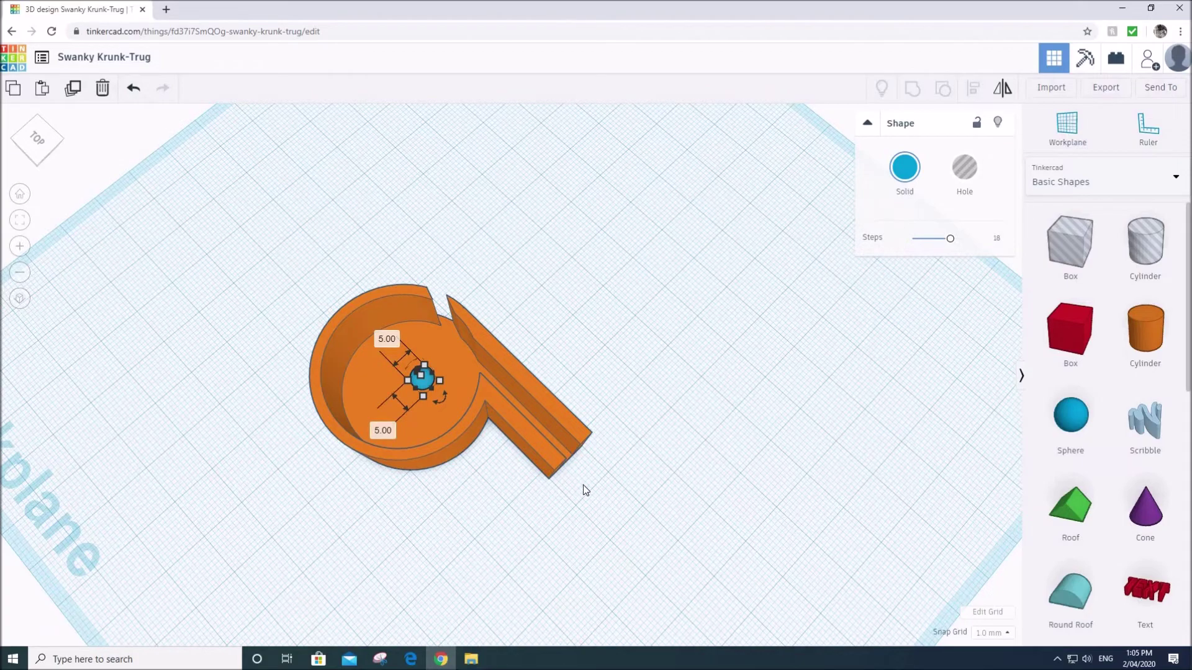
Raise the ball well above the chamber floor and check its height through the rim slot.
{"action": "right_click_drag", "start_coordinate": [583, 486], "coordinate": [420, 427]}
{"action": "scroll", "coordinate": [450, 470], "scroll_direction": "up", "scroll_amount": 2}
{"action": "scroll", "coordinate": [385, 524], "scroll_direction": "up", "scroll_amount": 3}
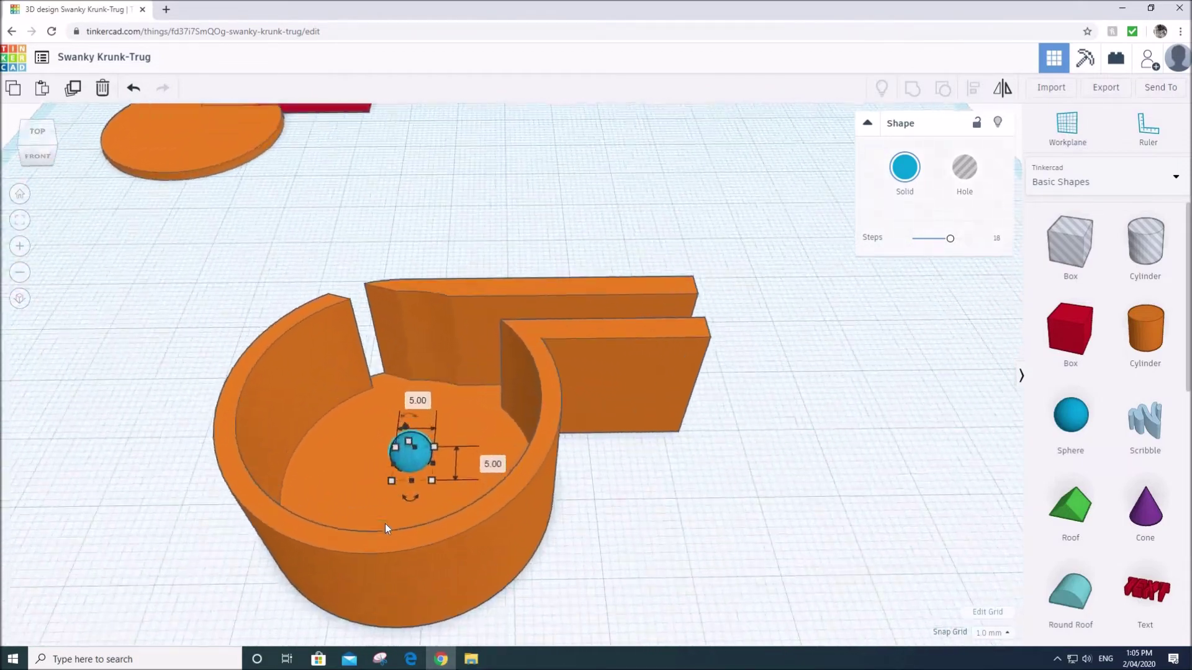
{"action": "right_click_drag", "start_coordinate": [285, 533], "coordinate": [360, 401]}
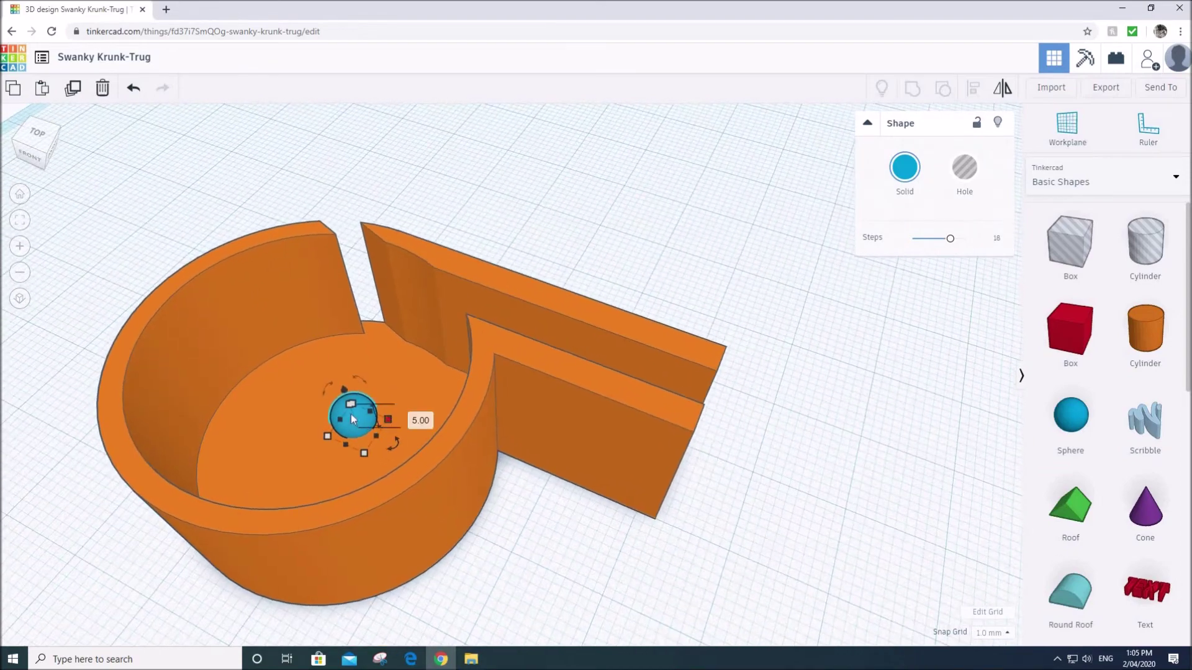
{"action": "left_click_drag", "start_coordinate": [339, 379], "coordinate": [318, 342]}
{"action": "mouse_move", "coordinate": [267, 378]}
{"action": "right_mouse_down"}
{"action": "mouse_move", "coordinate": [338, 344]}
{"action": "mouse_move", "coordinate": [288, 341]}
{"action": "mouse_move", "coordinate": [247, 370]}
{"action": "right_mouse_up"}
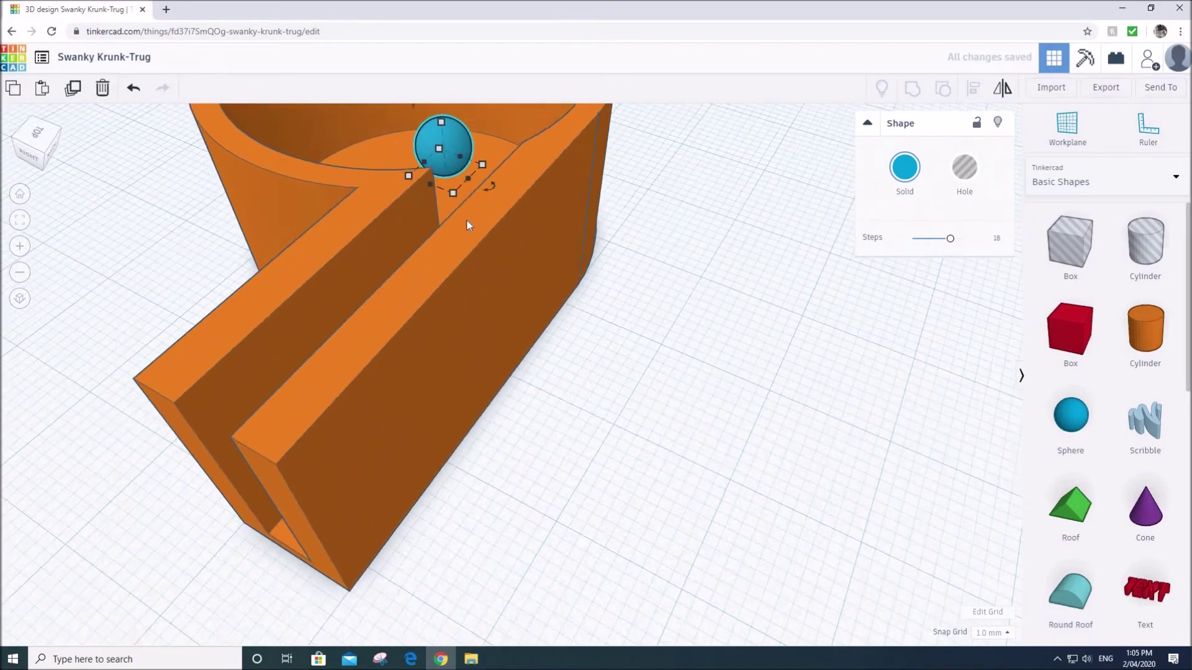
{"action": "scroll", "coordinate": [467, 219], "scroll_direction": "up", "scroll_amount": 3}
{"action": "right_click_drag", "start_coordinate": [467, 219], "coordinate": [878, 421]}
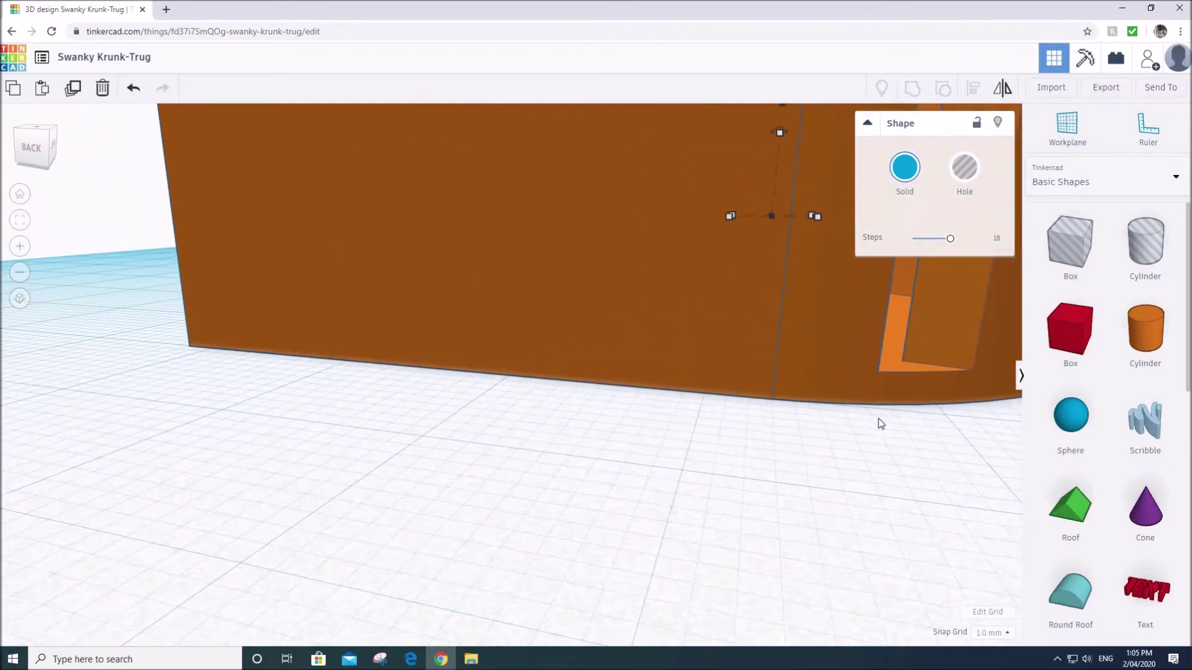
{"action": "right_click_drag", "start_coordinate": [682, 424], "coordinate": [208, 519]}
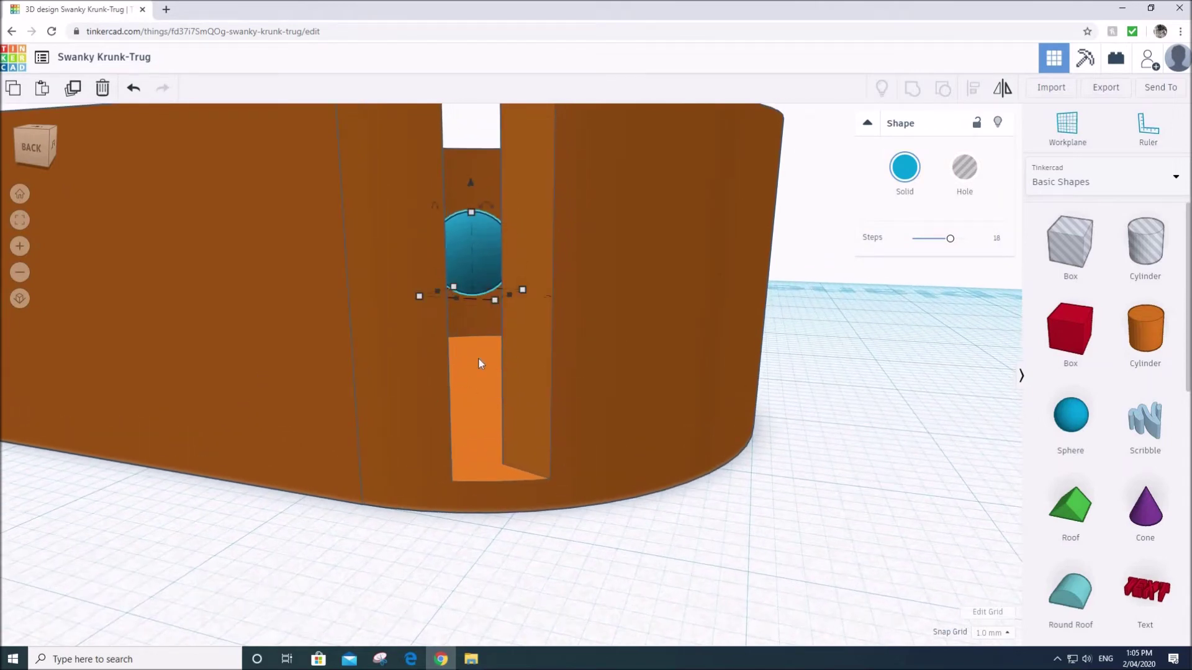
Set the ball's steps to 24 and lower the ball by 7 mm toward the chamber floor.
{"action": "left_click_drag", "start_coordinate": [950, 239], "coordinate": [966, 238]}
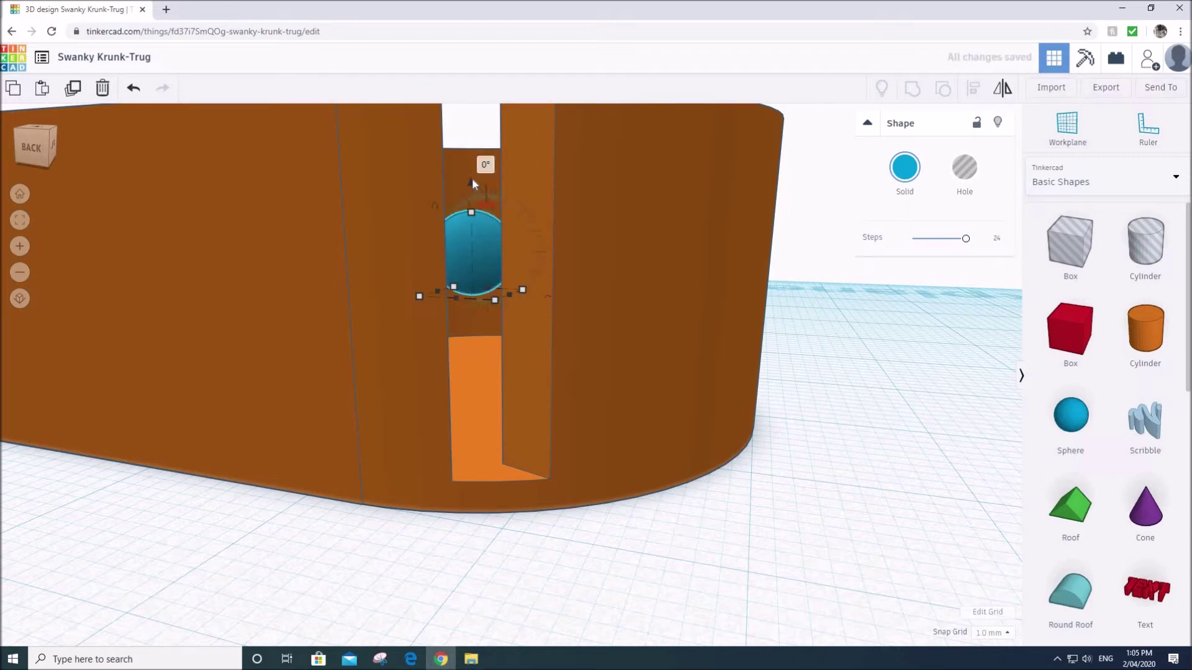
{"action": "left_click_drag", "start_coordinate": [472, 182], "coordinate": [471, 326]}
{"action": "key", "text": "ctrl+Up"}
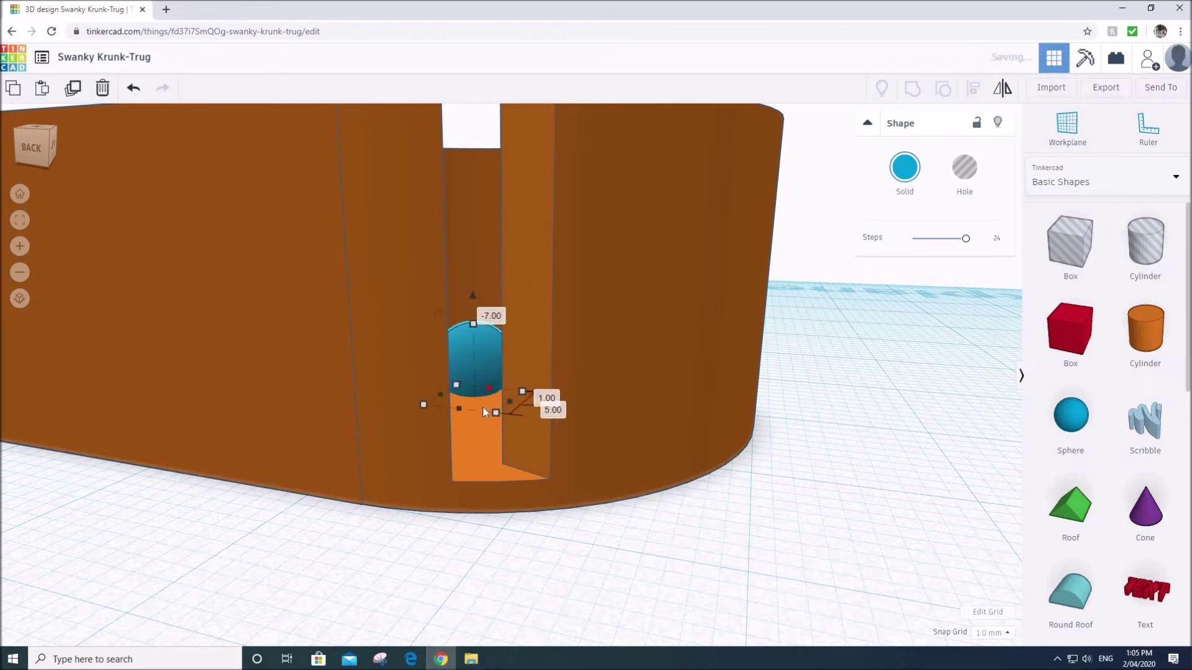
{"action": "right_click_drag", "start_coordinate": [487, 425], "coordinate": [464, 404]}
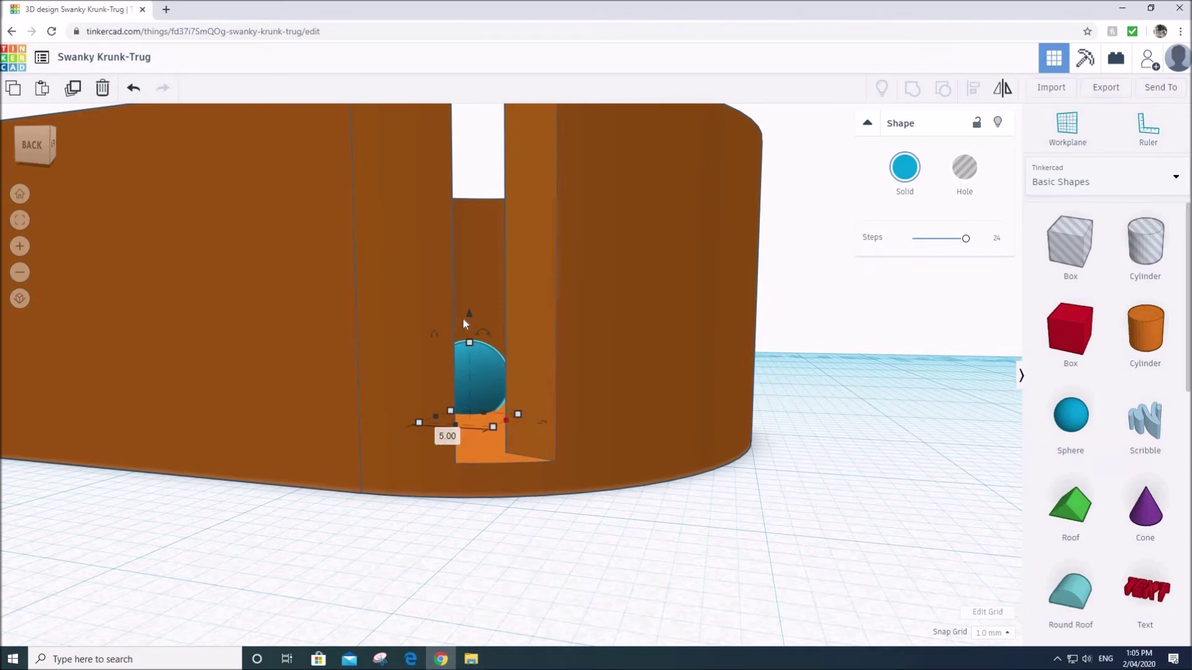
Set the ball's height above the workplane to 1.5 mm.
{"action": "left_click_drag", "start_coordinate": [470, 313], "coordinate": [466, 300]}
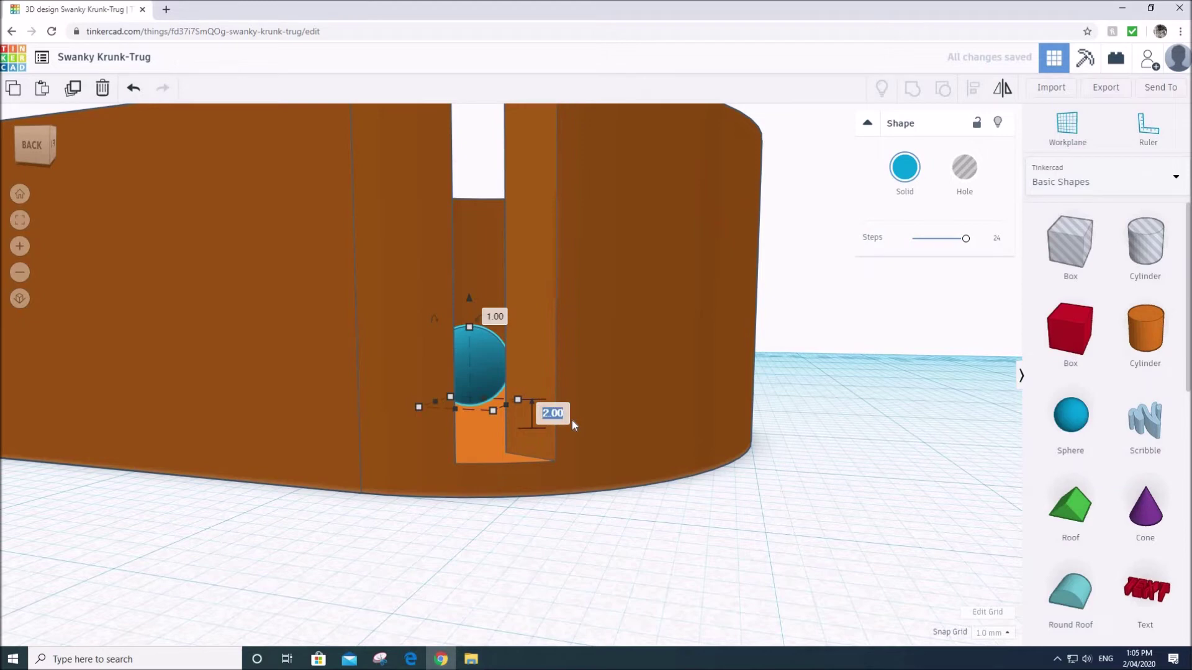
{"action": "type", "text": "1.5"}
{"action": "key", "text": "Return"}
{"action": "left_click", "coordinate": [509, 525]}
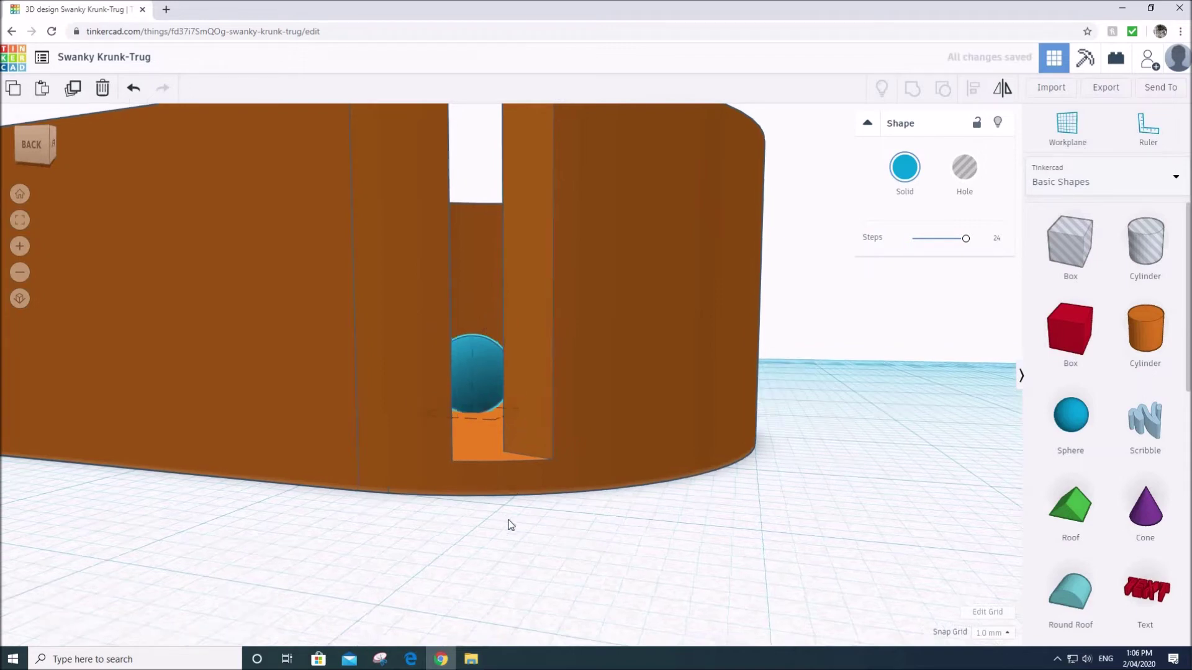
Examine the ball's contact with the chamber floor and its position, both through the rim slot and from above.
{"action": "scroll", "coordinate": [433, 472], "scroll_direction": "up", "scroll_amount": 3}
{"action": "right_click_drag", "start_coordinate": [431, 470], "coordinate": [389, 483]}
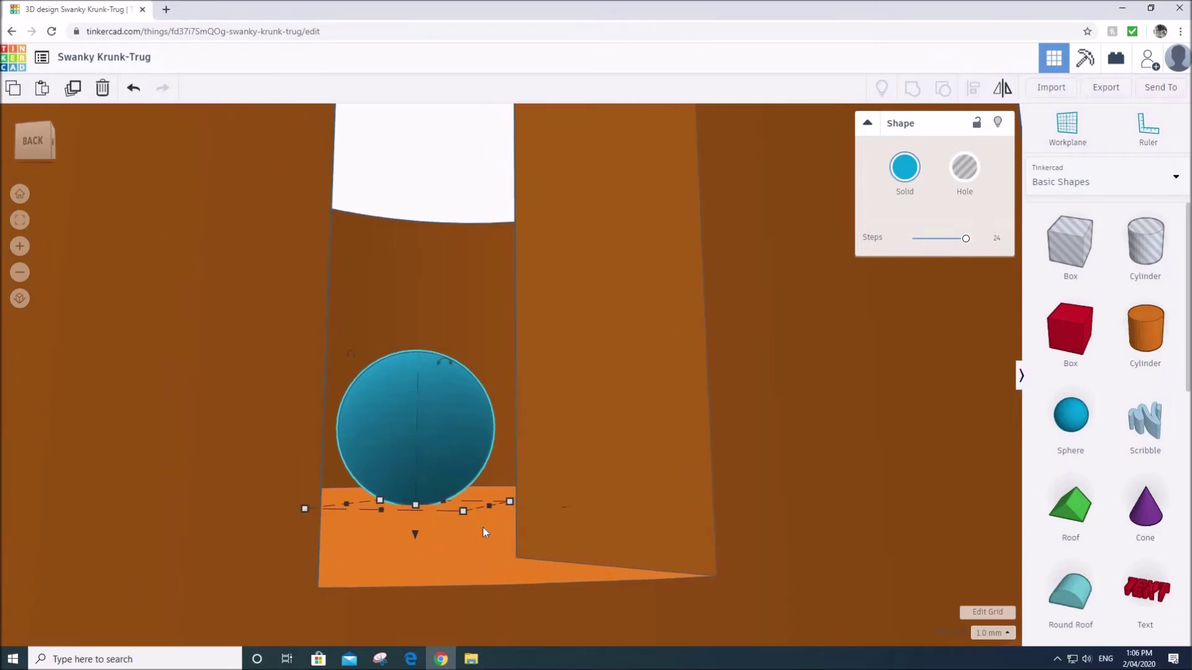
{"action": "scroll", "coordinate": [493, 486], "scroll_direction": "down", "scroll_amount": 5}
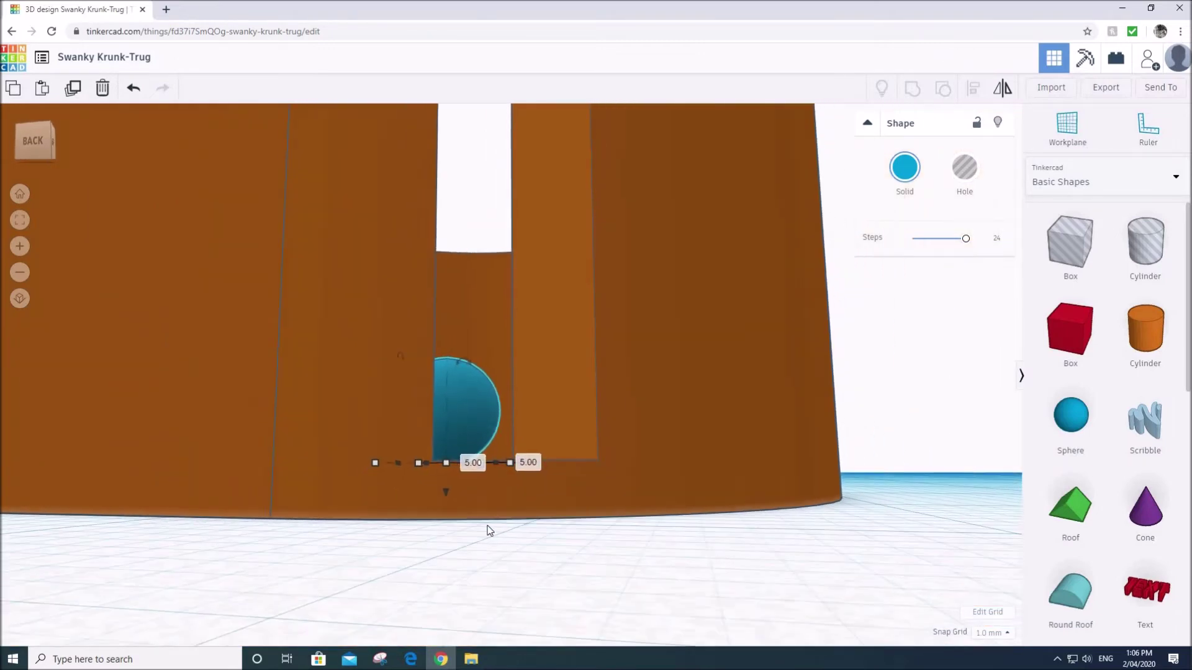
{"action": "scroll", "coordinate": [485, 521], "scroll_direction": "up", "scroll_amount": 2}
{"action": "right_click_drag", "start_coordinate": [484, 516], "coordinate": [490, 514]}
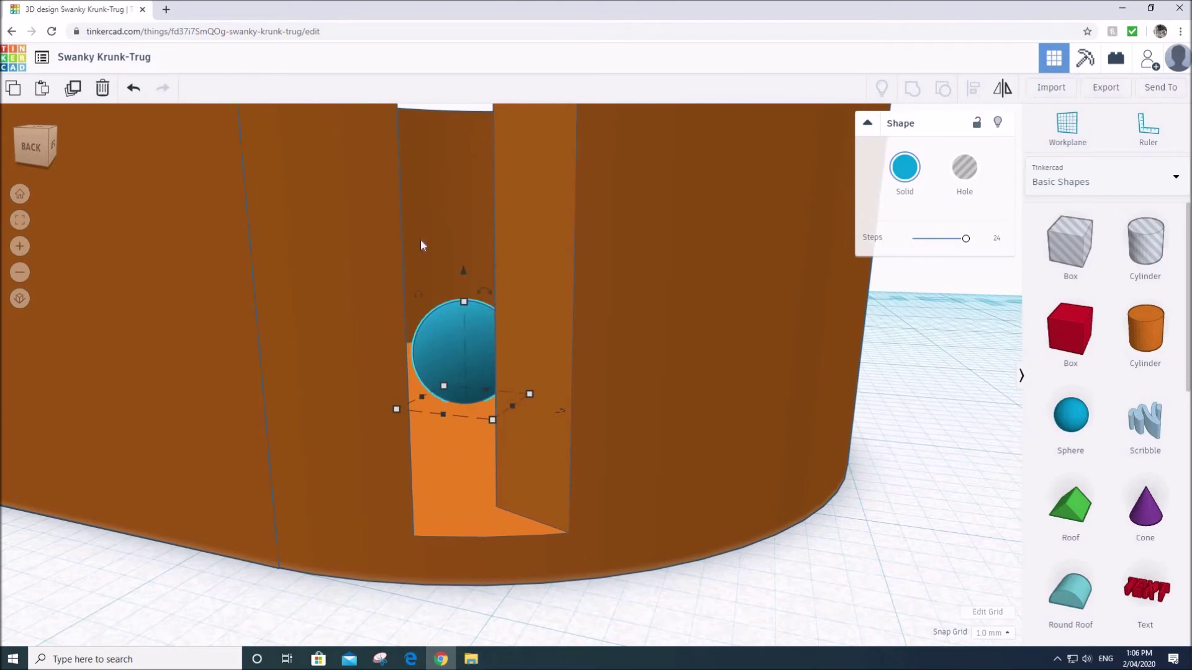
{"action": "scroll", "coordinate": [482, 333], "scroll_direction": "down", "scroll_amount": 3}
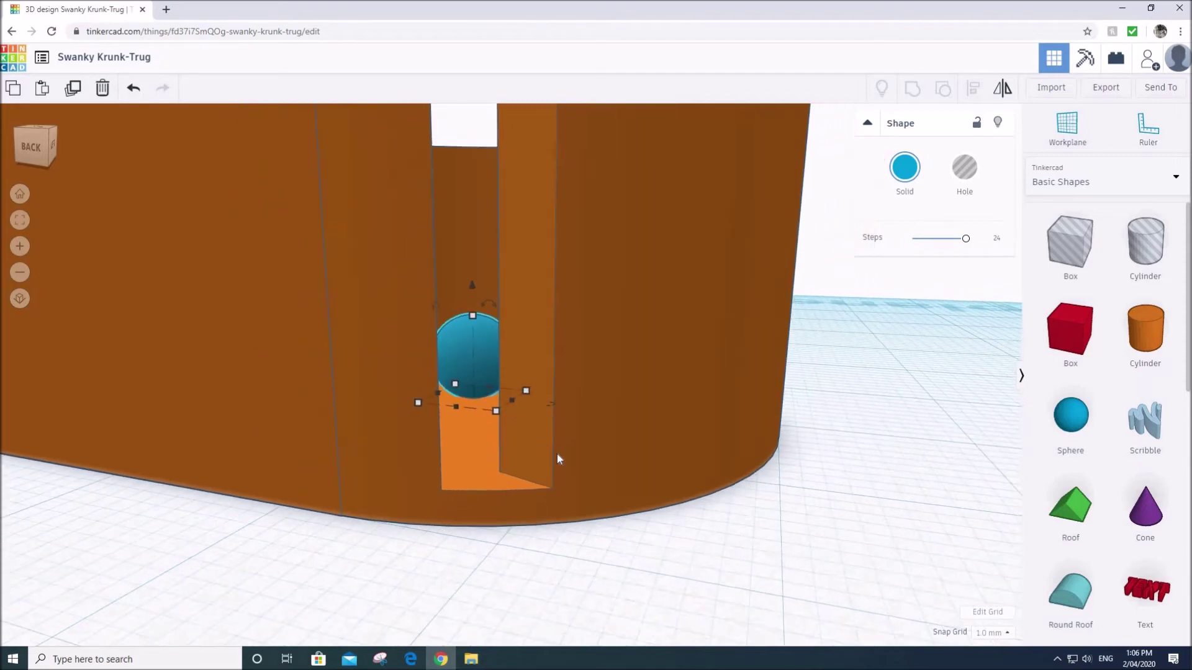
{"action": "right_click_drag", "start_coordinate": [417, 261], "coordinate": [421, 307]}
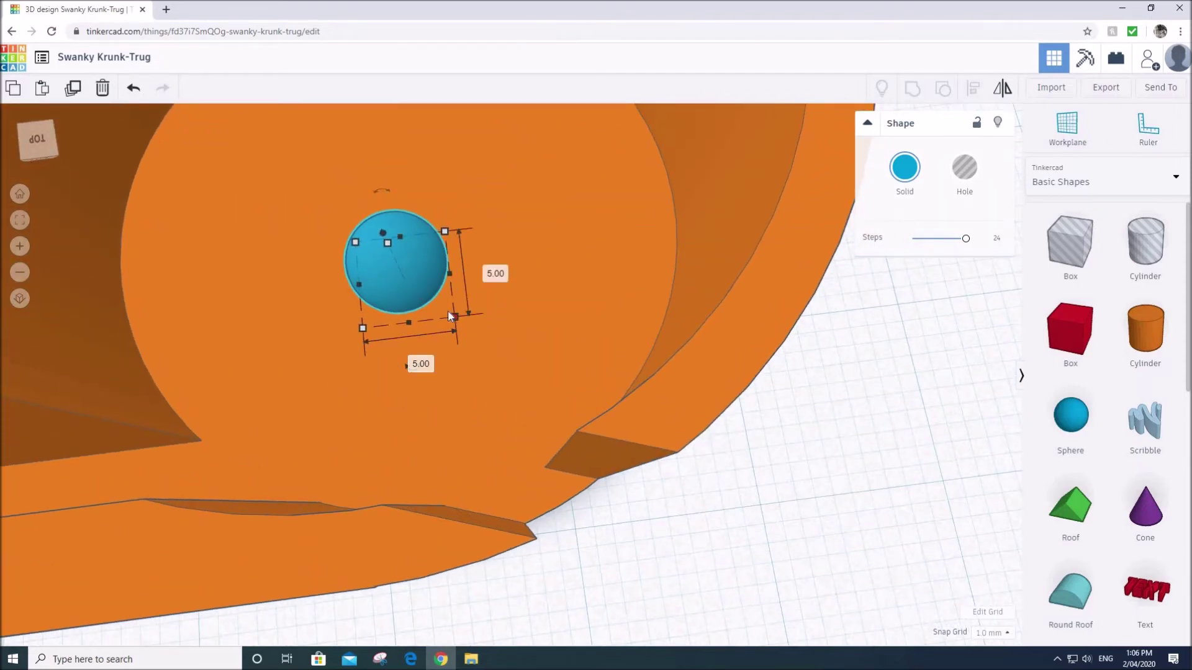
{"action": "scroll", "coordinate": [393, 327], "scroll_direction": "up", "scroll_amount": 3}
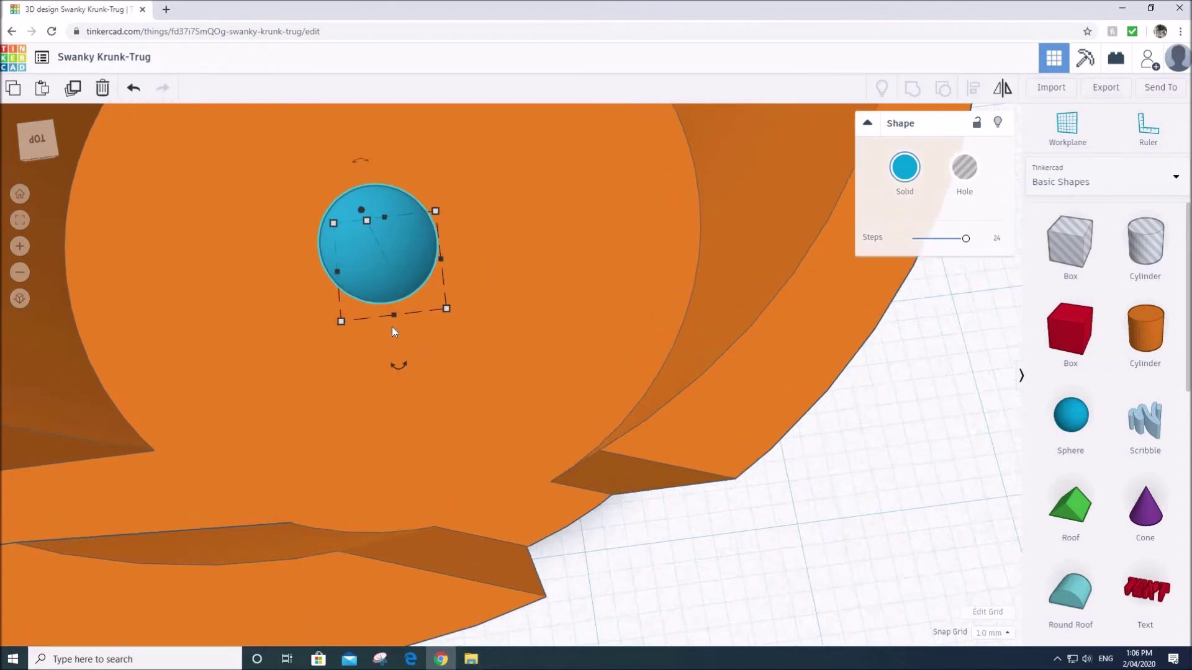
{"action": "right_click_drag", "start_coordinate": [346, 270], "coordinate": [289, 206]}
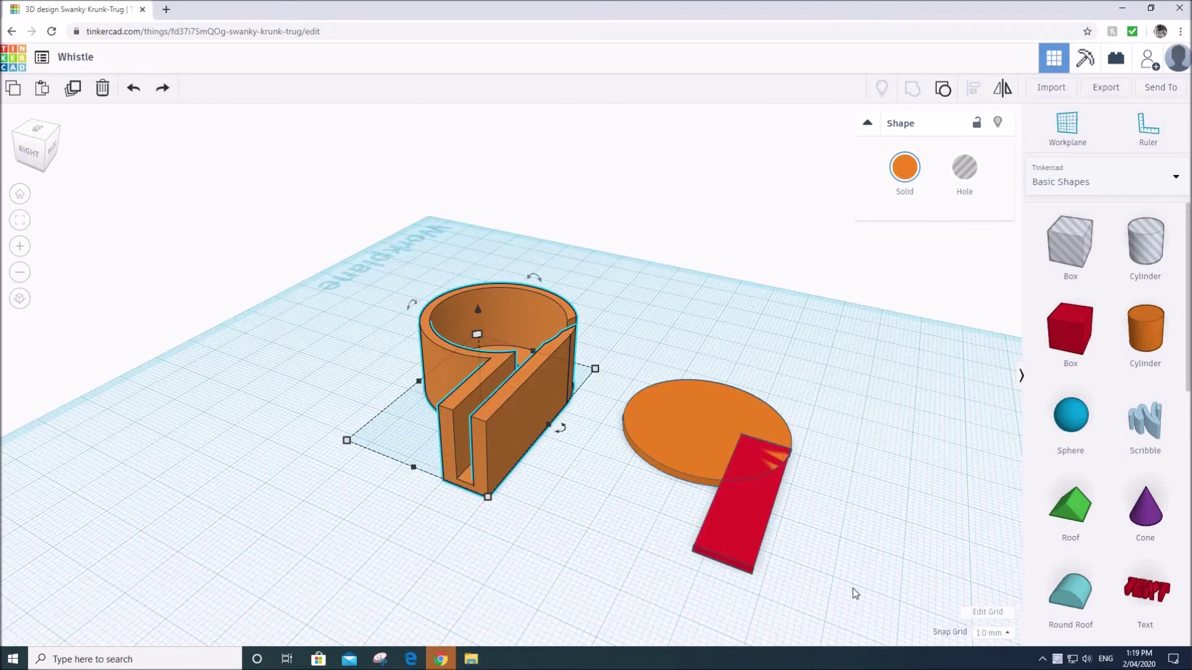
Group the thin disc and bar duplicate into one lid and raise it 18 mm above the workplane.
{"action": "left_click_drag", "start_coordinate": [857, 590], "coordinate": [625, 359]}
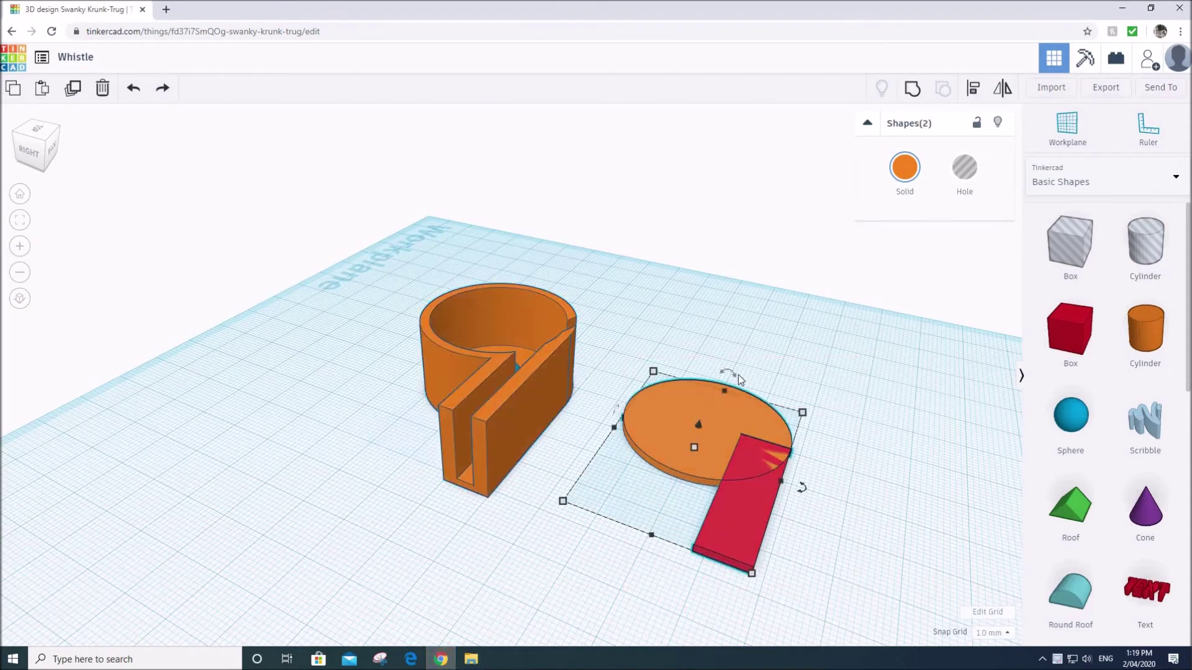
{"action": "left_click", "coordinate": [913, 89]}
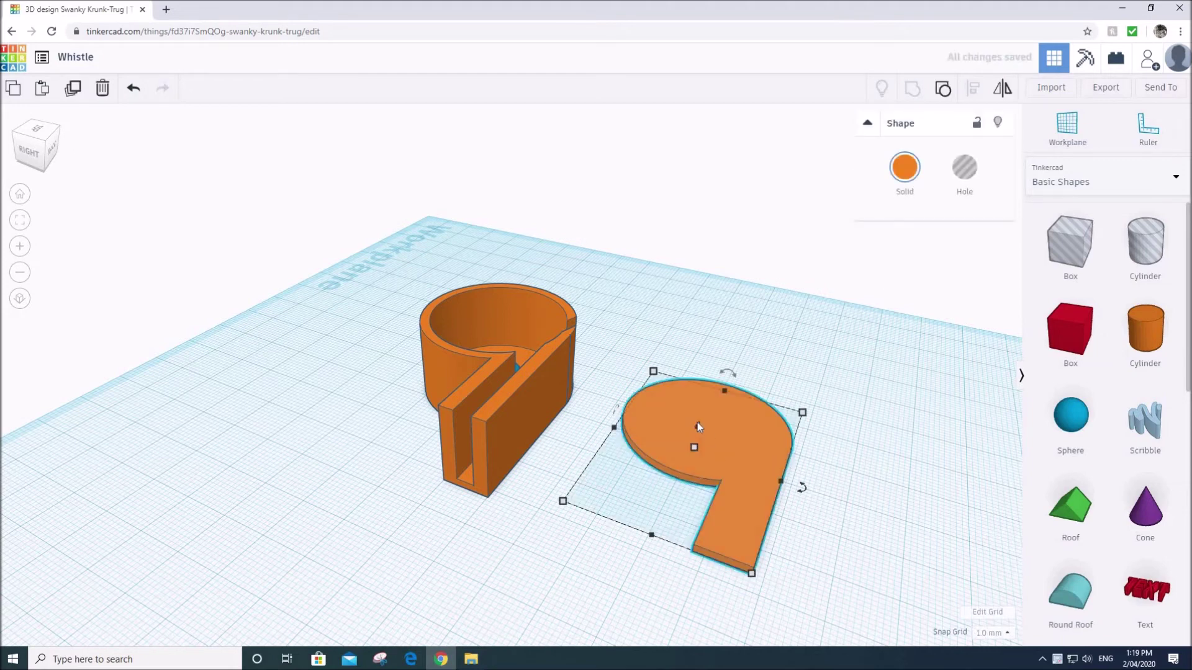
{"action": "left_click_drag", "start_coordinate": [698, 427], "coordinate": [663, 398]}
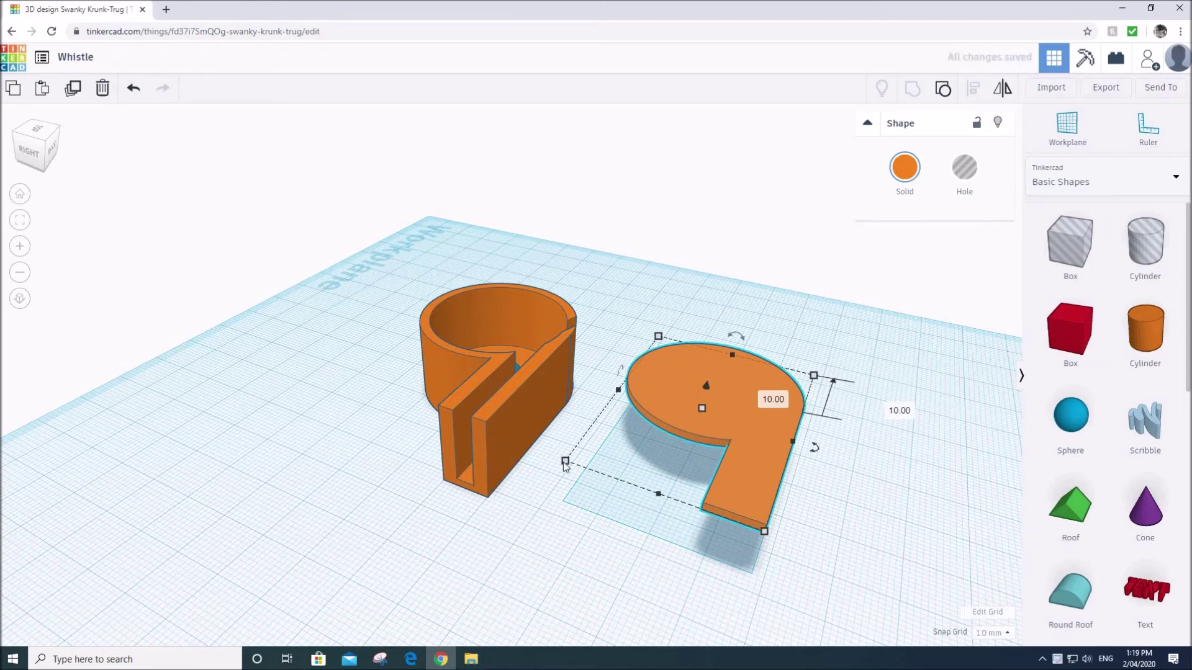
{"action": "left_click_drag", "start_coordinate": [711, 378], "coordinate": [686, 382]}
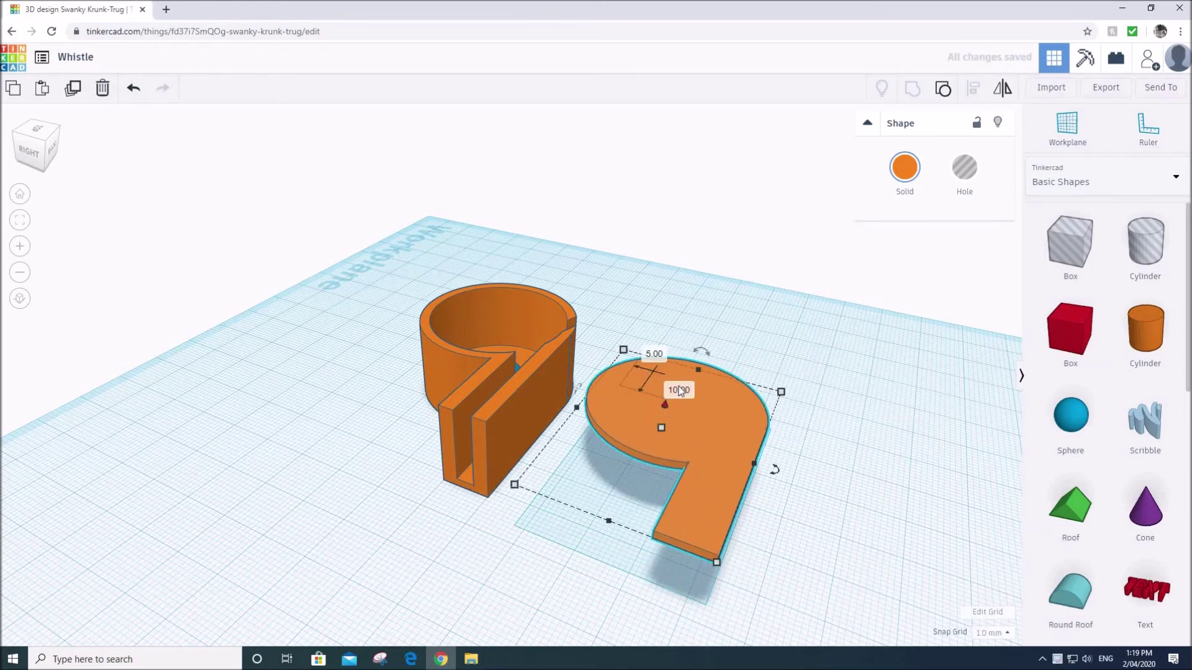
{"action": "left_click", "coordinate": [680, 389]}
{"action": "type", "text": "18"}
{"action": "key", "text": "Return"}
Move the raised lid over the whistle body so its disc and bar line up with the body's outline.
{"action": "left_click_drag", "start_coordinate": [690, 452], "coordinate": [524, 338]}
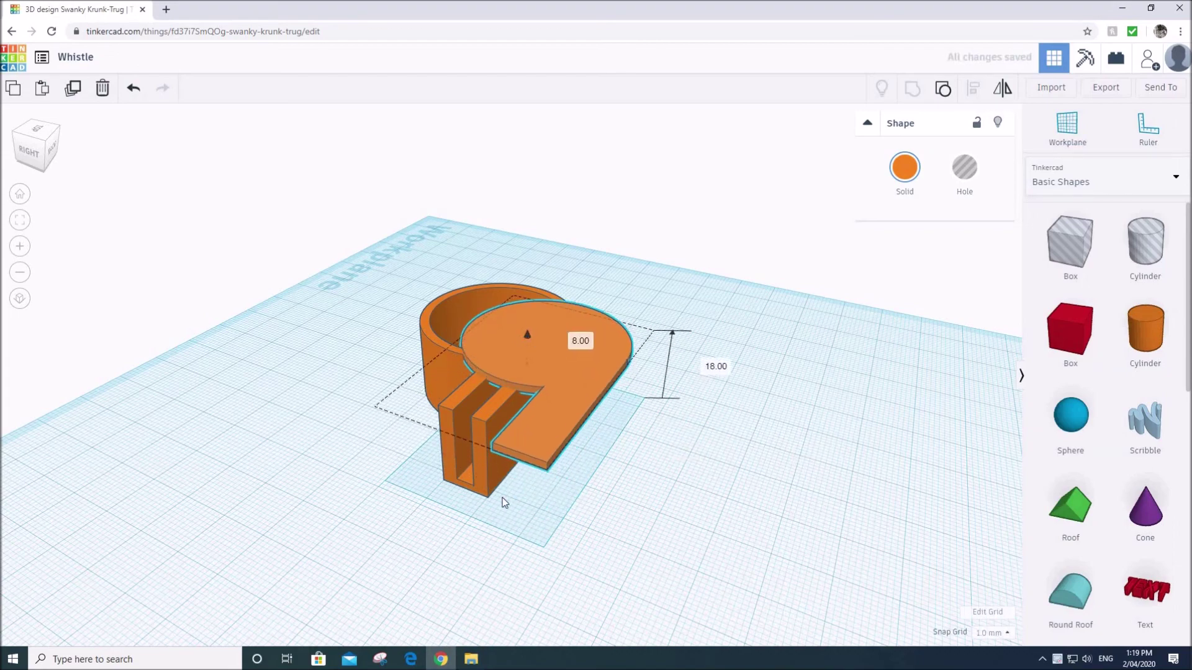
{"action": "right_click_drag", "start_coordinate": [609, 464], "coordinate": [521, 323]}
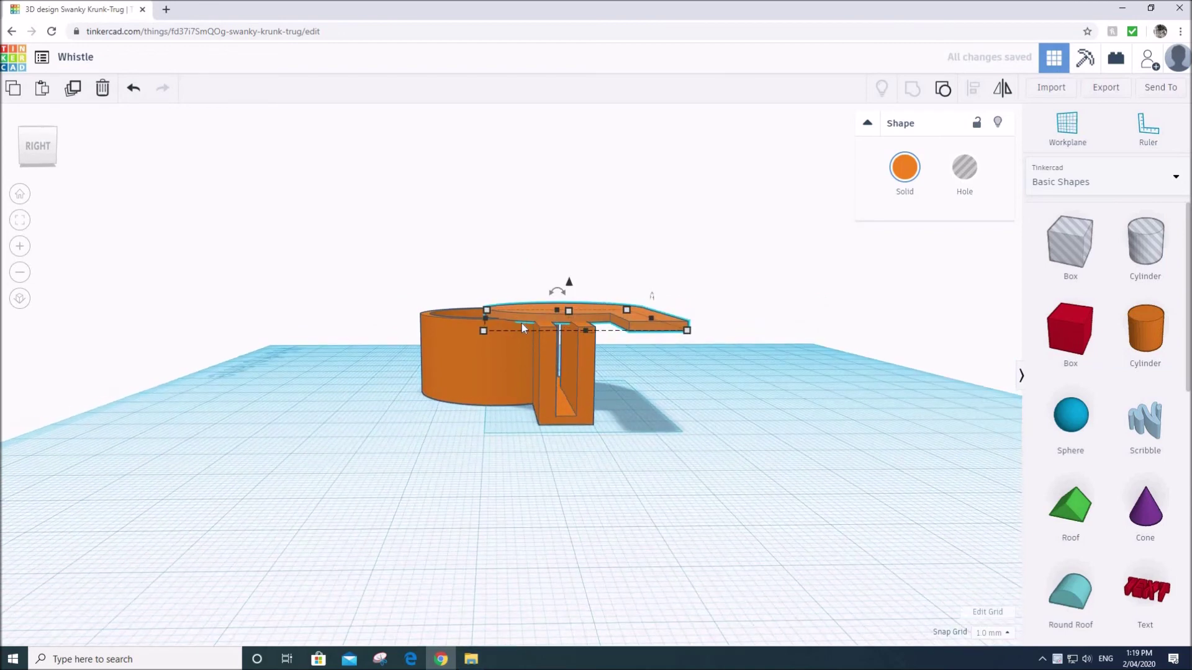
{"action": "left_click_drag", "start_coordinate": [524, 314], "coordinate": [460, 310]}
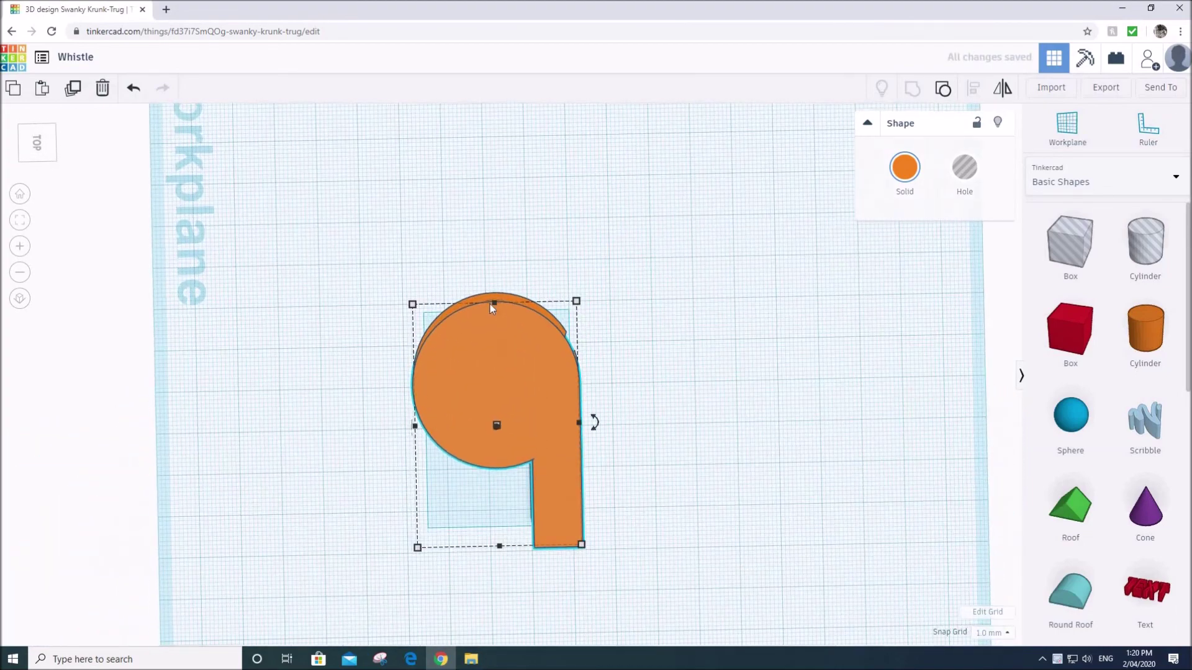
{"action": "left_click_drag", "start_coordinate": [497, 351], "coordinate": [489, 334]}
{"action": "right_click_drag", "start_coordinate": [489, 334], "coordinate": [735, 508]}
{"action": "scroll", "coordinate": [527, 349], "scroll_direction": "up", "scroll_amount": 4}
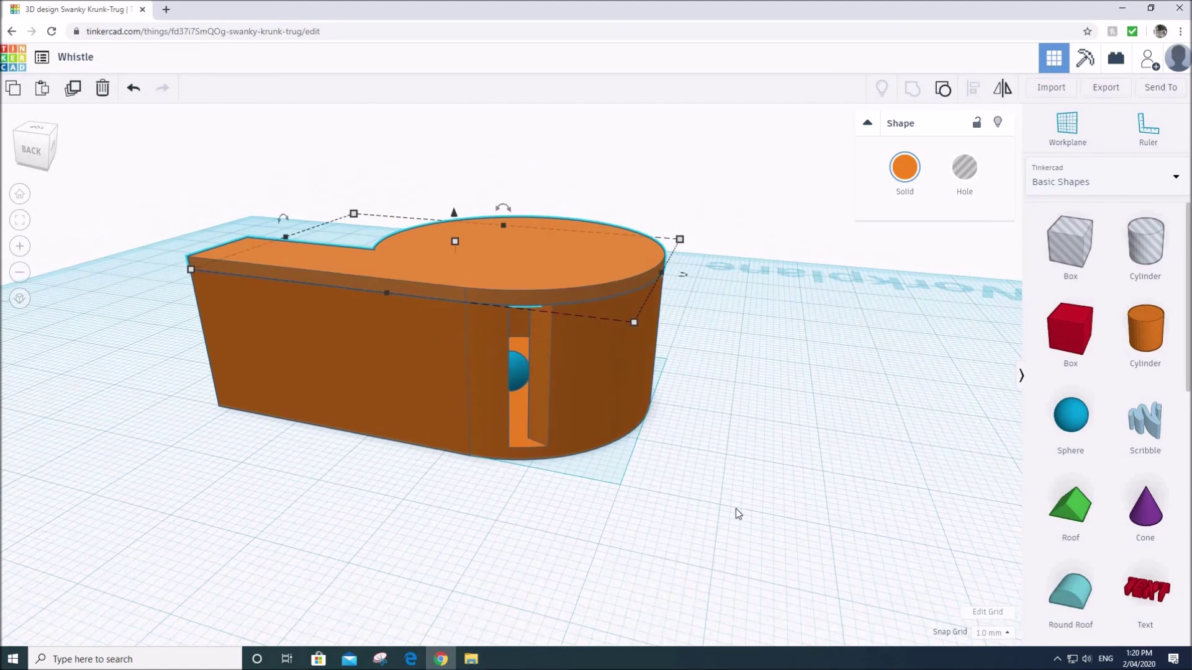
Group the lid, the whistle body and the ball into a single shape.
{"action": "left_click", "coordinate": [679, 519]}
{"action": "left_click_drag", "start_coordinate": [705, 515], "coordinate": [170, 186]}
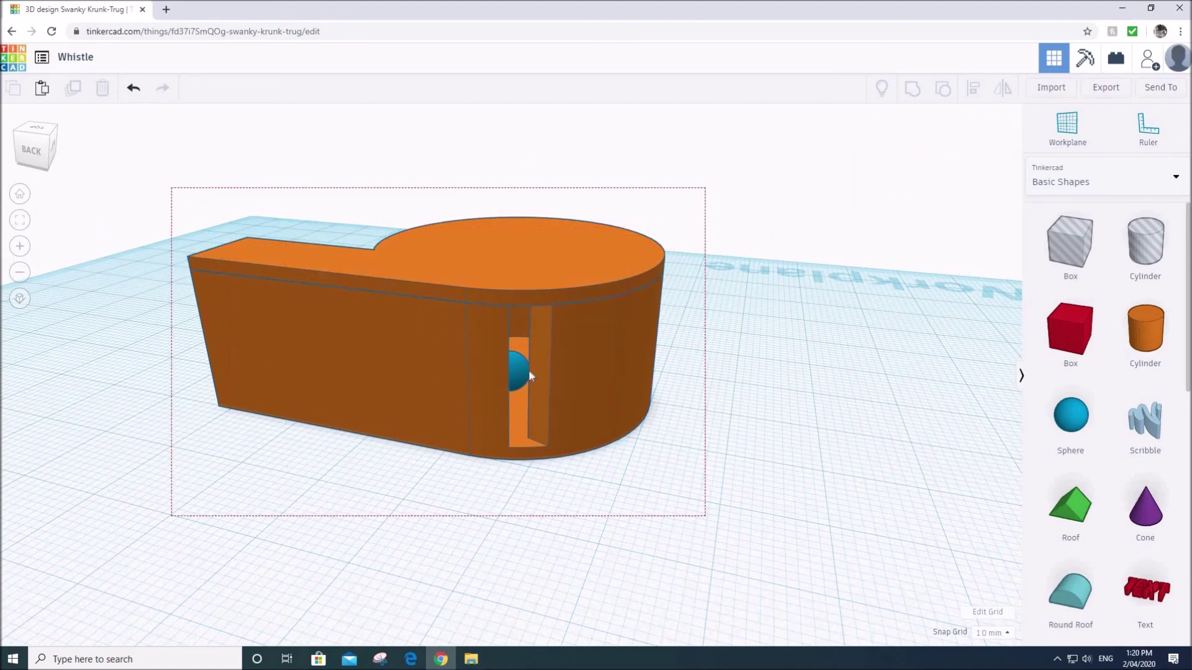
{"action": "left_click", "coordinate": [912, 88]}
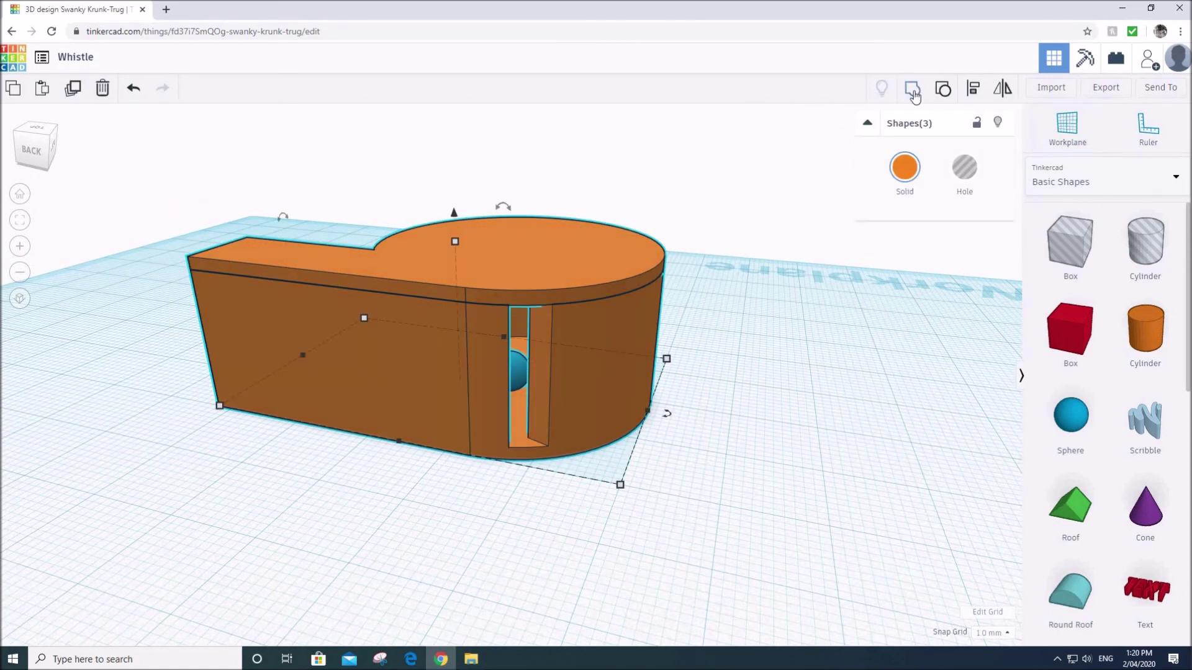
{"action": "left_click", "coordinate": [680, 412]}
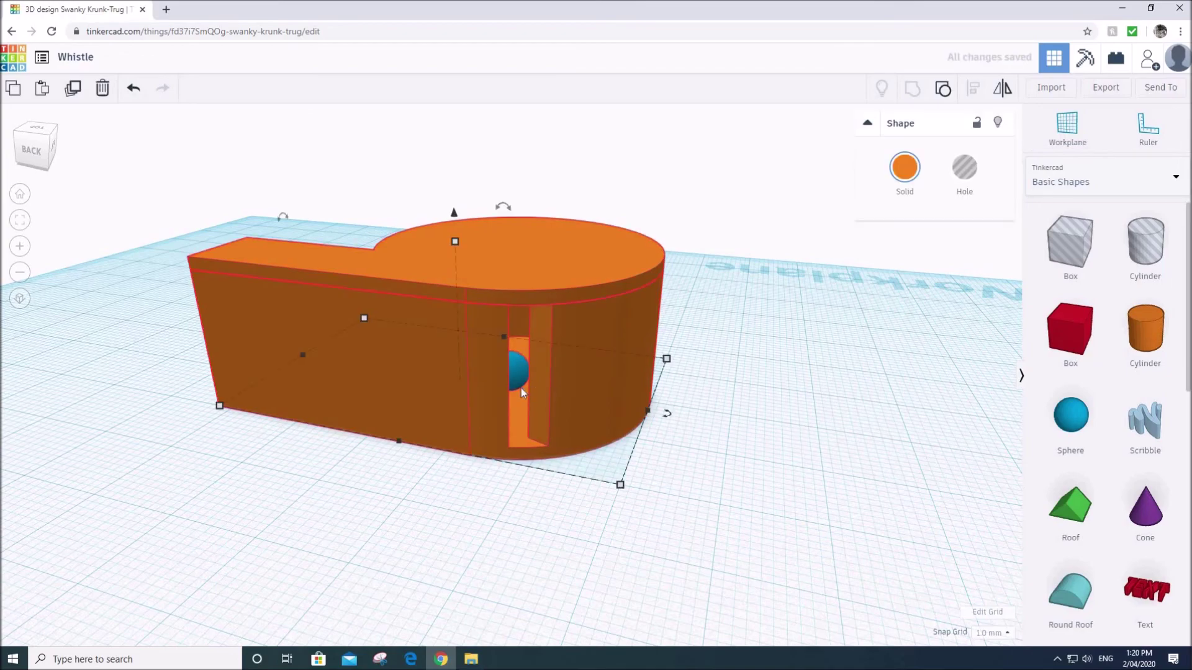
Place a Text shape on the workplane beside the whistle's bar and keep it solid.
{"action": "right_click_drag", "start_coordinate": [521, 388], "coordinate": [480, 428]}
{"action": "right_click_drag", "start_coordinate": [550, 482], "coordinate": [497, 434]}
{"action": "right_click_drag", "start_coordinate": [751, 434], "coordinate": [513, 370]}
{"action": "scroll", "coordinate": [513, 370], "scroll_direction": "down", "scroll_amount": 1}
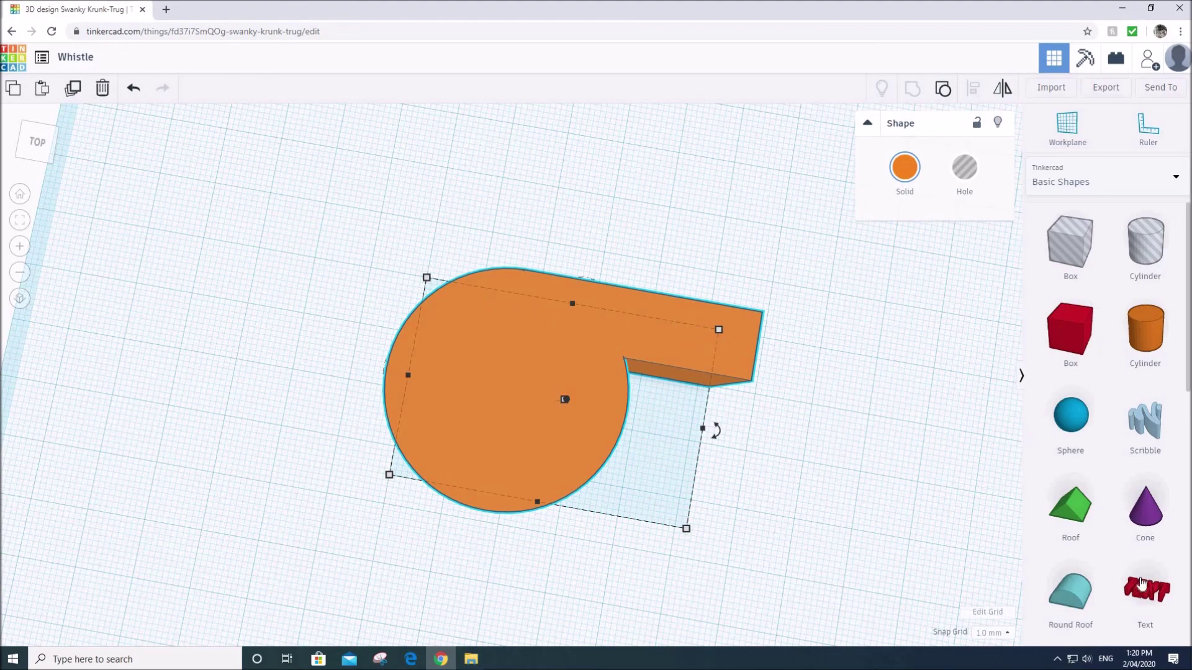
{"action": "left_click_drag", "start_coordinate": [1143, 584], "coordinate": [817, 517]}
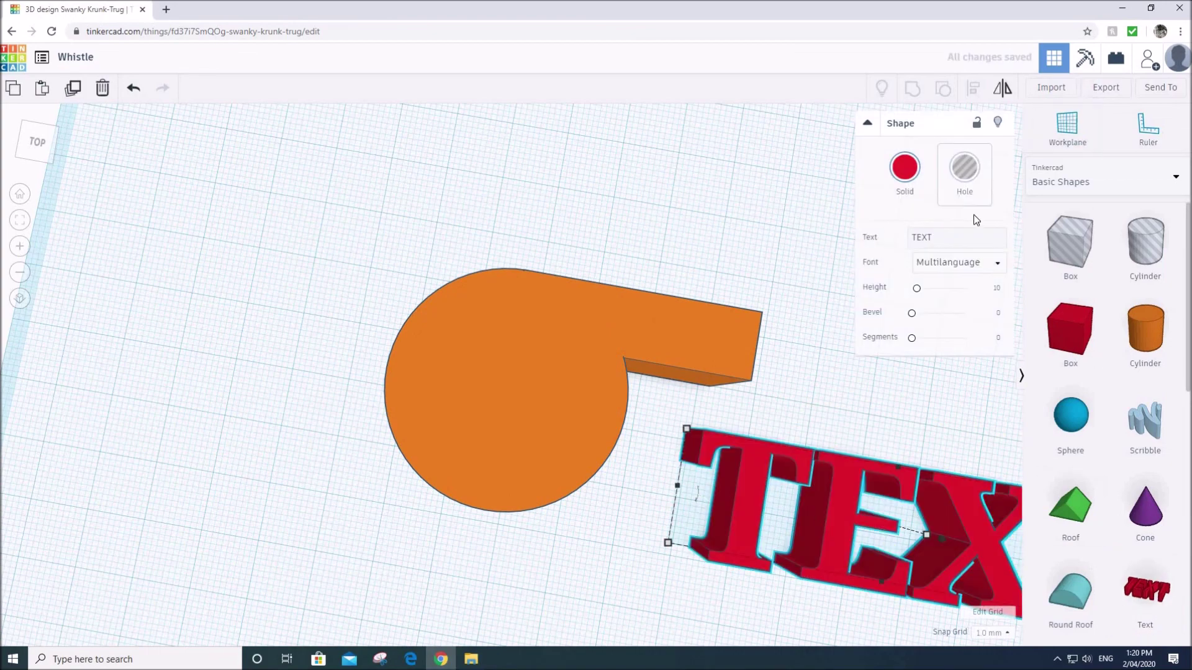
{"action": "left_click", "coordinate": [964, 186]}
{"action": "left_click", "coordinate": [905, 171]}
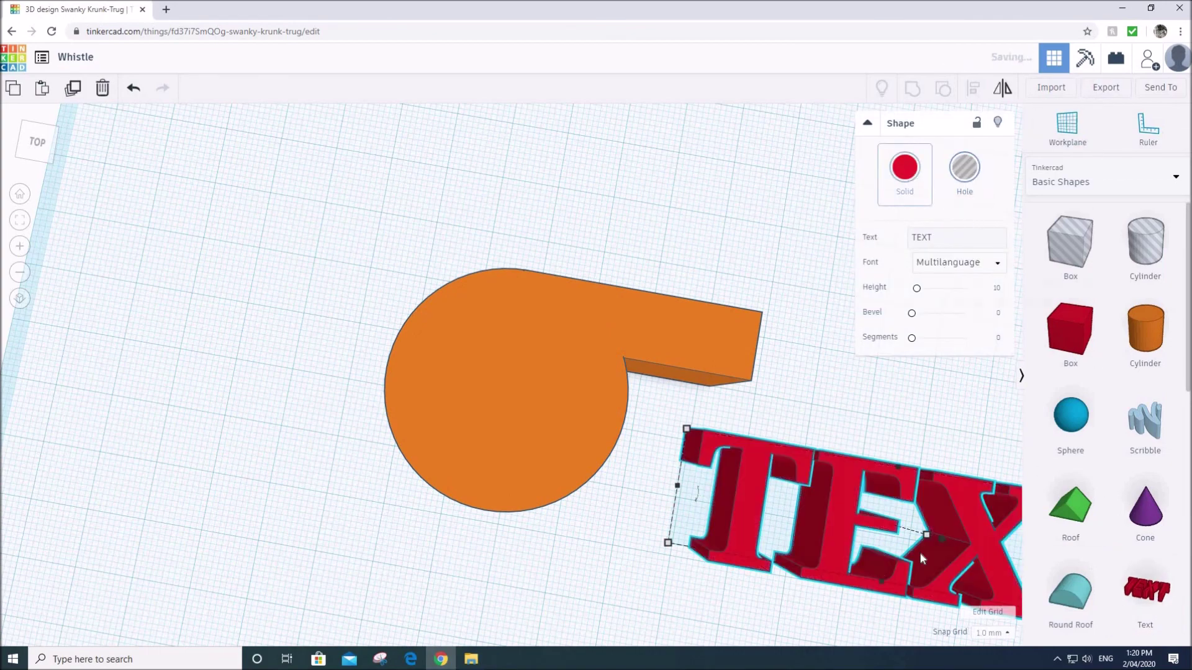